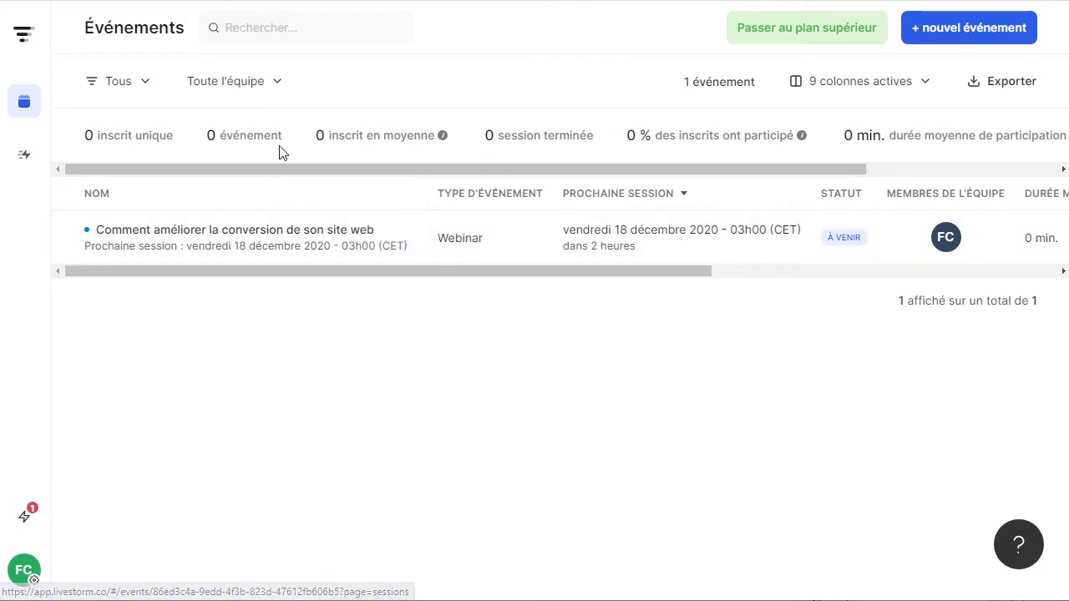
Highlight the unique registrants, finished sessions and attendance figures, then open the webinar's actions menu.
{"action": "left_click_drag", "start_coordinate": [96, 134], "coordinate": [159, 135]}
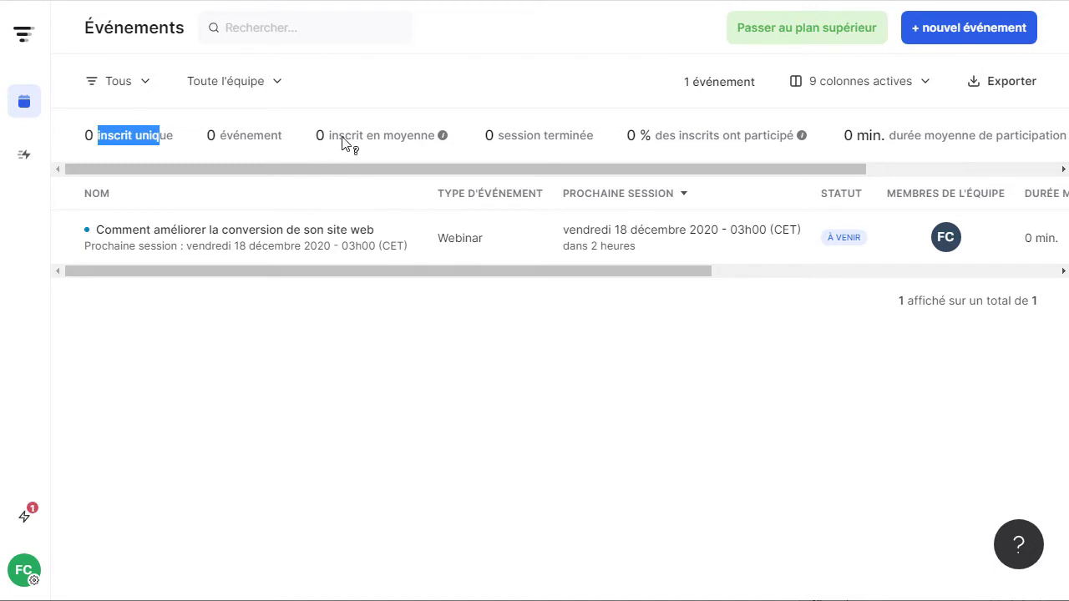
{"action": "left_click_drag", "start_coordinate": [511, 135], "coordinate": [570, 136]}
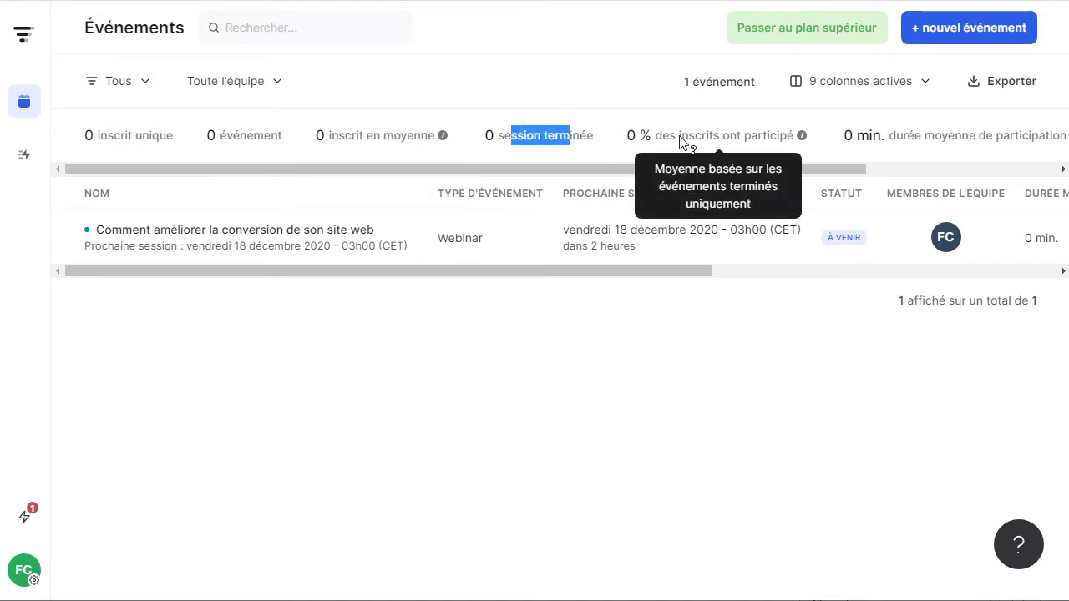
{"action": "left_click_drag", "start_coordinate": [678, 136], "coordinate": [737, 149]}
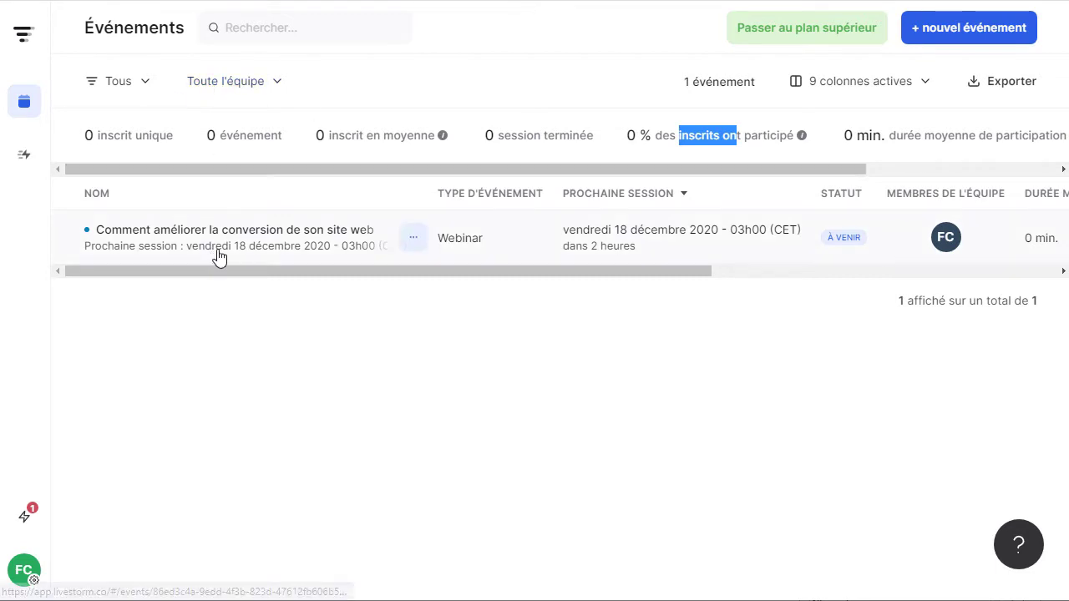
{"action": "left_click", "coordinate": [417, 249]}
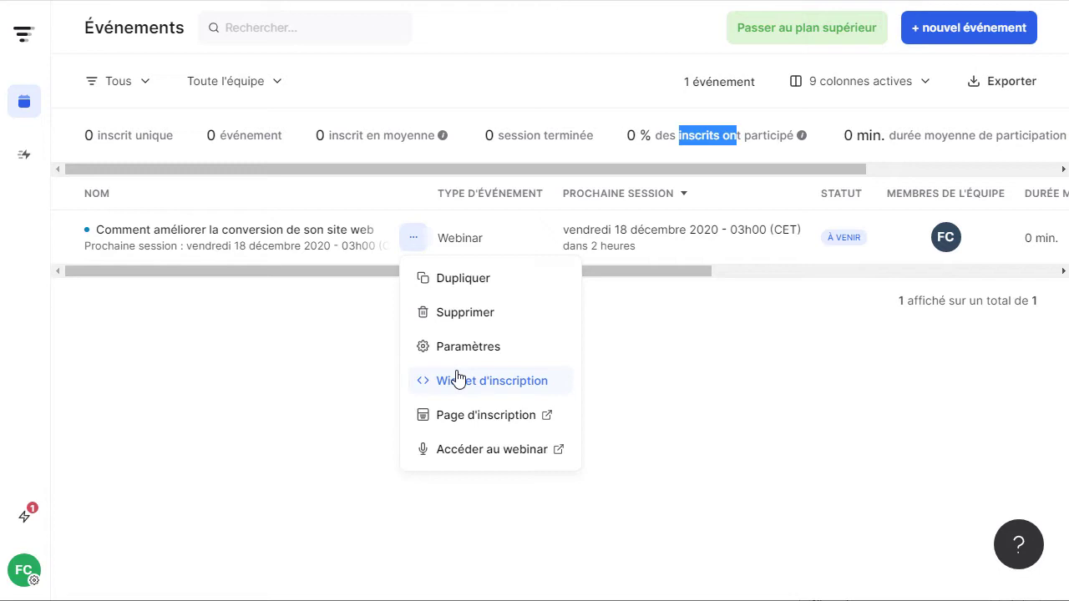
Open the webinar's registration page and check the preview-as audience options.
{"action": "left_click", "coordinate": [486, 415]}
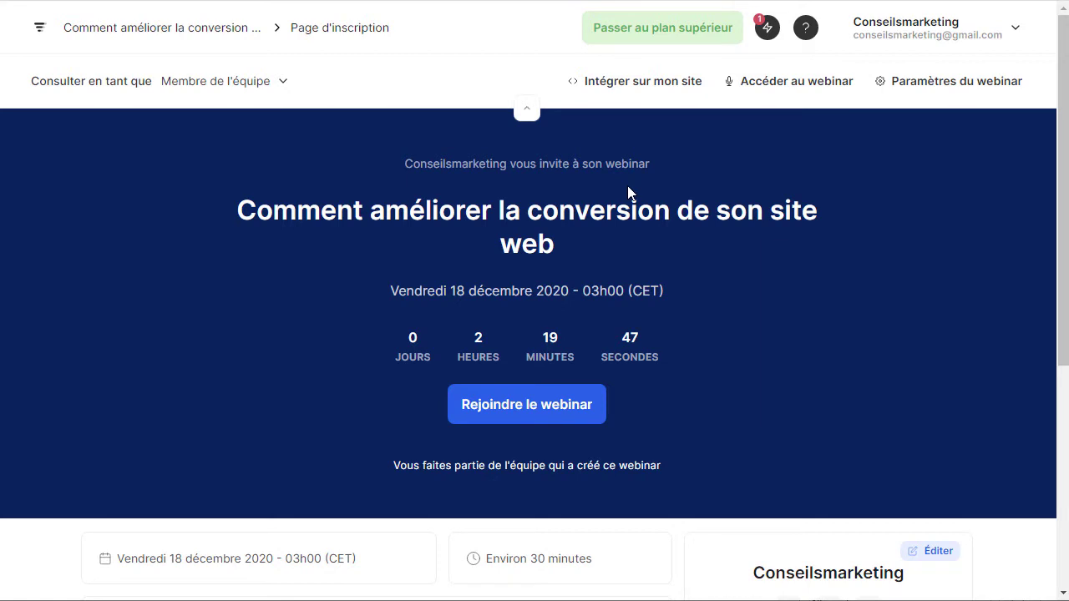
{"action": "left_click", "coordinate": [283, 92]}
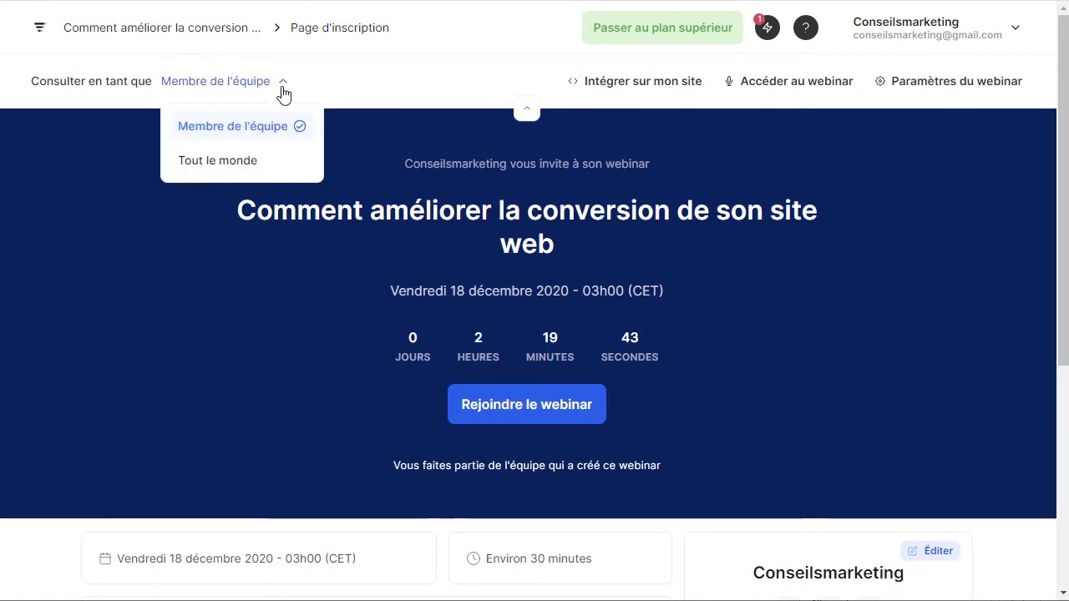
{"action": "left_click", "coordinate": [167, 307]}
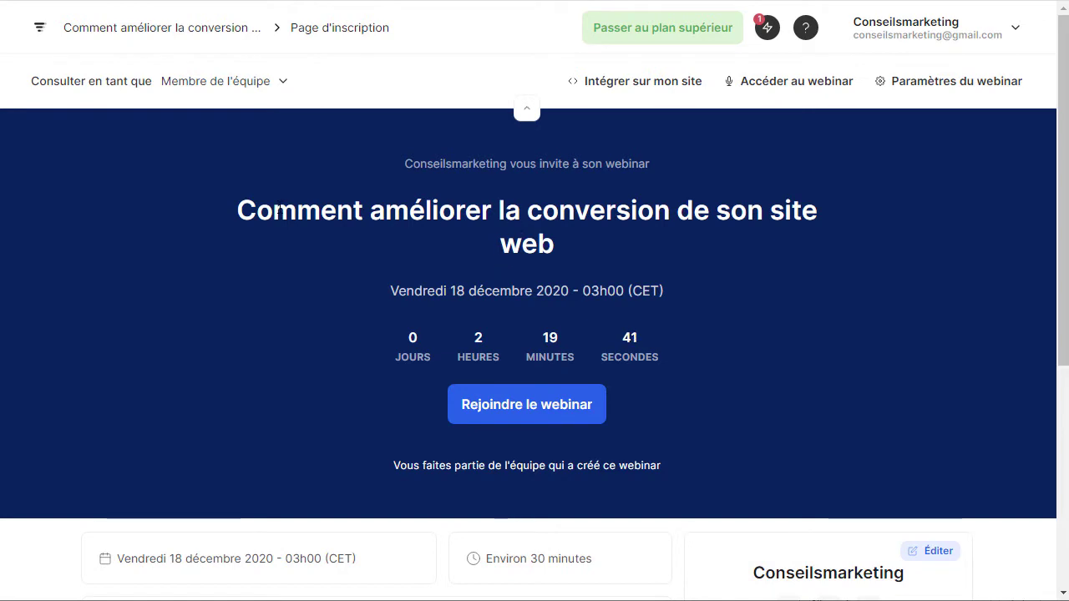
Scroll through the registration page reviewing its title and content, then open 'Consulter en tant que'.
{"action": "left_click_drag", "start_coordinate": [272, 211], "coordinate": [576, 238]}
{"action": "scroll", "coordinate": [606, 258], "scroll_direction": "down", "scroll_amount": 1}
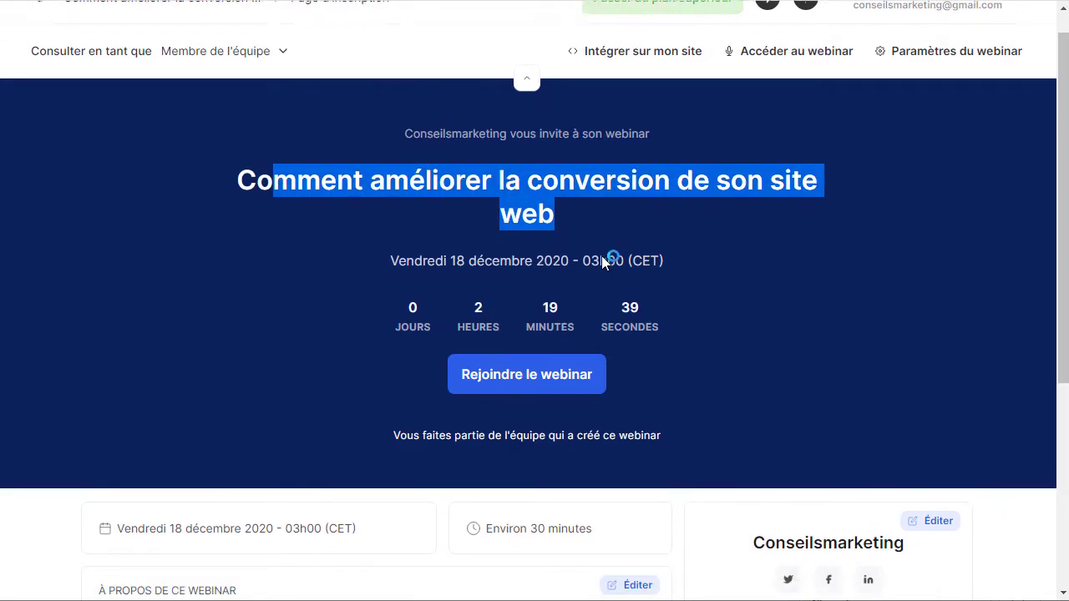
{"action": "left_click_drag", "start_coordinate": [382, 179], "coordinate": [555, 211]}
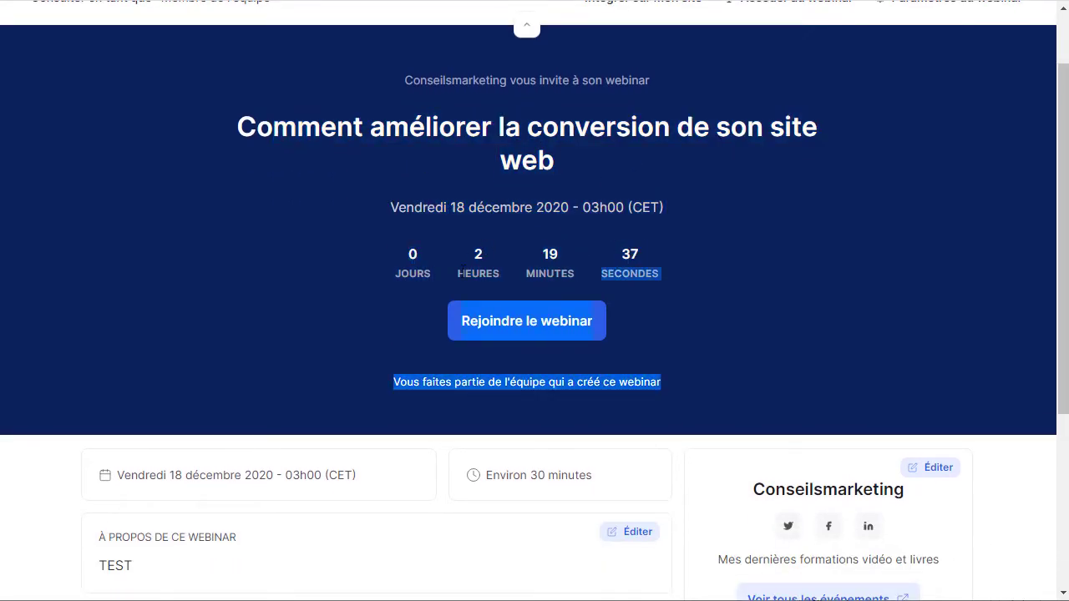
{"action": "scroll", "coordinate": [462, 269], "scroll_direction": "down", "scroll_amount": 2}
{"action": "left_click", "coordinate": [446, 240]}
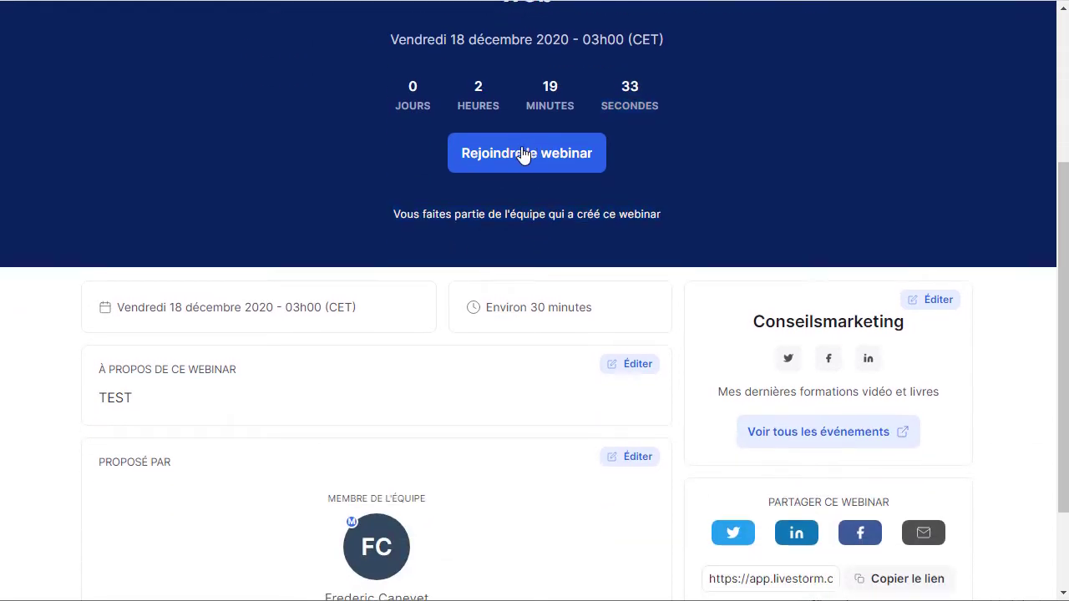
{"action": "scroll", "coordinate": [210, 148], "scroll_direction": "down", "scroll_amount": 2}
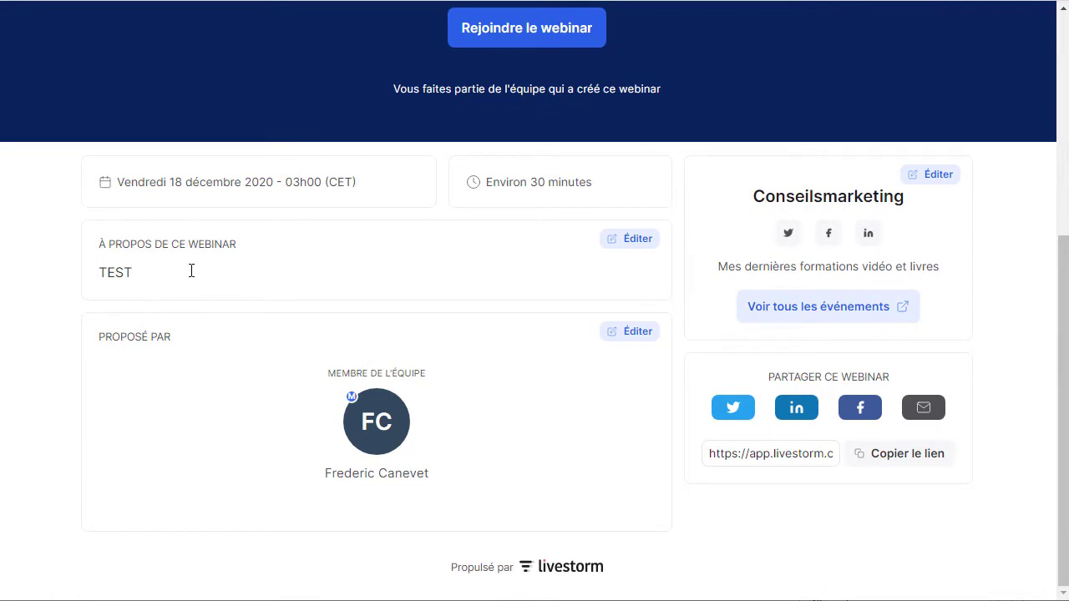
{"action": "scroll", "coordinate": [415, 334], "scroll_direction": "up", "scroll_amount": 5}
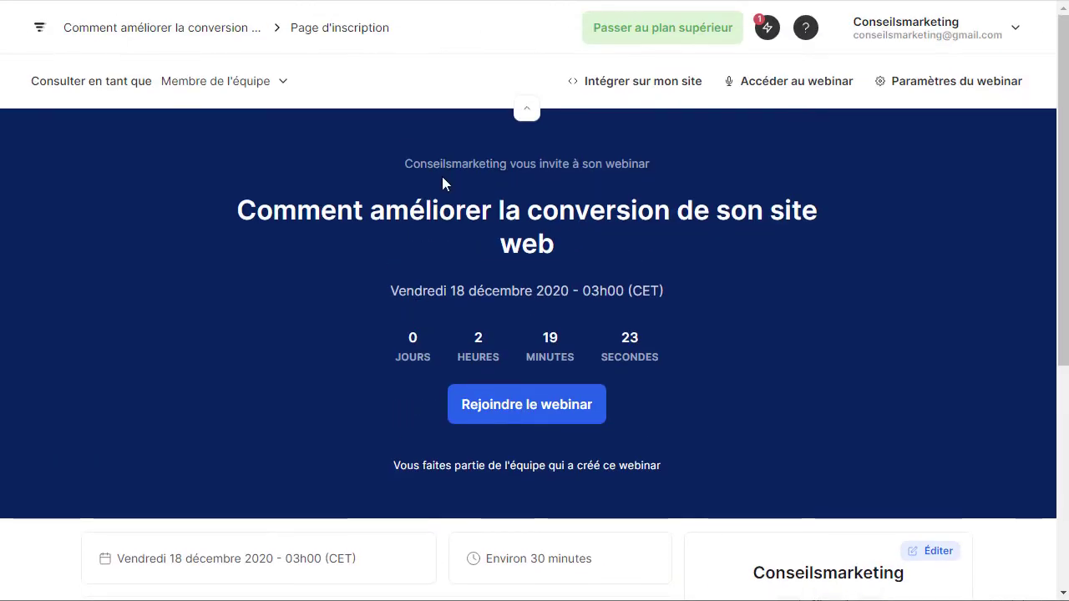
{"action": "left_click", "coordinate": [277, 82]}
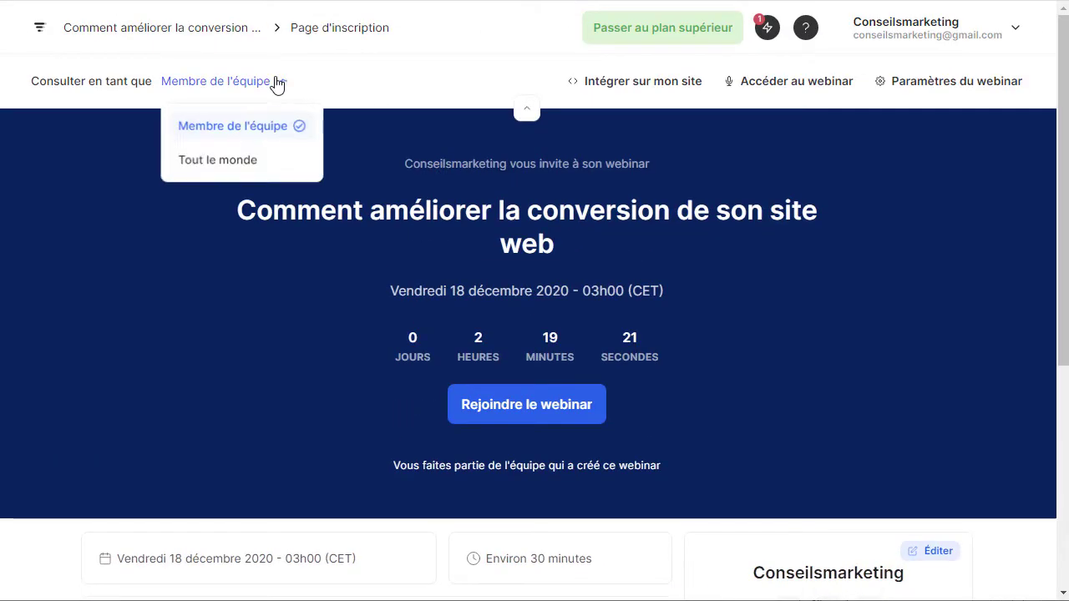
Preview the registration page as 'Tout le monde'.
{"action": "left_click", "coordinate": [232, 161]}
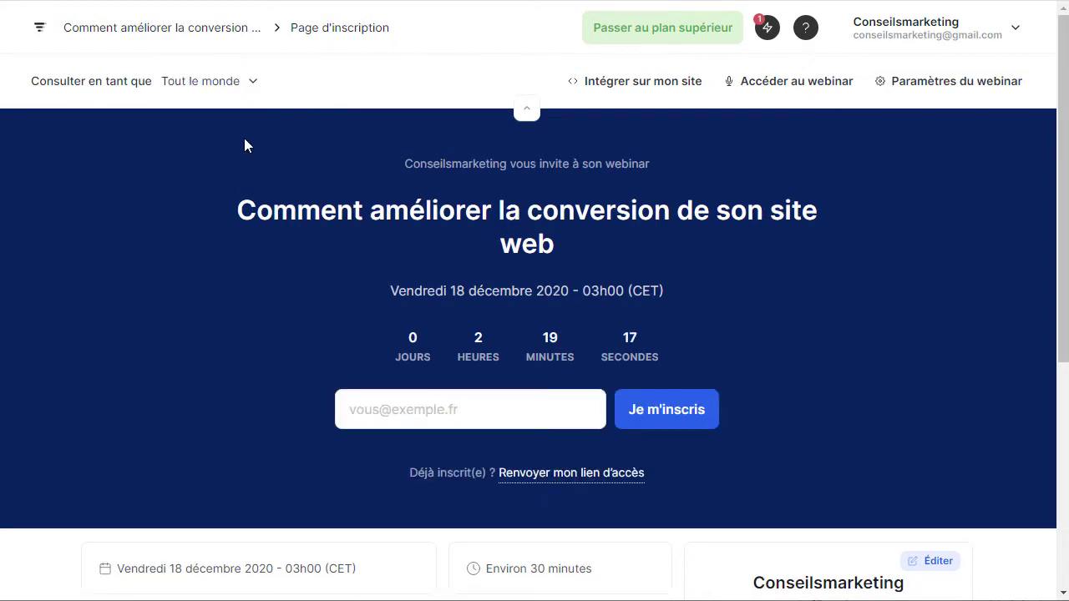
{"action": "left_click", "coordinate": [178, 83]}
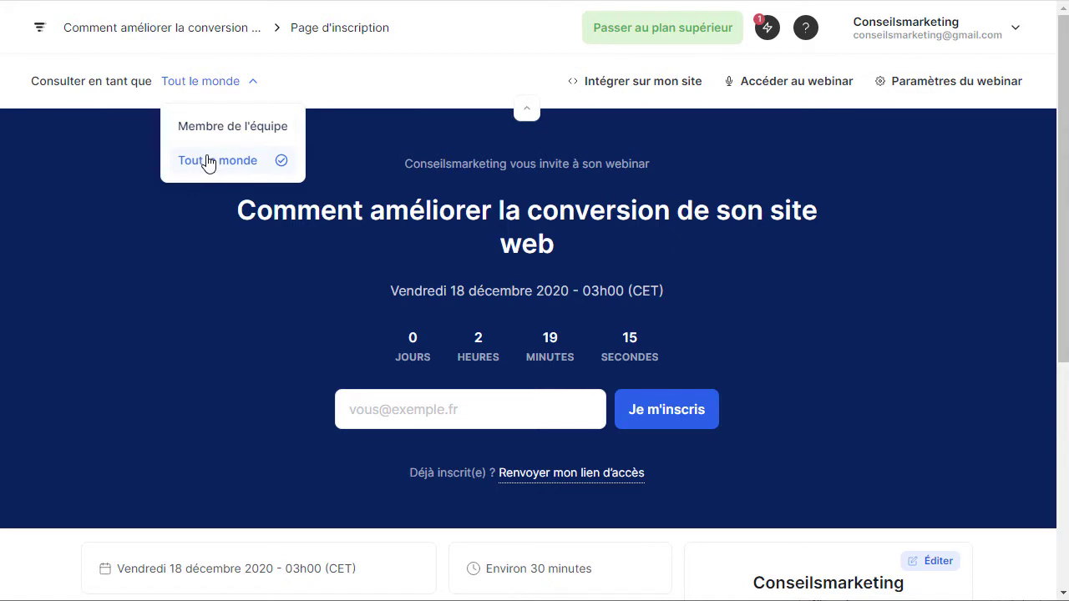
{"action": "left_click", "coordinate": [218, 258]}
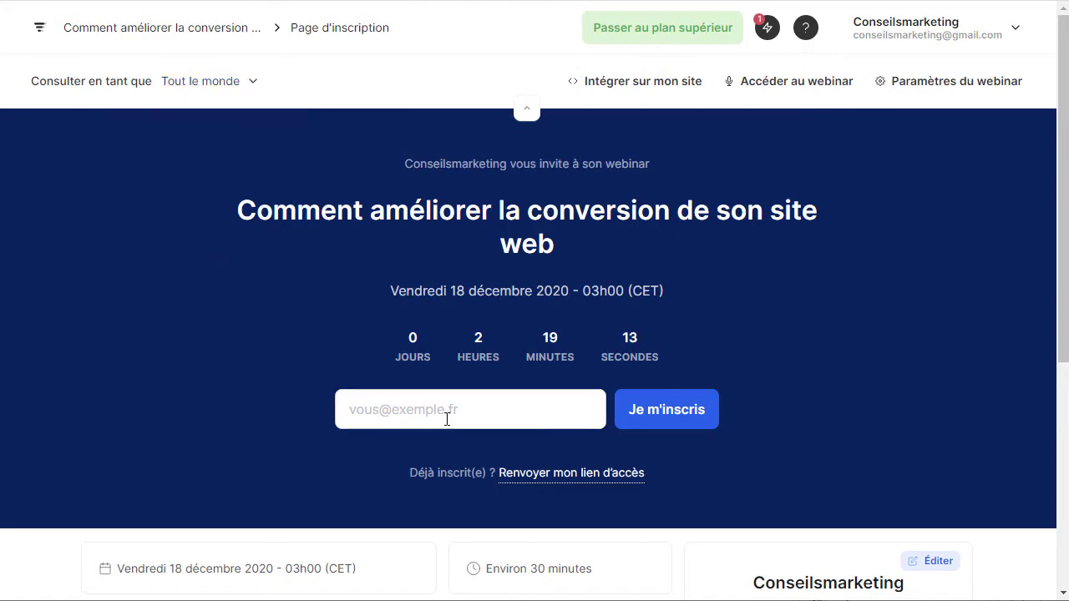
Enter a test registrant's email address and submit it with 'Je m'inscris'.
{"action": "left_click", "coordinate": [690, 423]}
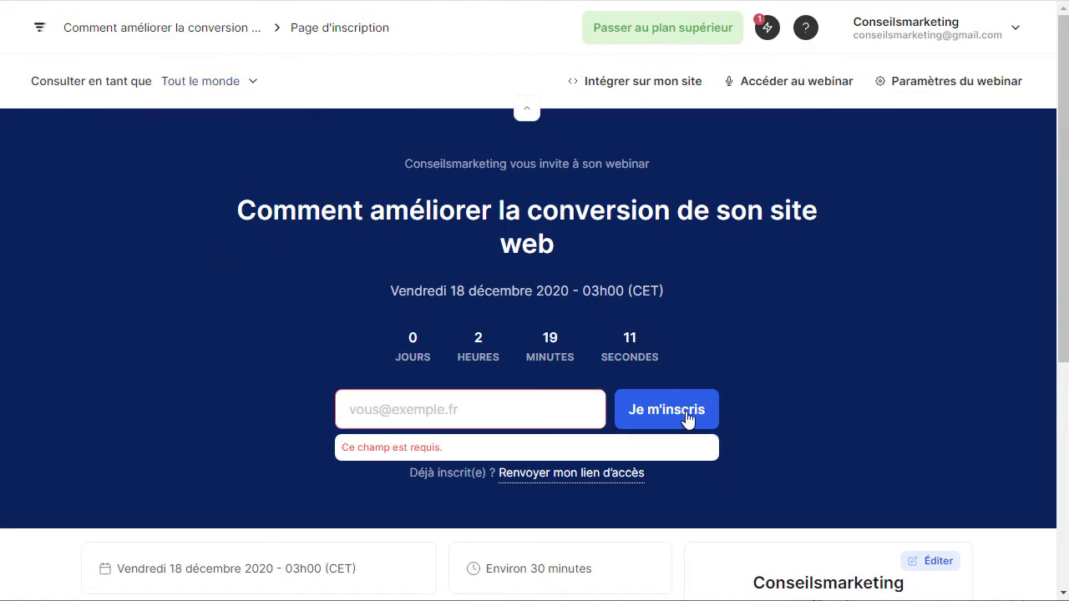
{"action": "left_click", "coordinate": [535, 407]}
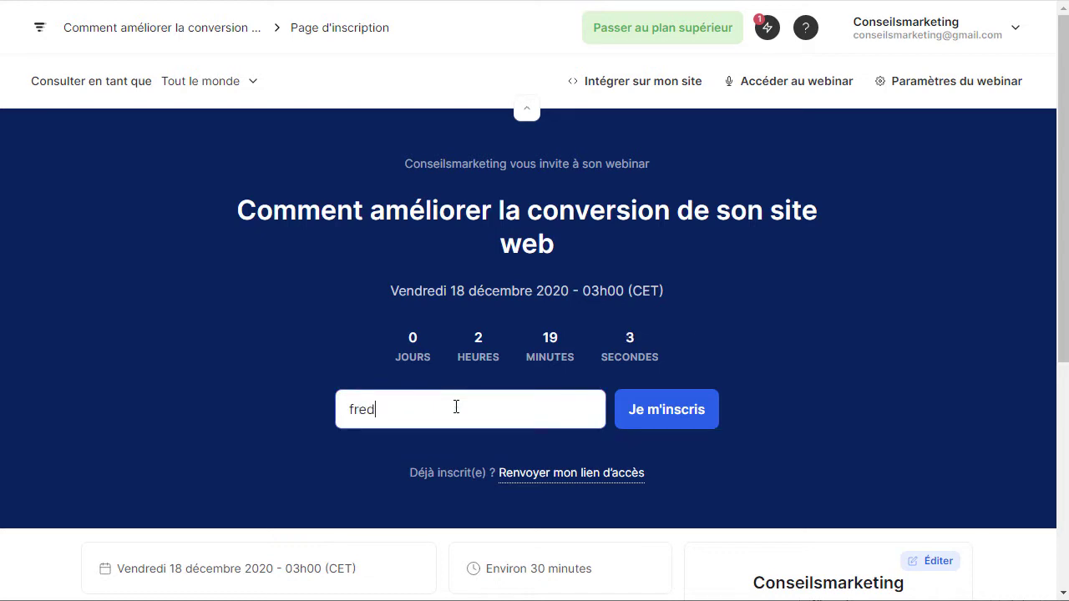
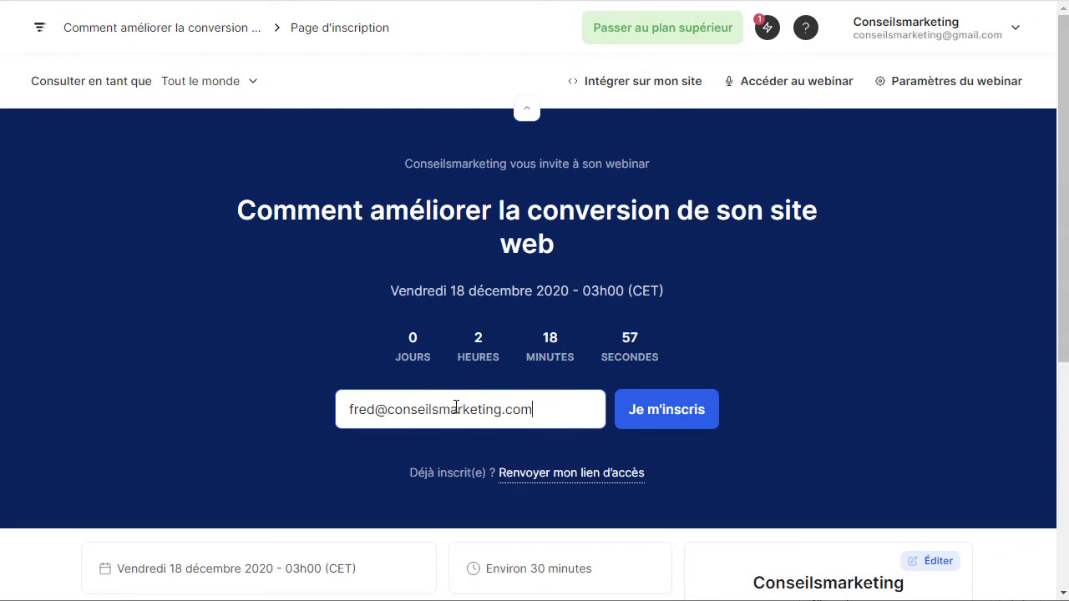
{"action": "left_click", "coordinate": [625, 415]}
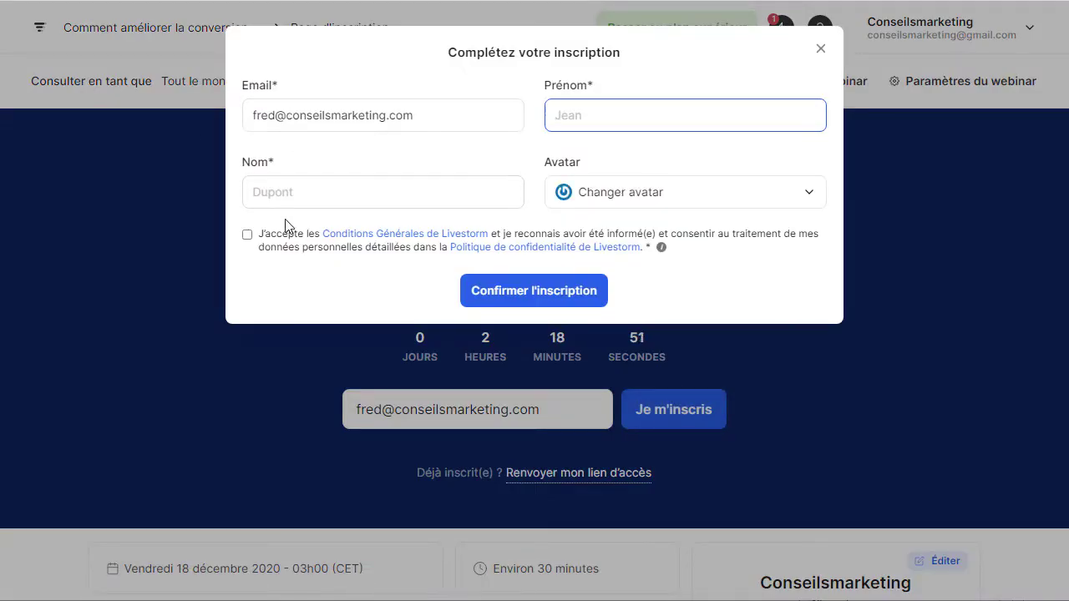
Accept the consent box, fill in test last and first names, confirm registration, and close the confirmation.
{"action": "left_click", "coordinate": [247, 235]}
{"action": "left_click", "coordinate": [301, 200]}
{"action": "type", "text": "vbdgh"}
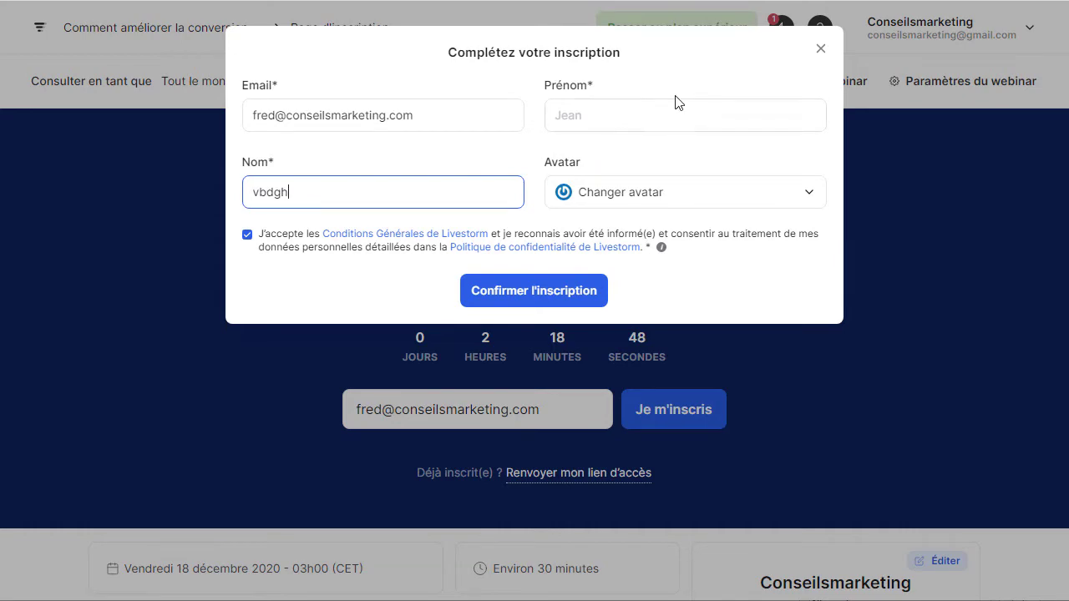
{"action": "left_click", "coordinate": [663, 117]}
{"action": "type", "text": "fgnhgh"}
{"action": "left_click", "coordinate": [568, 294]}
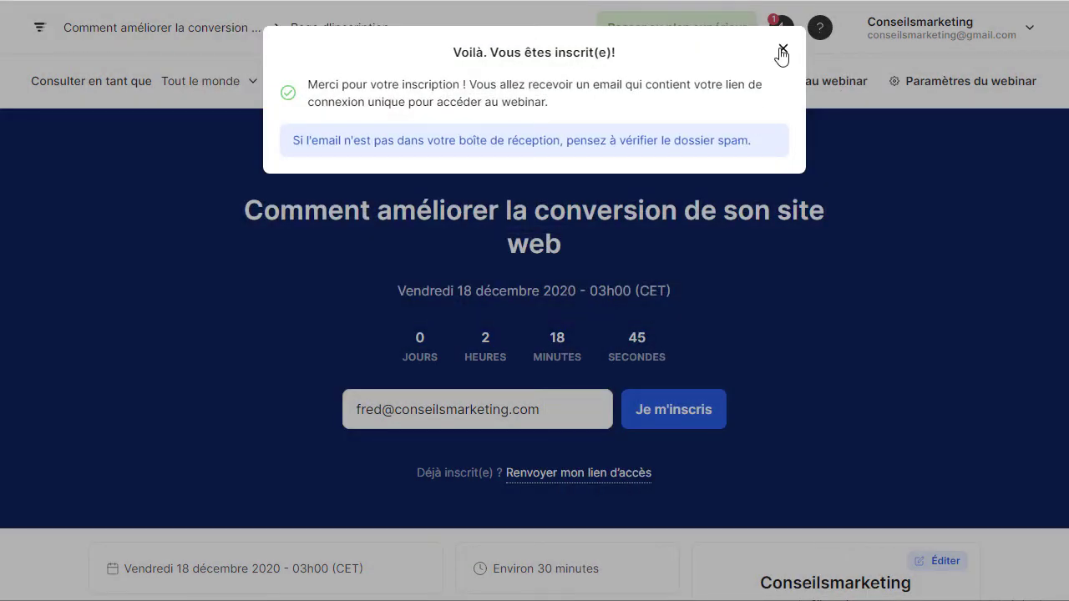
{"action": "left_click", "coordinate": [783, 49]}
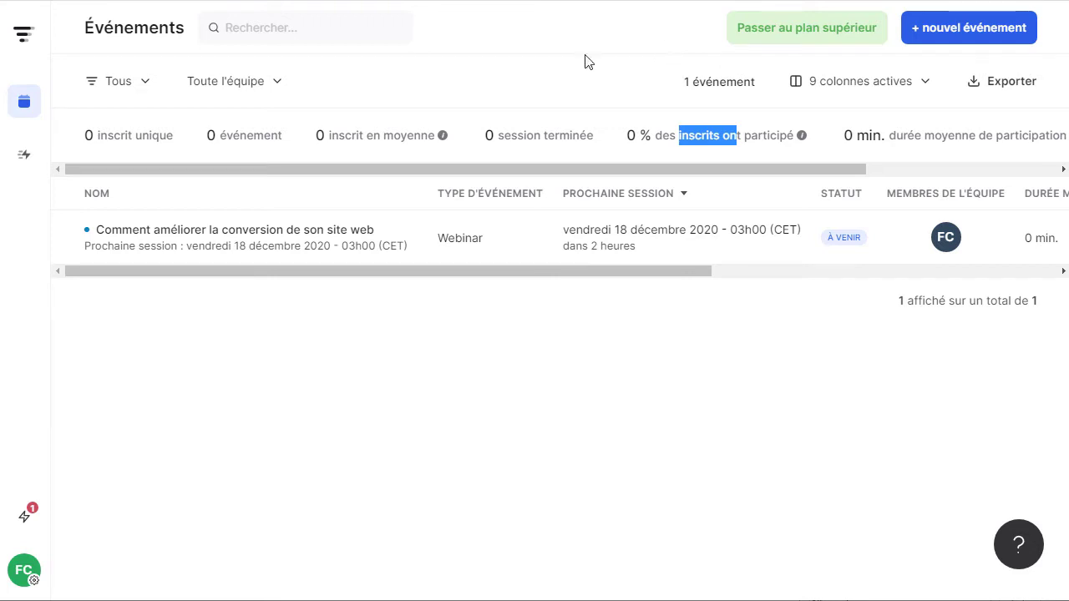
Create a new event named 'Initiation au Growth Hacking' and check its slug initiation-au-growth-hacking.
{"action": "left_click", "coordinate": [956, 34]}
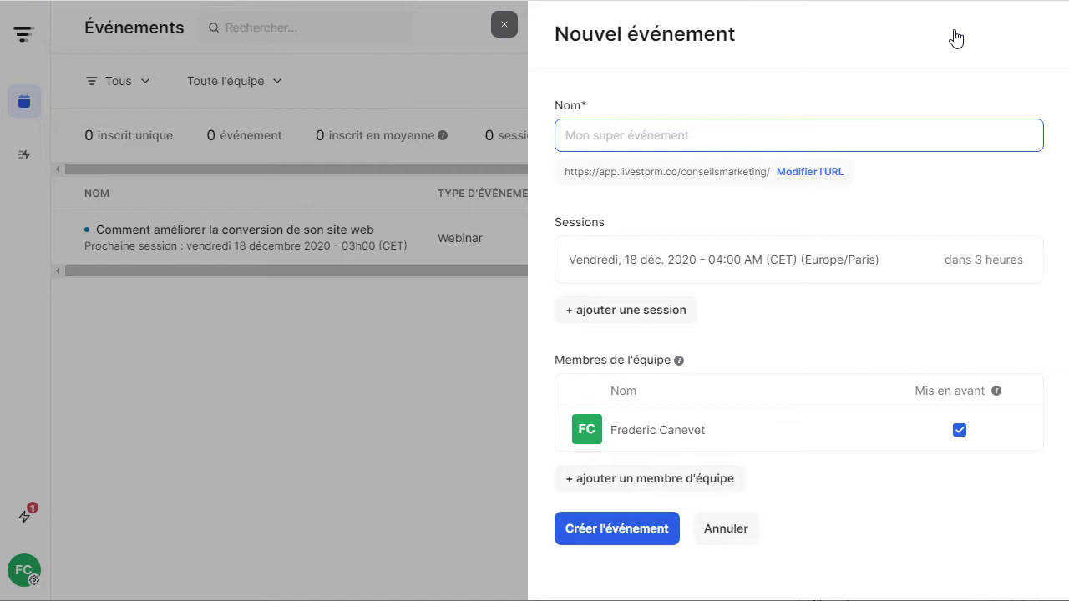
{"action": "type", "text": "Initiati"}
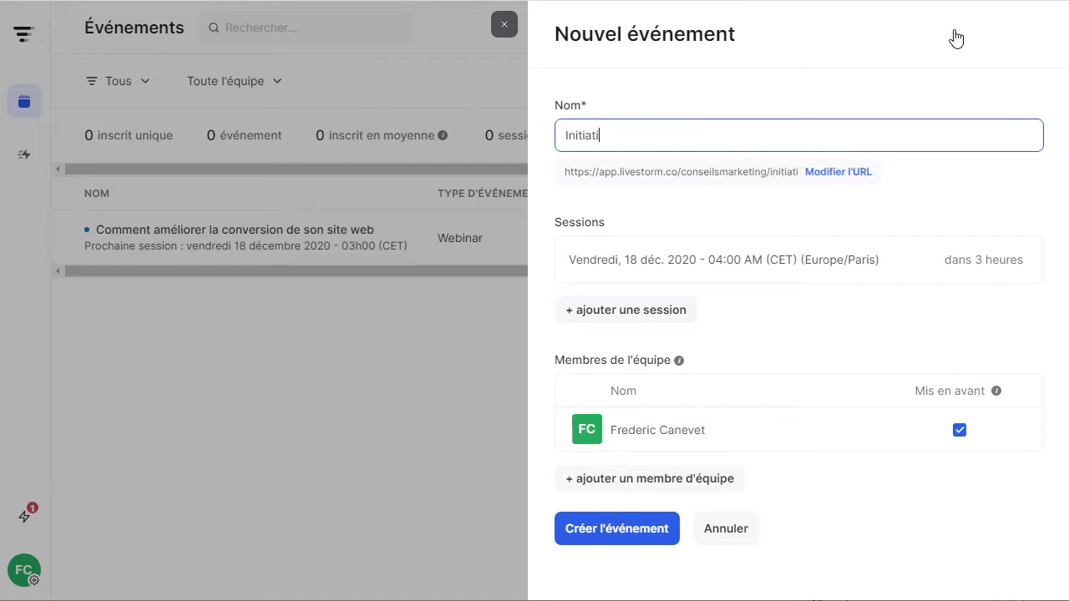
{"action": "type", "text": "on au Growt"}
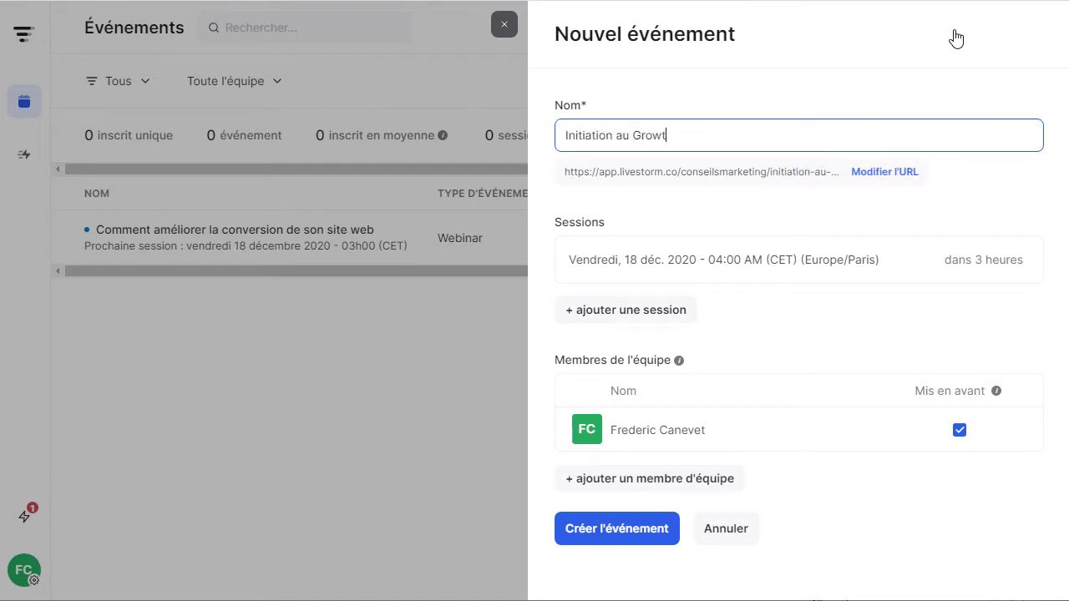
{"action": "type", "text": "h Hacvkin"}
{"action": "key", "text": "BackSpace"}
{"action": "key", "text": "BackSpace"}
{"action": "key", "text": "BackSpace"}
{"action": "type", "text": "king"}
{"action": "left_click", "coordinate": [885, 173]}
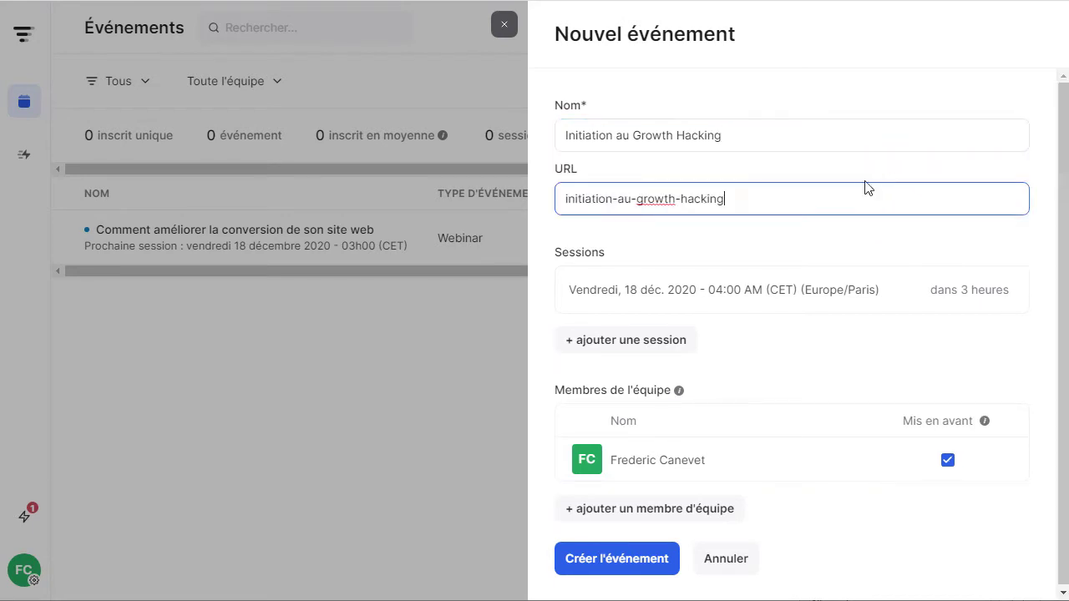
{"action": "left_click", "coordinate": [749, 136]}
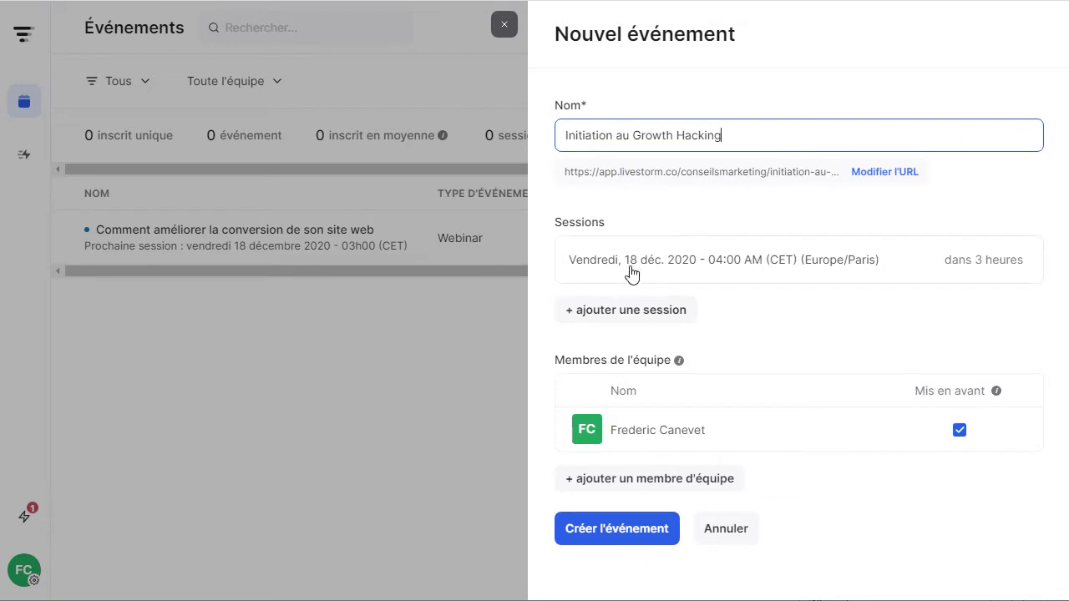
Save the 25 December session and add another on 18 February 2021 at 04:00 AM.
{"action": "left_click", "coordinate": [606, 318]}
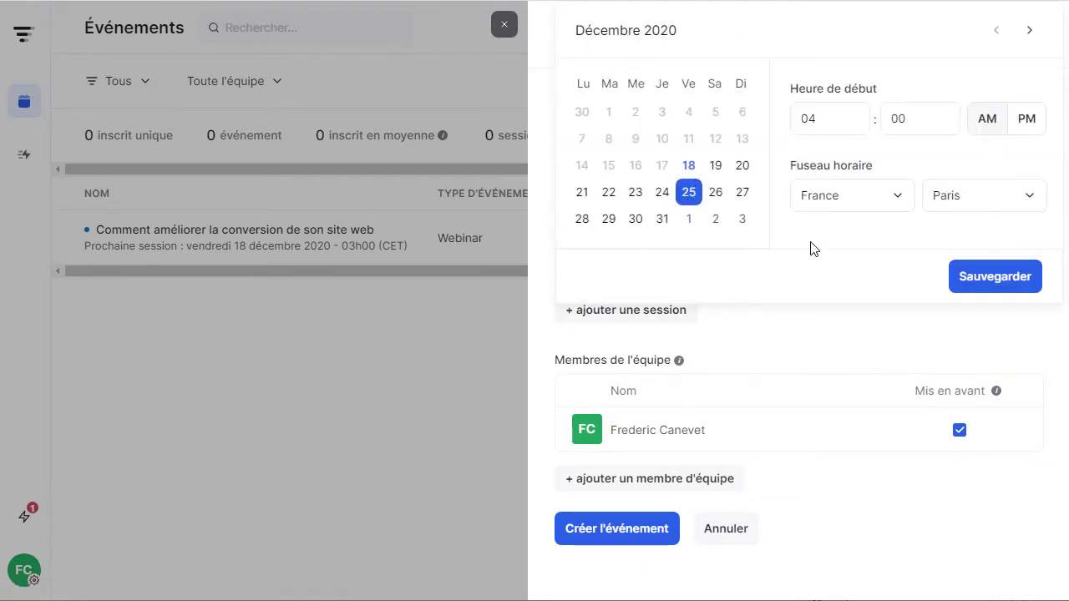
{"action": "left_click", "coordinate": [982, 275]}
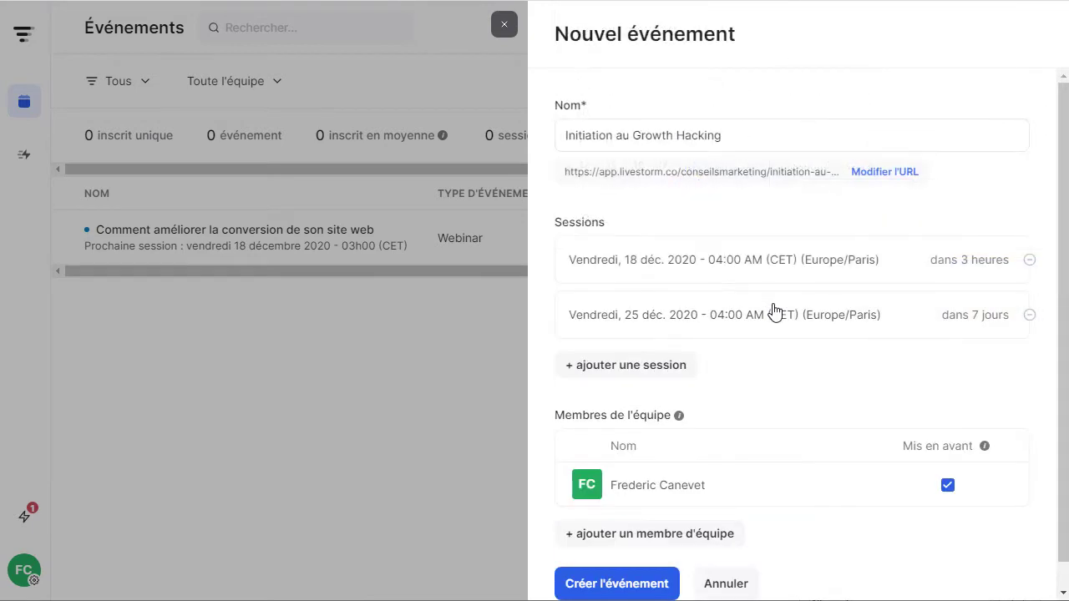
{"action": "left_click", "coordinate": [625, 373]}
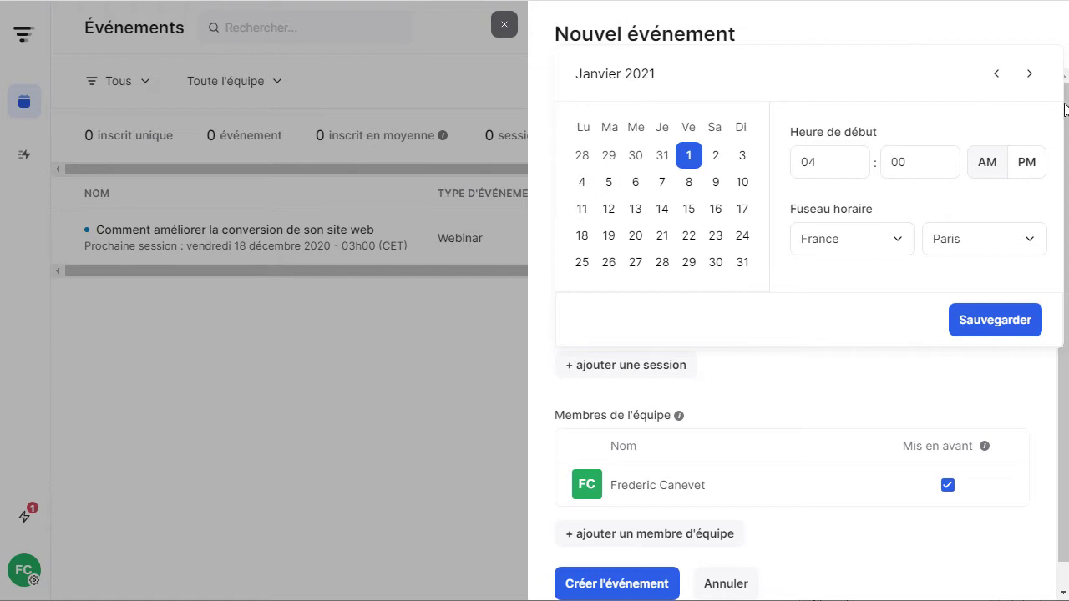
{"action": "left_click", "coordinate": [1028, 73]}
{"action": "left_click", "coordinate": [662, 209]}
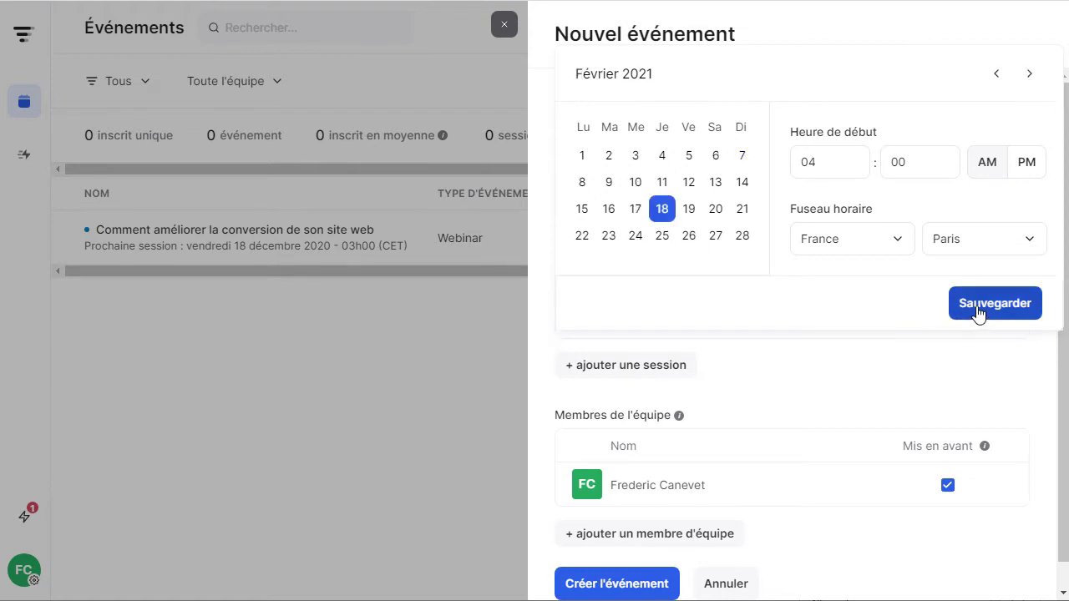
{"action": "left_click", "coordinate": [979, 306]}
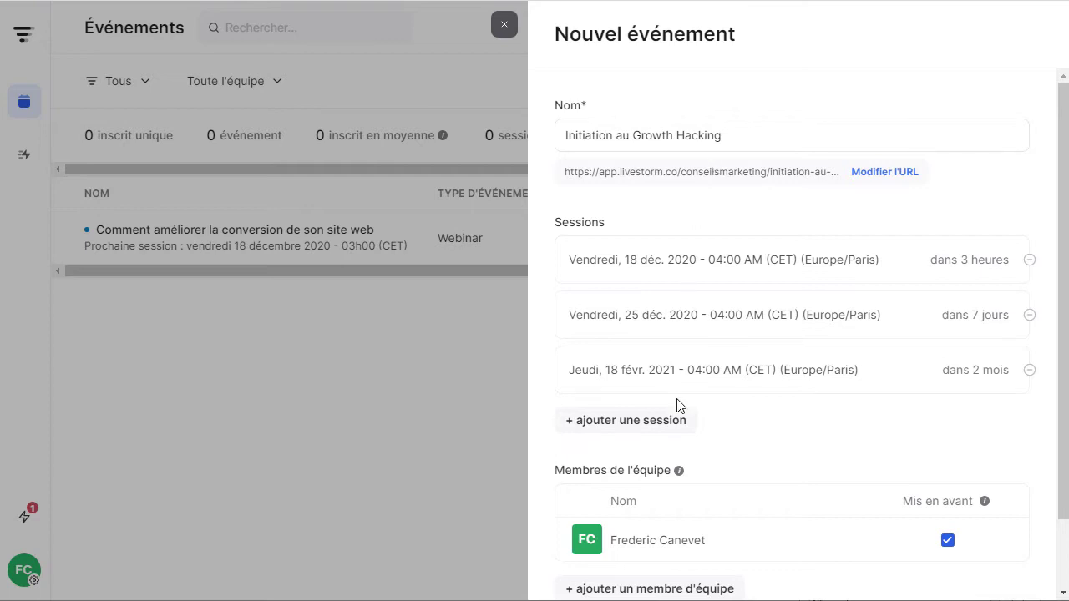
Add a new session dated 13 January 2021 with start hour 12.
{"action": "left_click", "coordinate": [654, 434]}
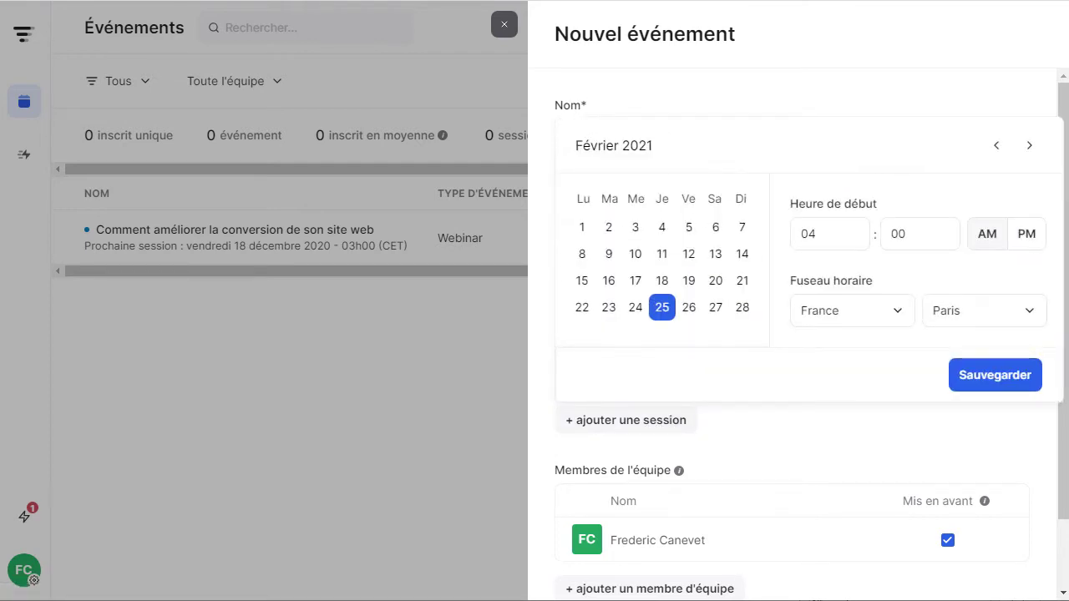
{"action": "left_click", "coordinate": [996, 146]}
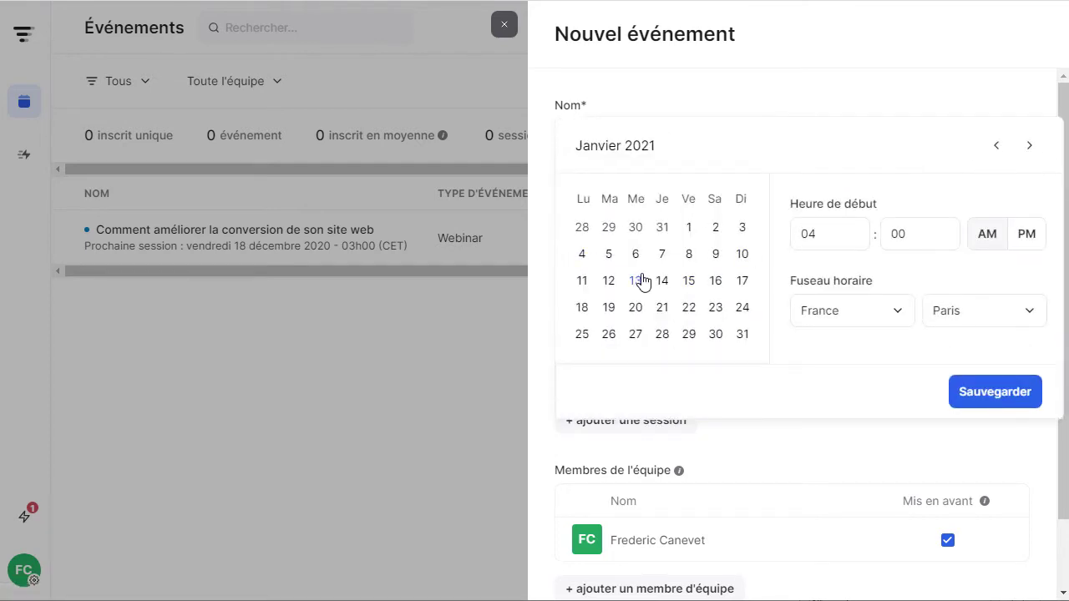
{"action": "left_click", "coordinate": [636, 280]}
{"action": "left_click", "coordinate": [794, 238]}
{"action": "double_click", "coordinate": [810, 235]}
{"action": "type", "text": "12"}
Set the session's time zone to Canada, Fort Nelson and save it.
{"action": "left_click", "coordinate": [890, 325]}
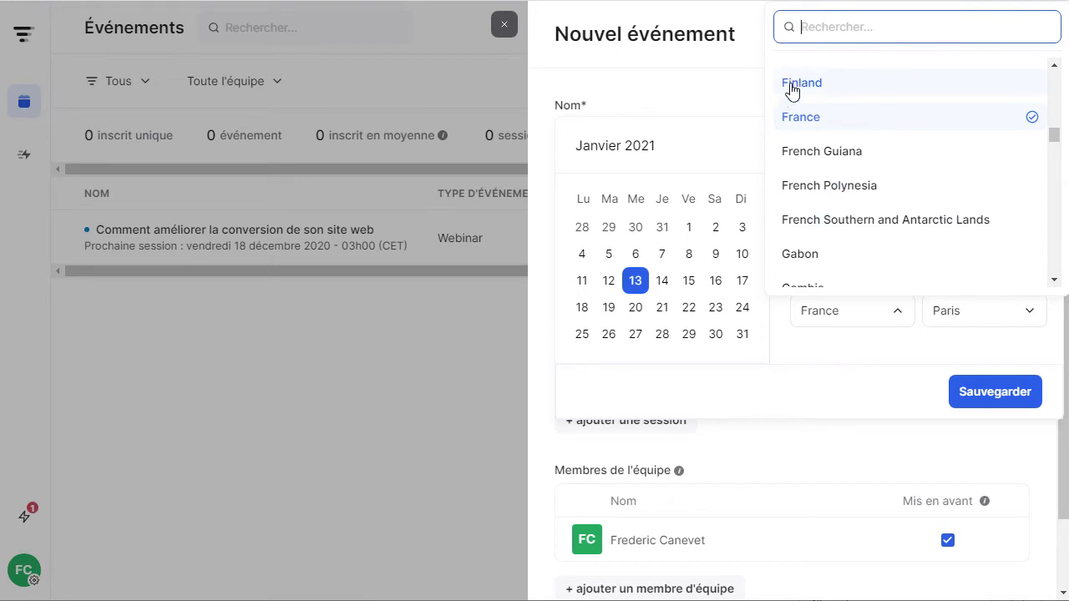
{"action": "type", "text": "c"}
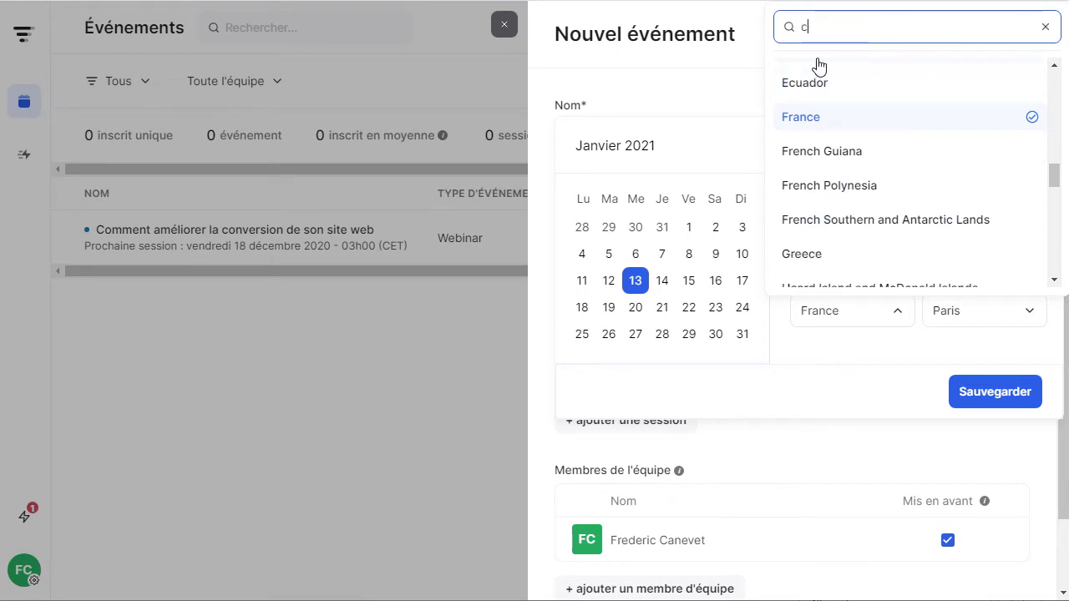
{"action": "type", "text": "ana"}
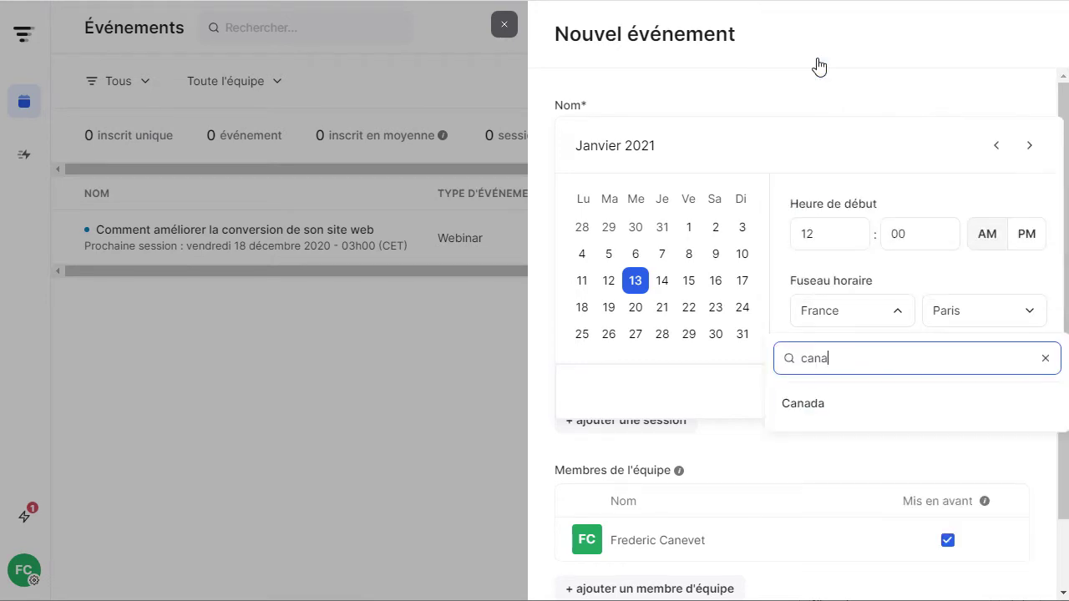
{"action": "left_click", "coordinate": [689, 331]}
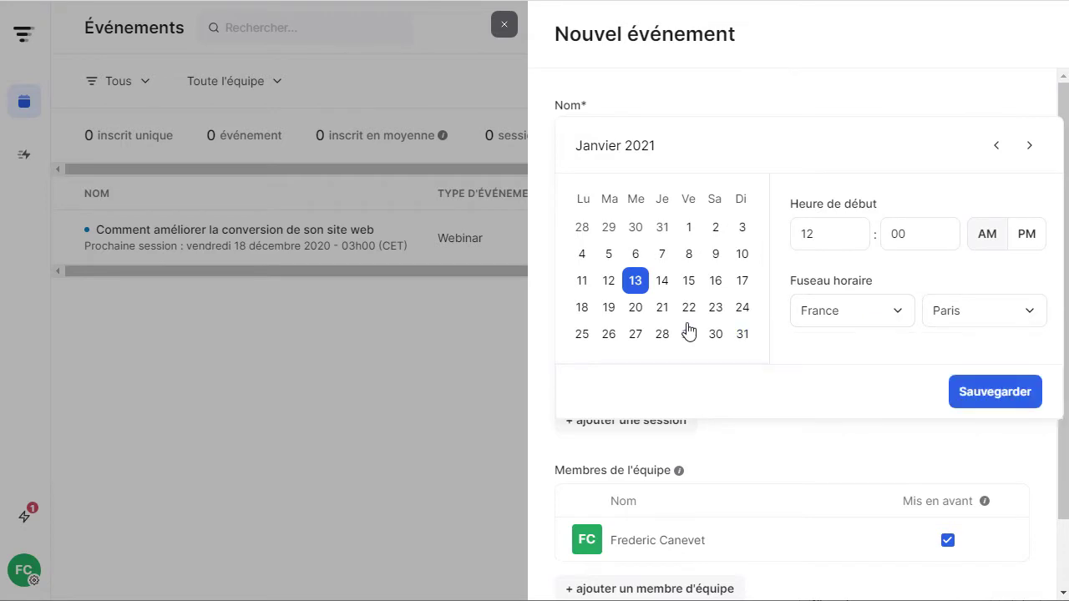
{"action": "left_click", "coordinate": [845, 324]}
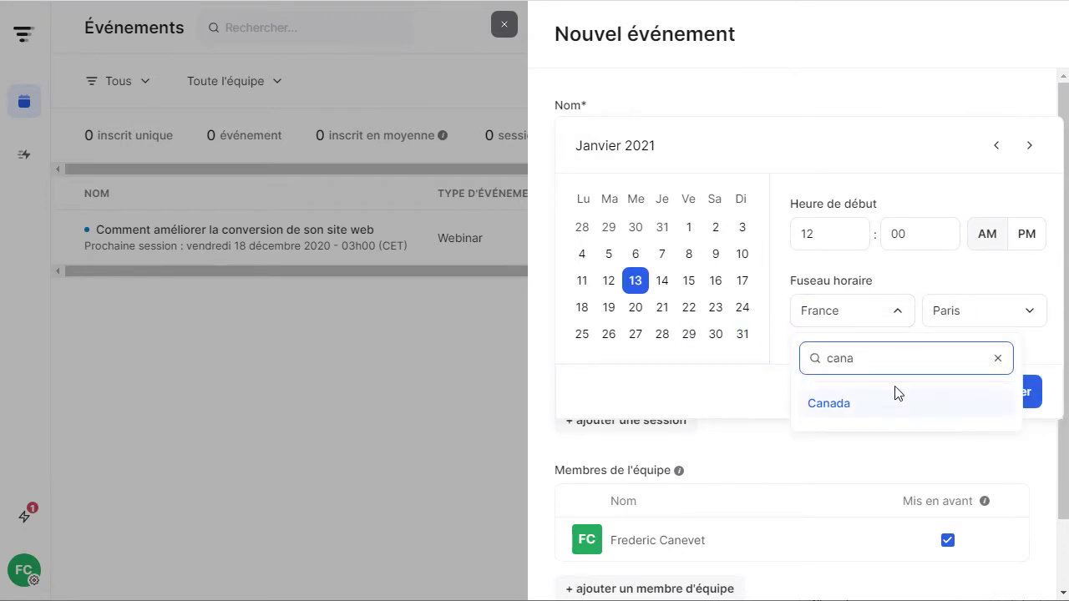
{"action": "left_click", "coordinate": [850, 406]}
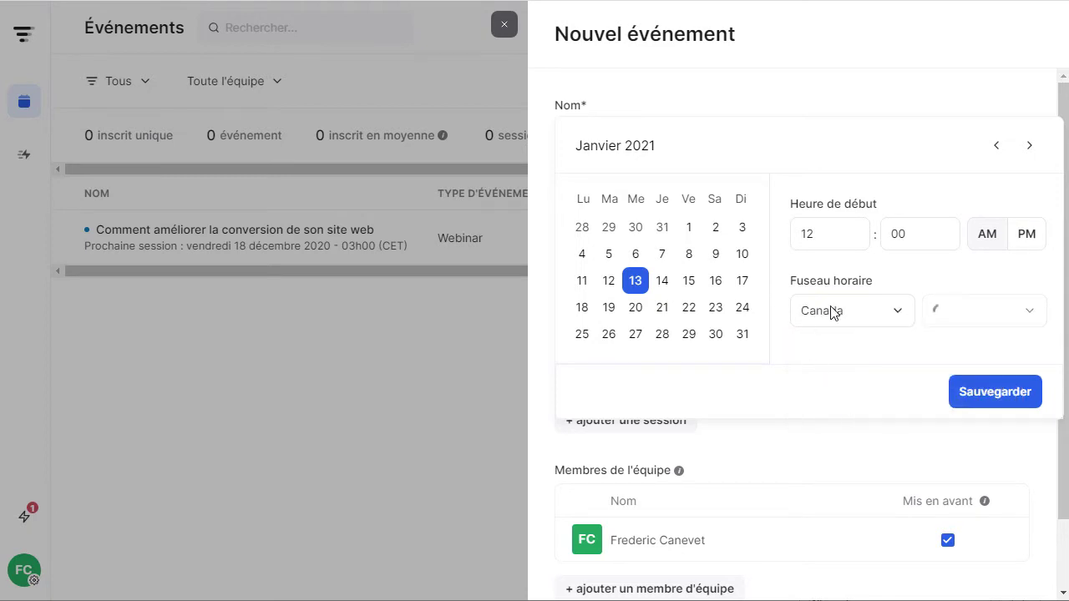
{"action": "left_click", "coordinate": [968, 328]}
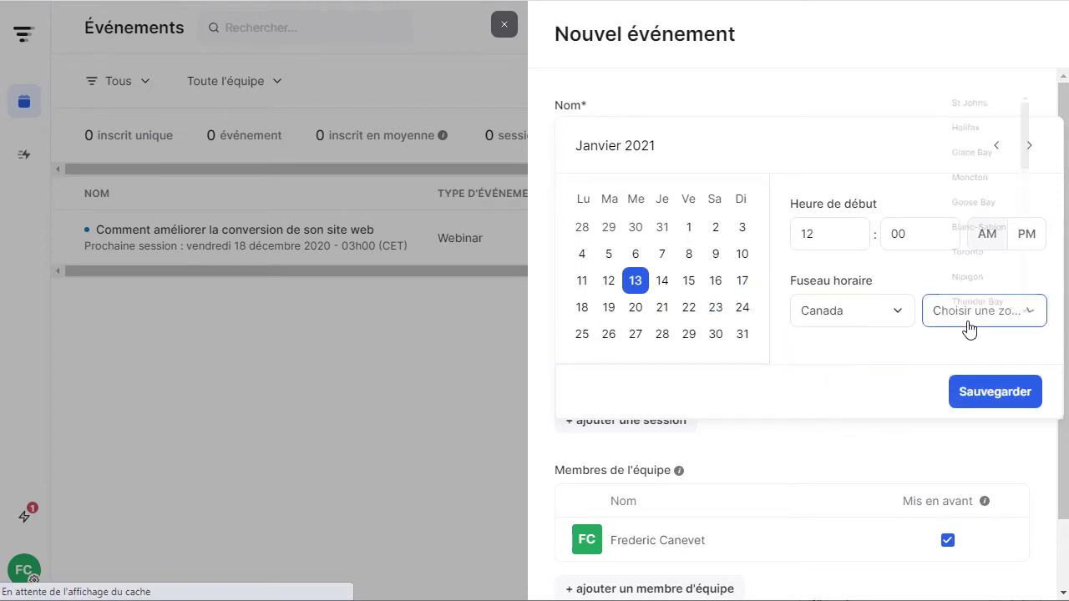
{"action": "left_click_drag", "start_coordinate": [1043, 68], "coordinate": [1033, 298]}
{"action": "left_click", "coordinate": [835, 417]}
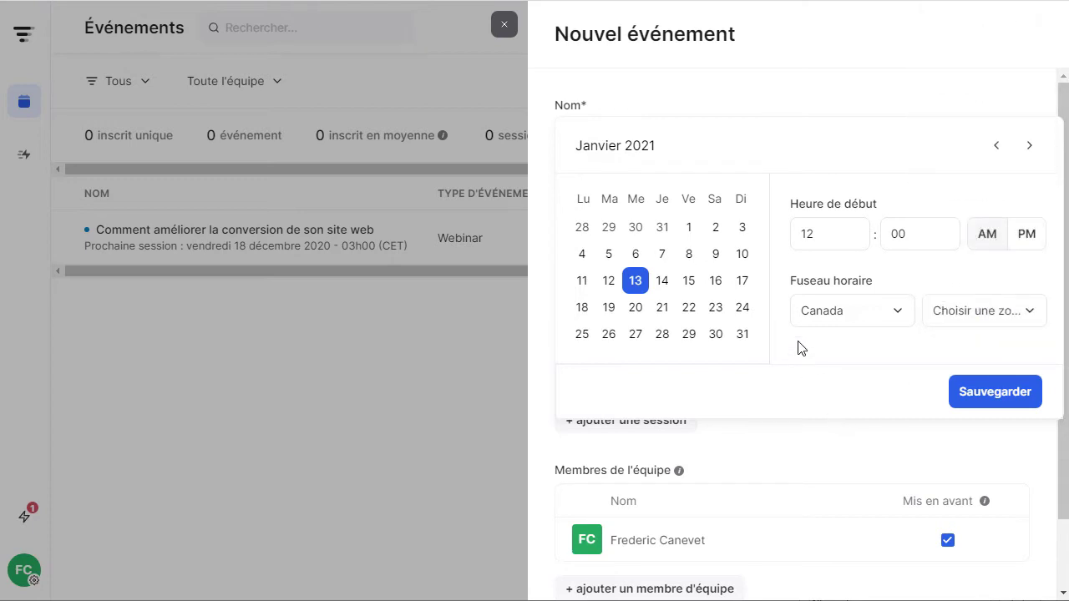
{"action": "left_click", "coordinate": [984, 408]}
{"action": "left_click", "coordinate": [979, 332]}
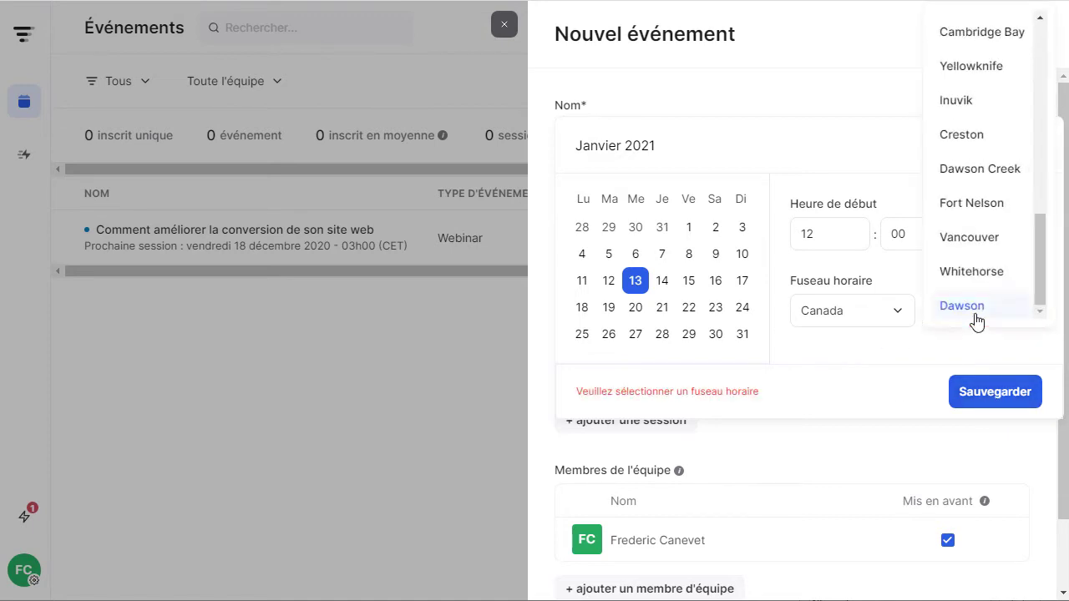
{"action": "left_click", "coordinate": [965, 222]}
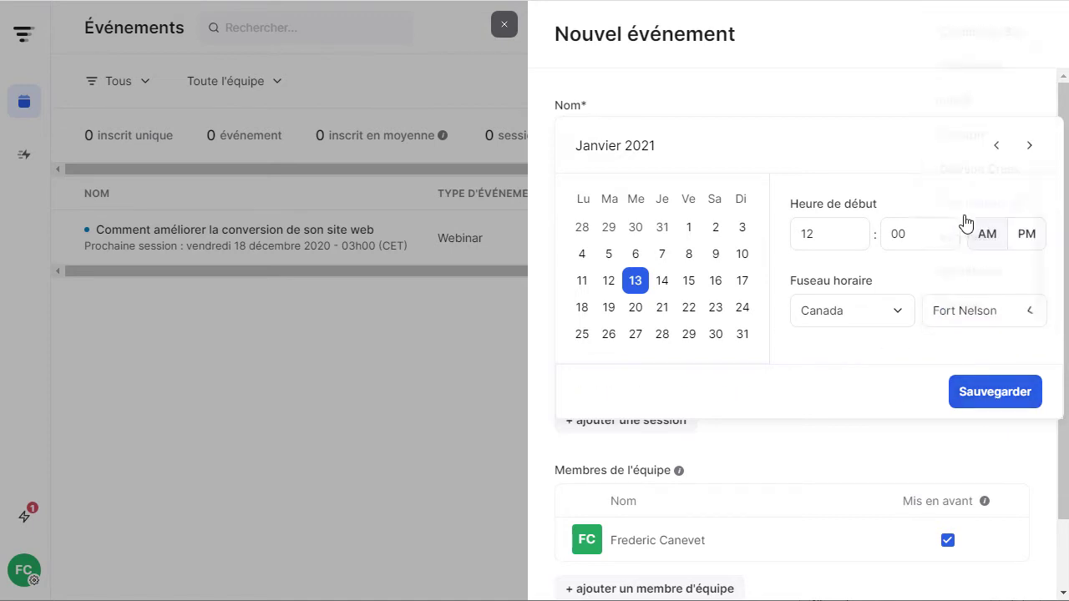
{"action": "left_click", "coordinate": [1009, 403]}
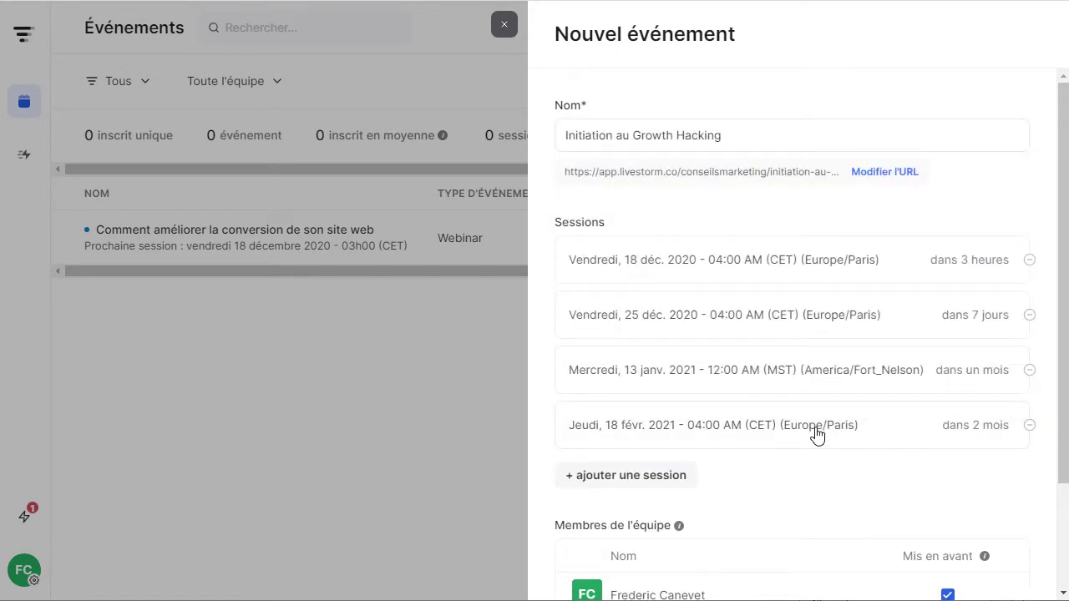
{"action": "scroll", "coordinate": [826, 321], "scroll_direction": "down", "scroll_amount": 2}
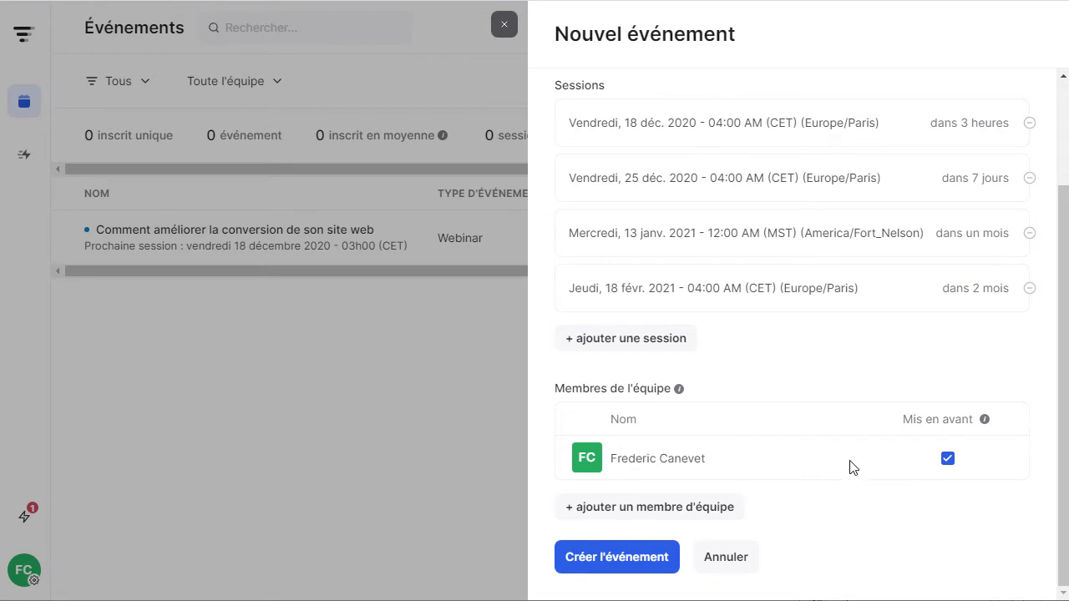
{"action": "left_click", "coordinate": [676, 517]}
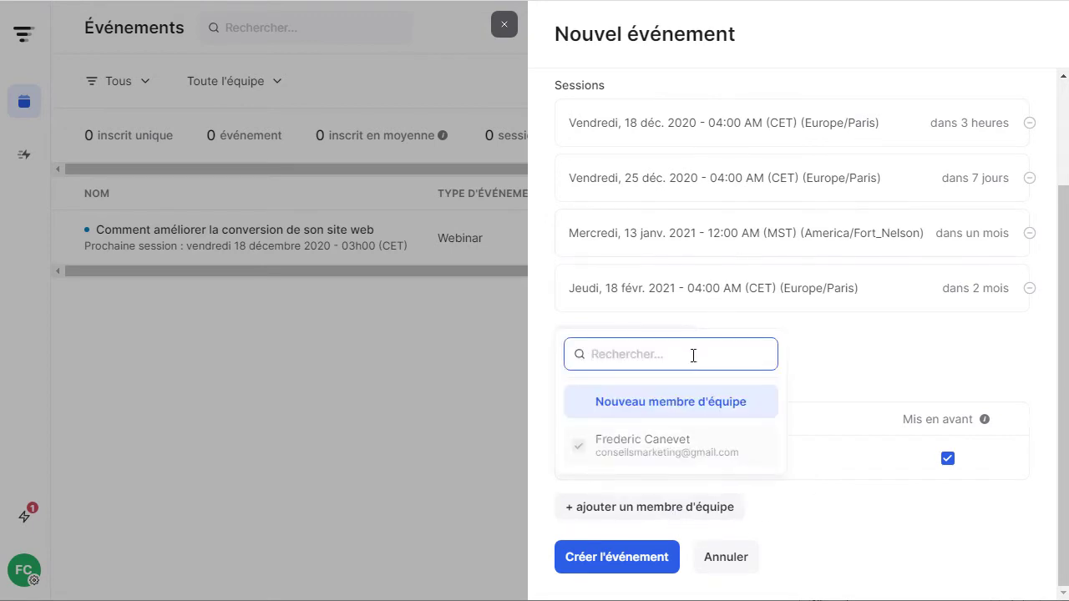
{"action": "type", "text": "sab"}
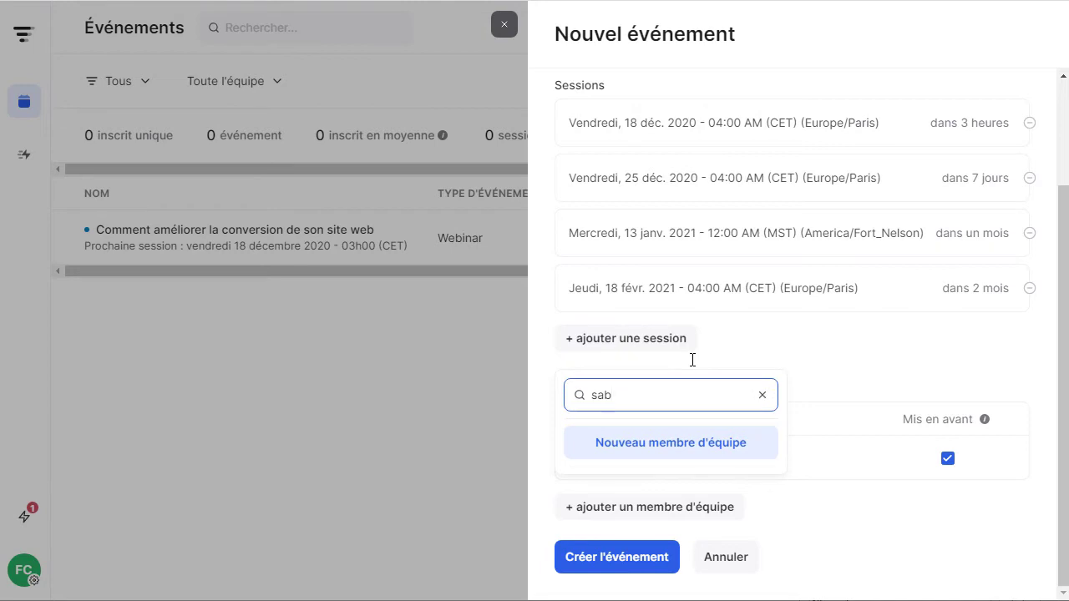
{"action": "left_click", "coordinate": [762, 395]}
{"action": "left_click", "coordinate": [850, 544]}
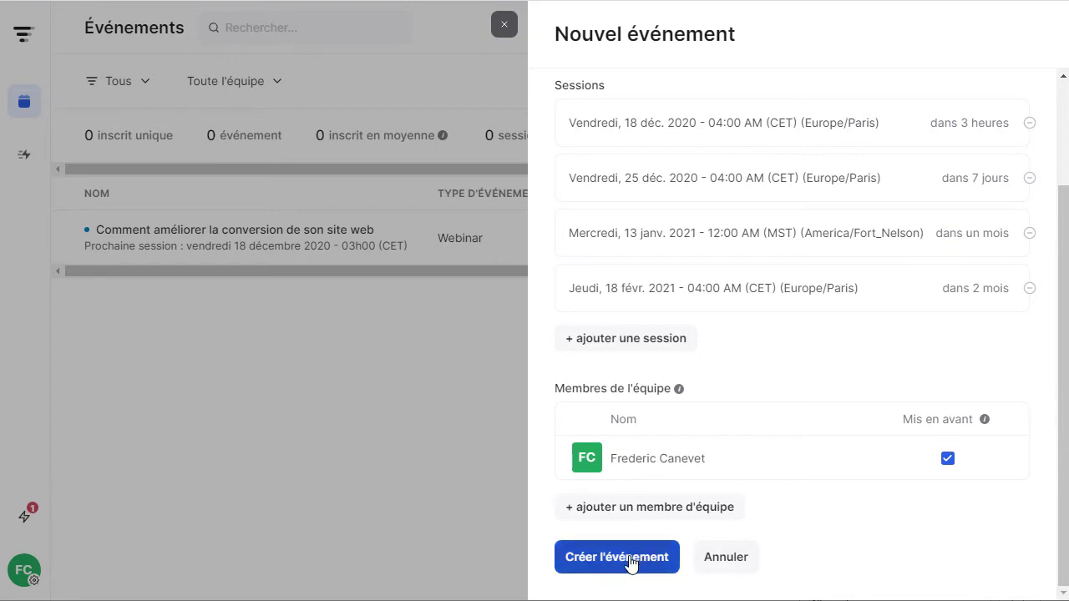
{"action": "scroll", "coordinate": [643, 393], "scroll_direction": "up", "scroll_amount": 3}
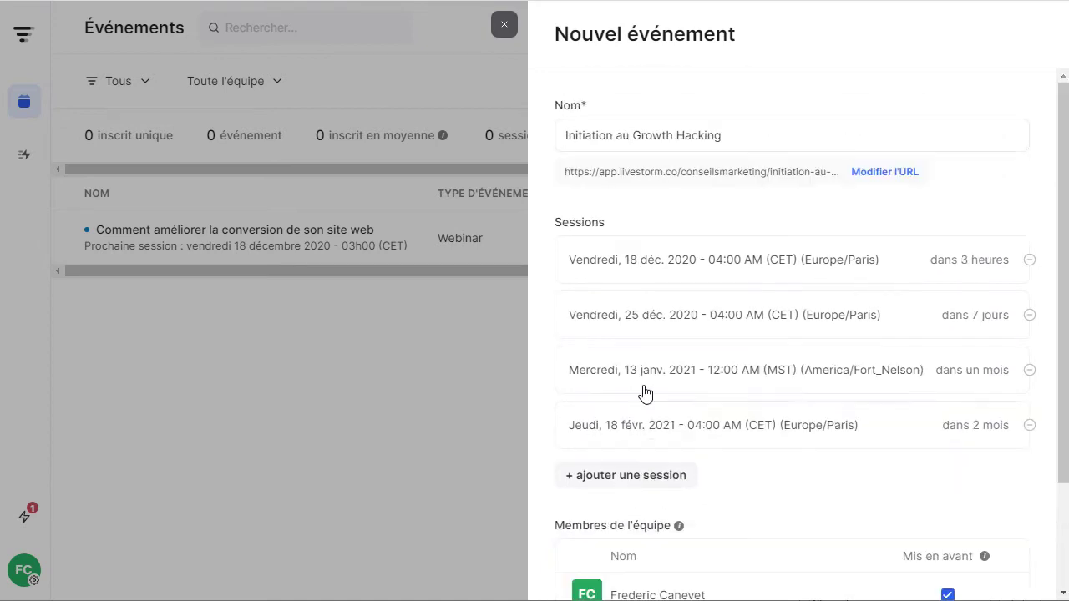
{"action": "scroll", "coordinate": [644, 394], "scroll_direction": "down", "scroll_amount": 3}
Create the webinar and paste its name as the description's title.
{"action": "left_click", "coordinate": [635, 563]}
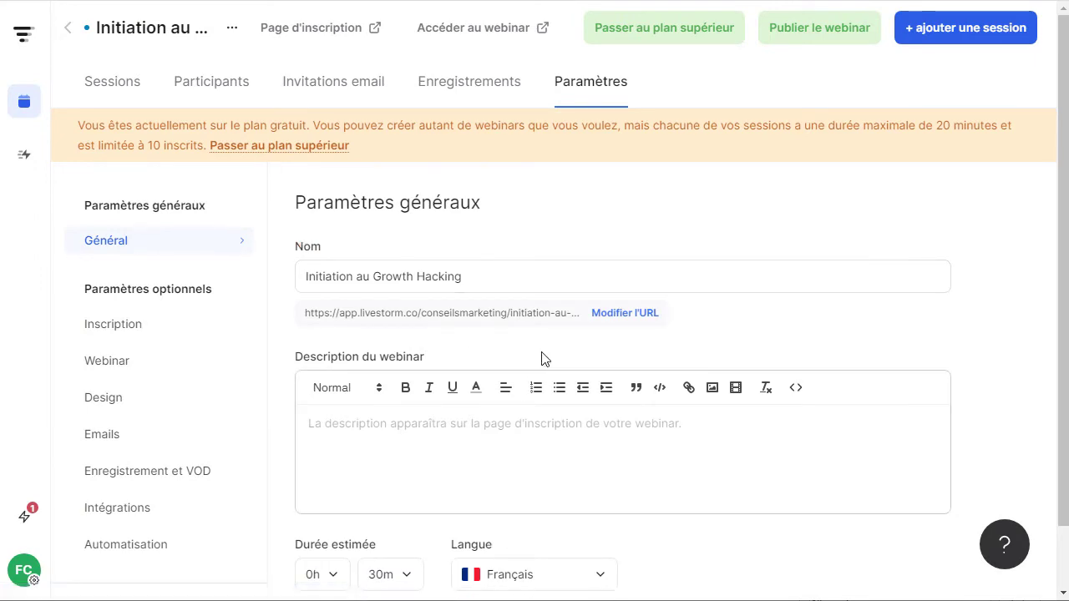
{"action": "left_click_drag", "start_coordinate": [493, 276], "coordinate": [247, 256]}
{"action": "key", "text": "ctrl+c"}
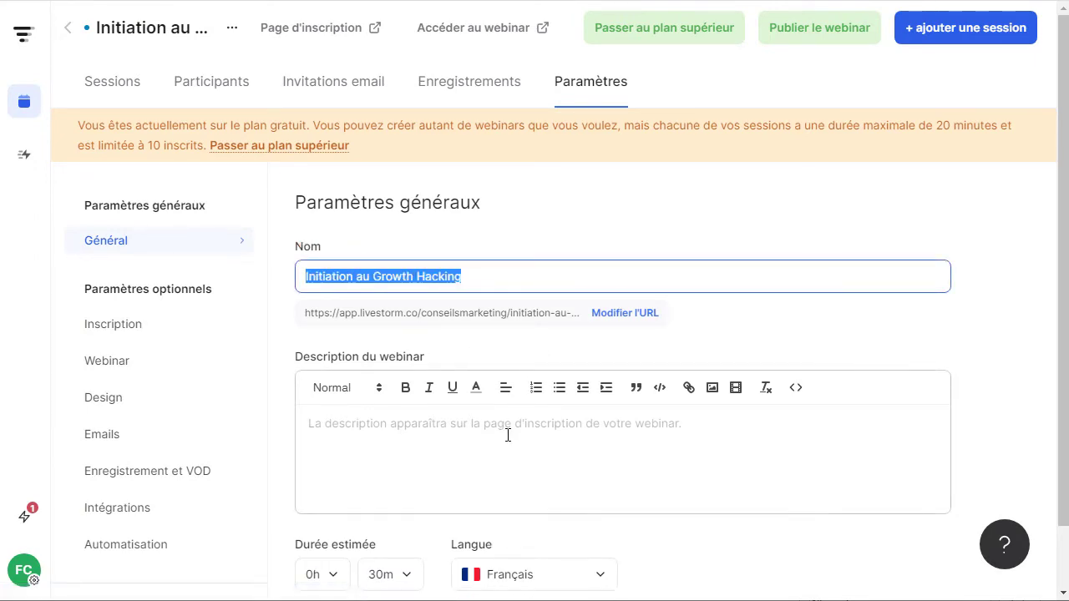
{"action": "left_click", "coordinate": [495, 440]}
{"action": "key", "text": "ctrl+v"}
{"action": "key", "text": "Return"}
{"action": "key", "text": "Return"}
{"action": "key", "text": "Return"}
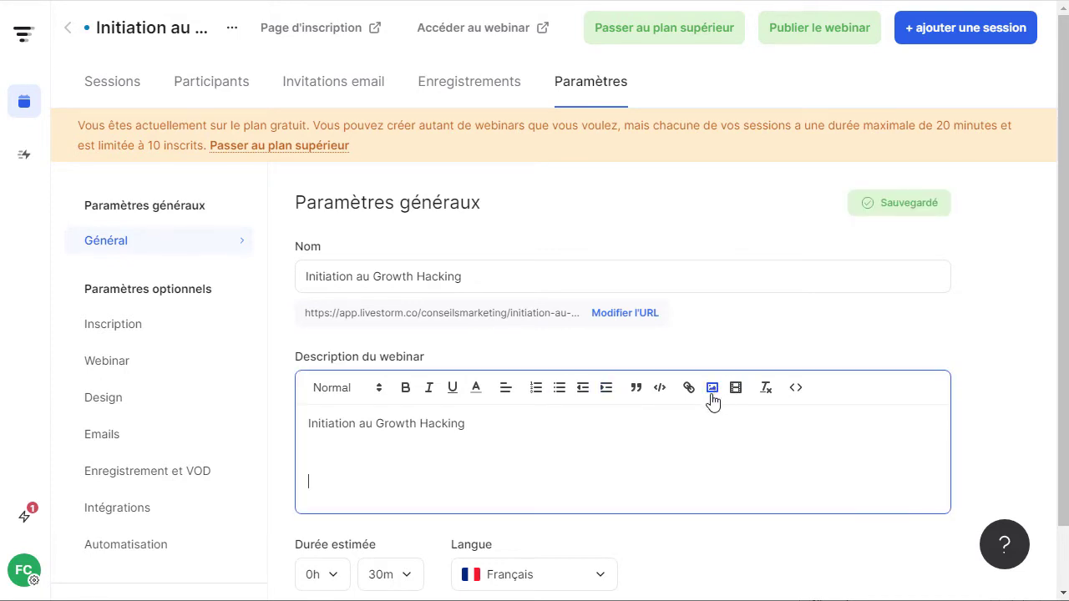
Insert the Expérience Client PNG from Bureau into the description and add test text 'sdfsdfsfd'.
{"action": "left_click", "coordinate": [535, 85]}
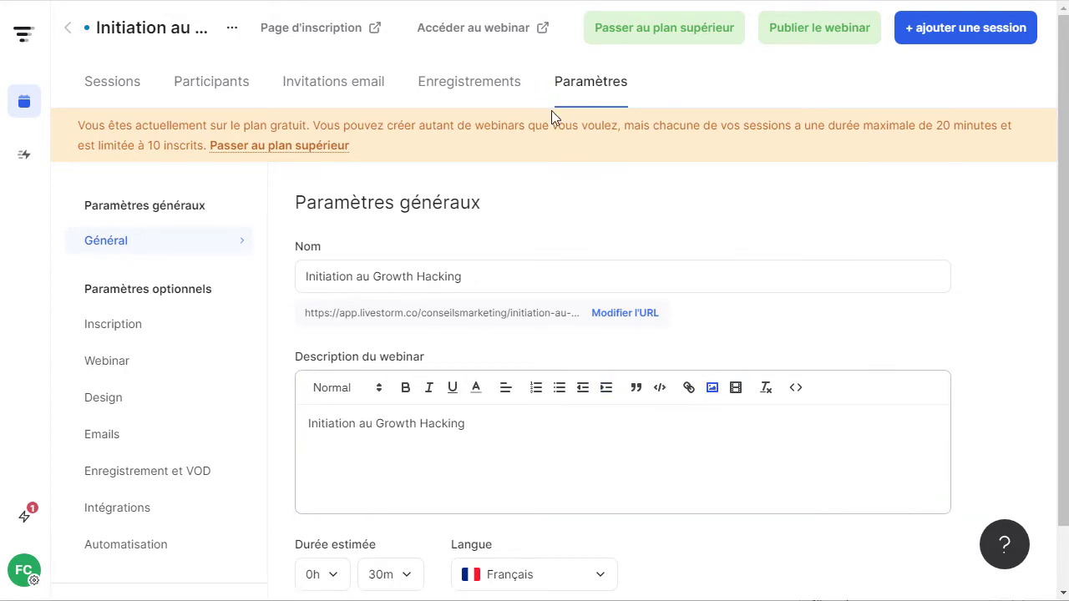
{"action": "left_click", "coordinate": [71, 58]}
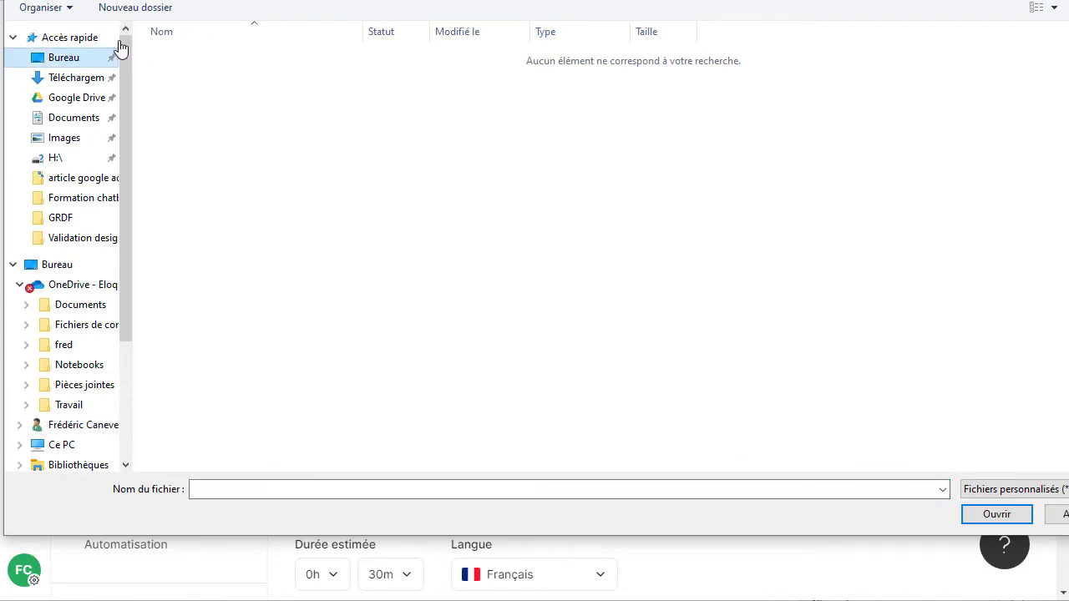
{"action": "left_click", "coordinate": [289, 92]}
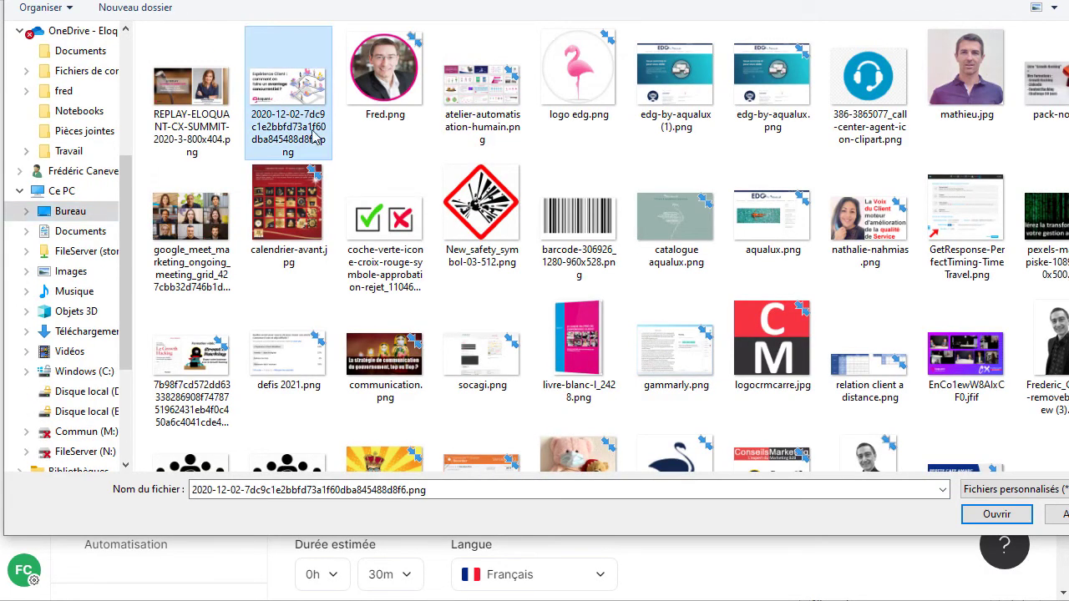
{"action": "left_click", "coordinate": [1002, 516]}
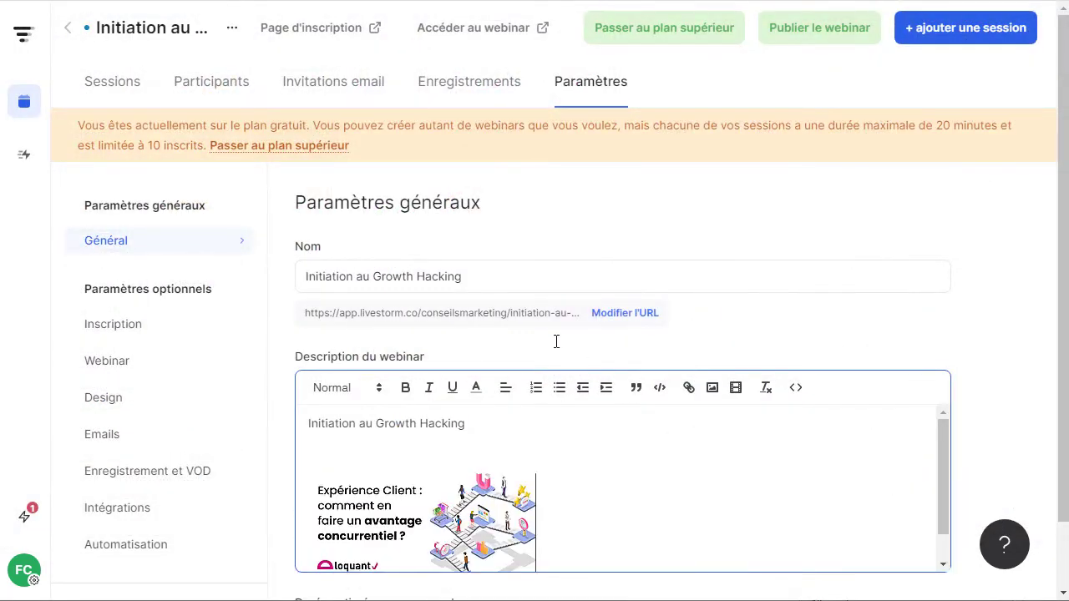
{"action": "key", "text": "Return"}
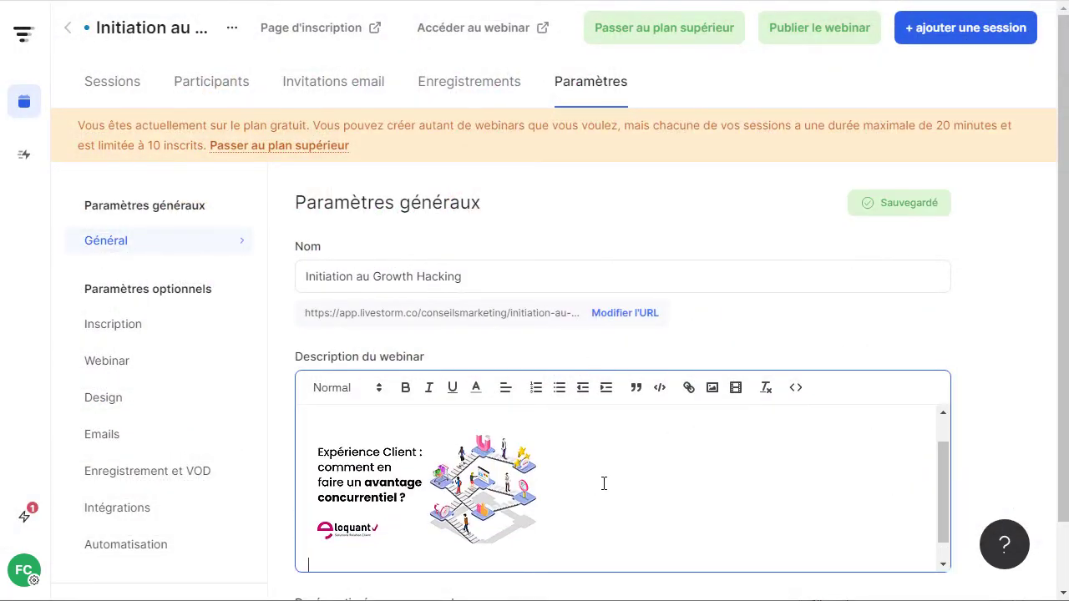
{"action": "key", "text": "Return"}
{"action": "type", "text": "sdfsdfsfd"}
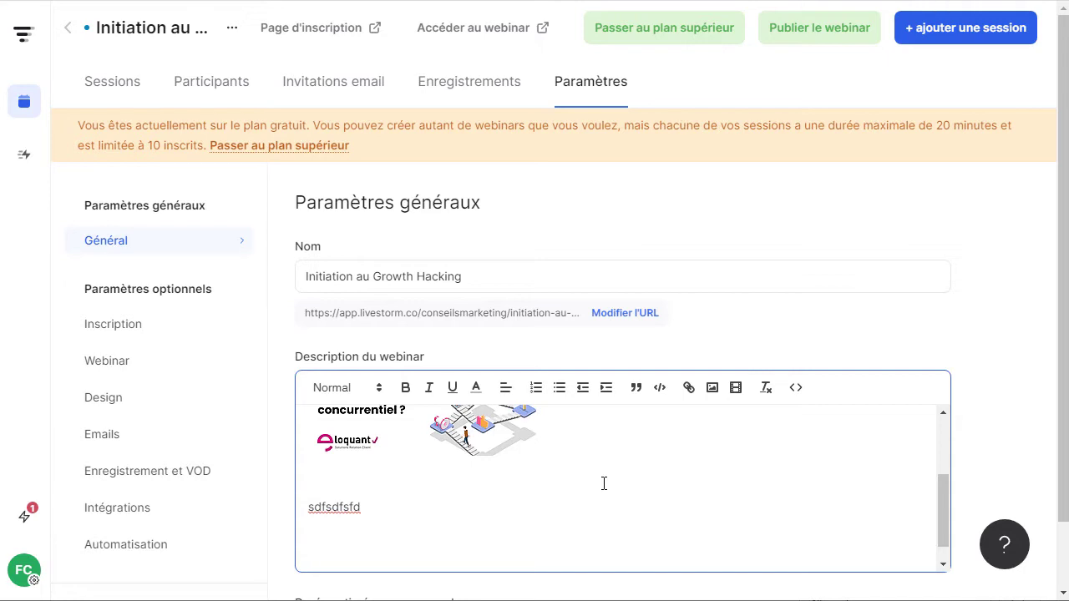
{"action": "scroll", "coordinate": [851, 342], "scroll_direction": "down", "scroll_amount": 3}
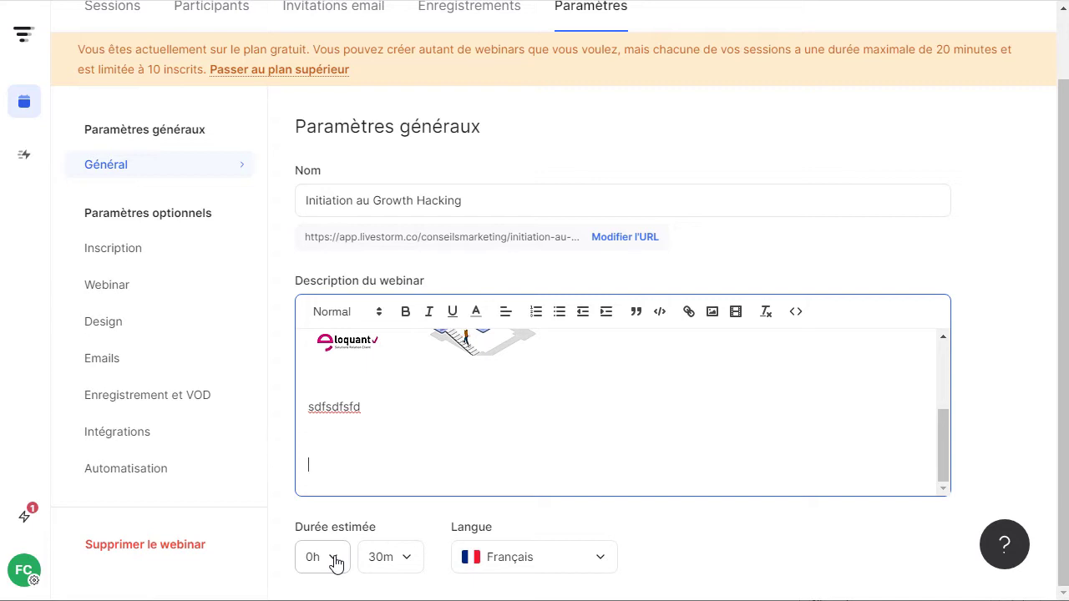
Set the estimated duration to 45 minutes.
{"action": "left_click", "coordinate": [334, 561]}
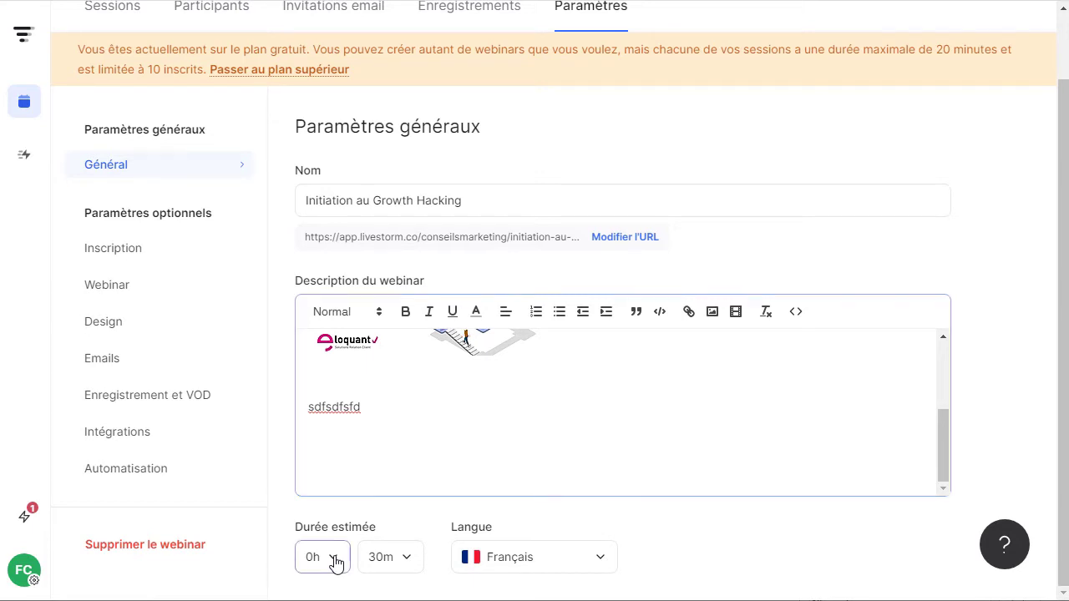
{"action": "left_click", "coordinate": [403, 565]}
{"action": "left_click", "coordinate": [394, 513]}
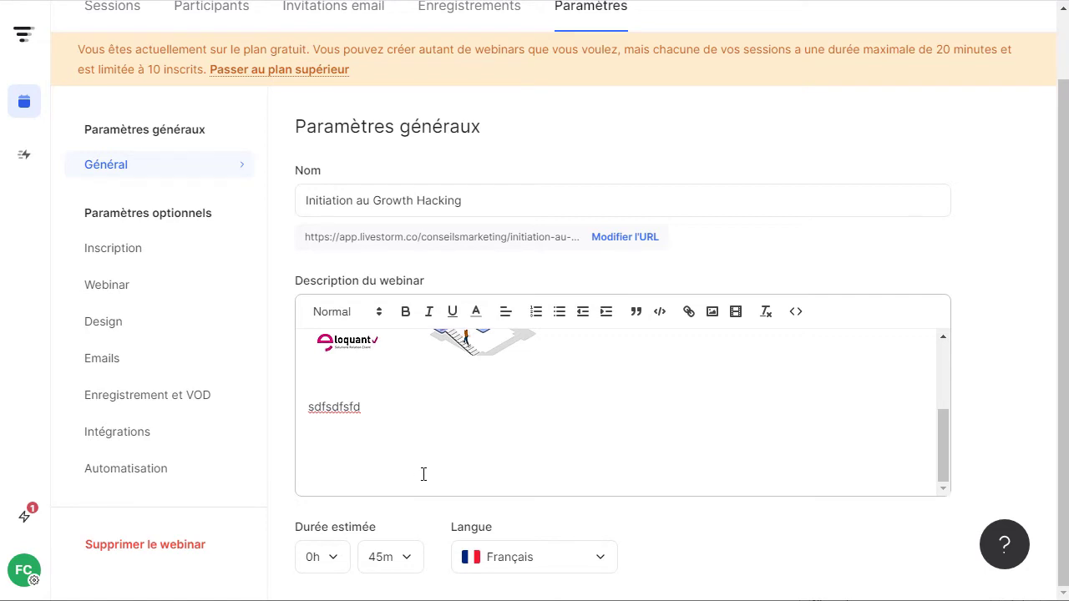
Add a bulleted list with two 'sdfsdf' items below the description text.
{"action": "scroll", "coordinate": [639, 451], "scroll_direction": "up", "scroll_amount": 5}
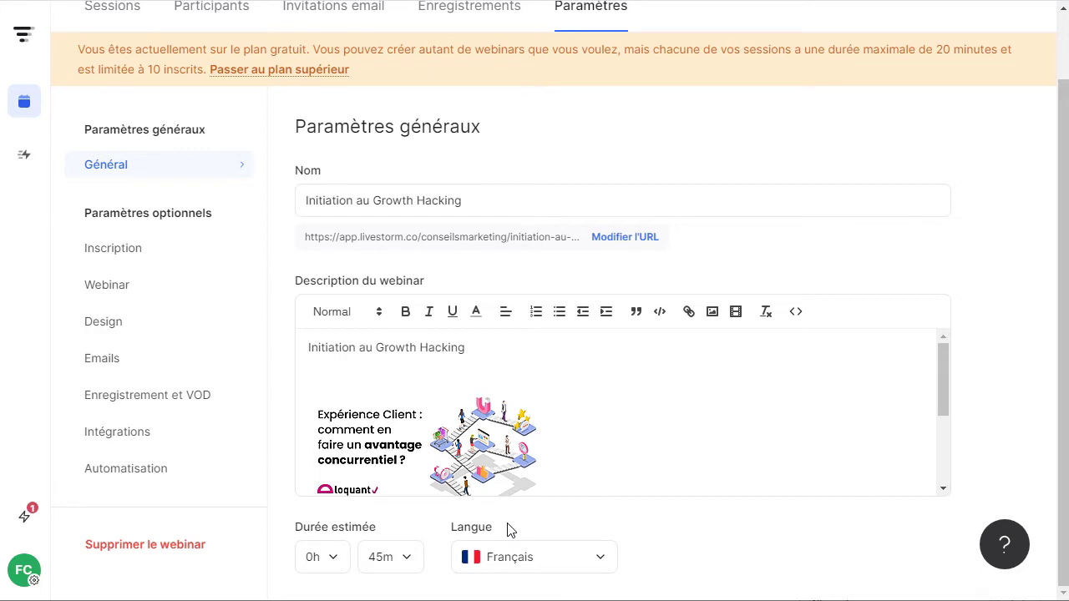
{"action": "scroll", "coordinate": [459, 335], "scroll_direction": "down", "scroll_amount": 2}
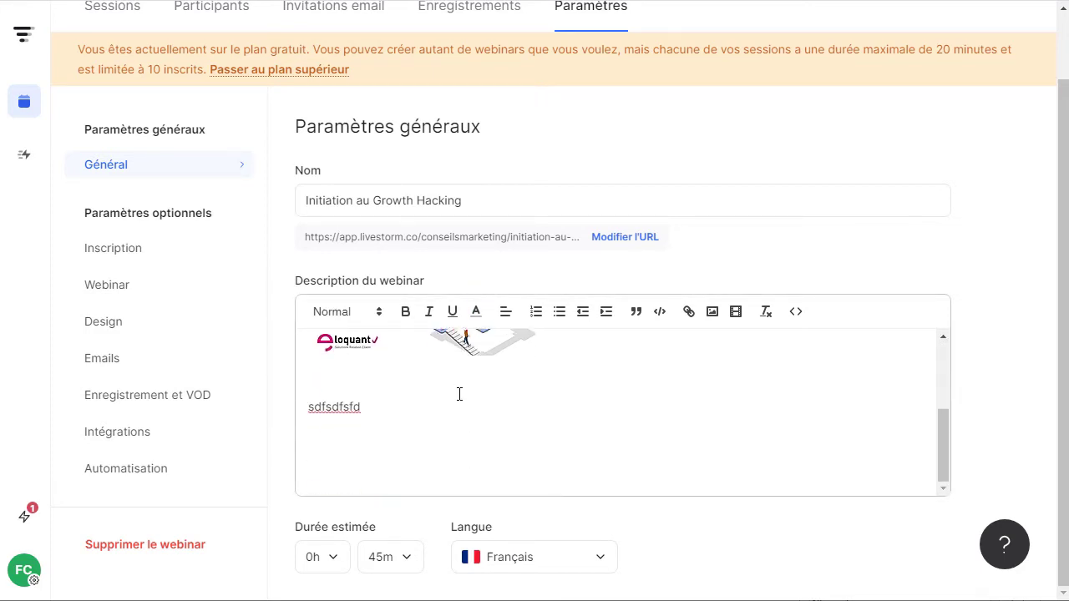
{"action": "left_click", "coordinate": [364, 446]}
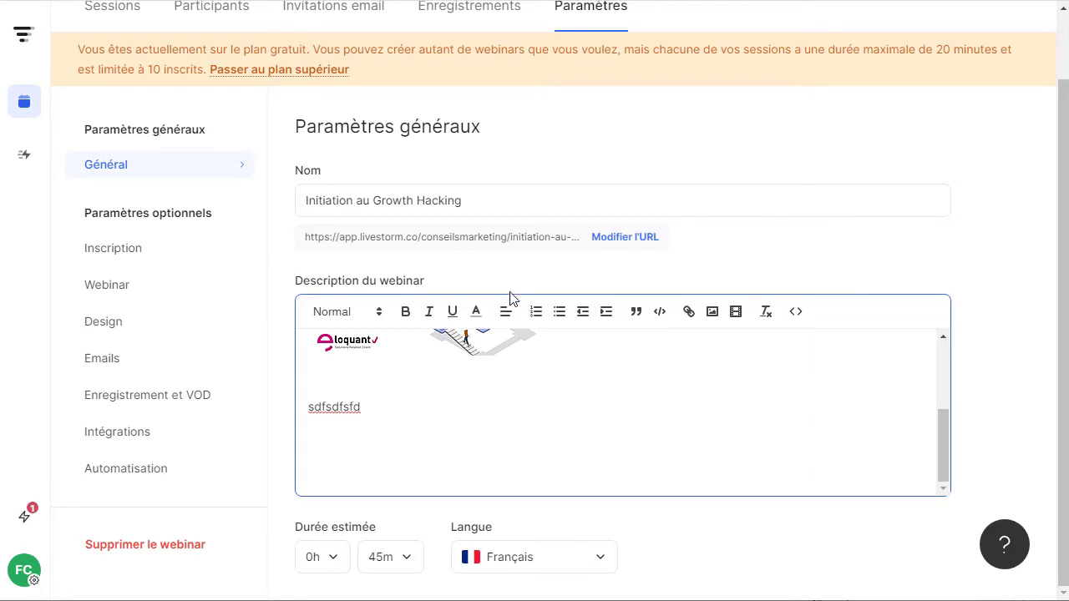
{"action": "left_click", "coordinate": [559, 312]}
{"action": "type", "text": "sdfsdf"}
{"action": "key", "text": "Return"}
{"action": "type", "text": "sdfsdf"}
{"action": "key", "text": "Return"}
{"action": "key", "text": "Return"}
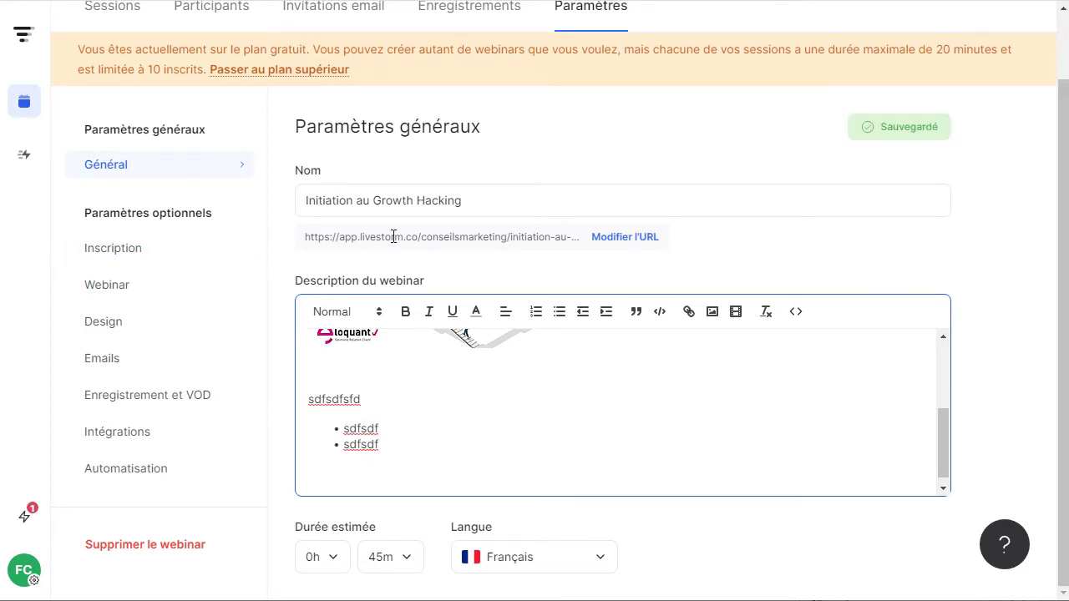
Go to the webinar's Inscription (registration) settings.
{"action": "scroll", "coordinate": [482, 251], "scroll_direction": "up", "scroll_amount": 2}
{"action": "scroll", "coordinate": [523, 238], "scroll_direction": "down", "scroll_amount": 2}
{"action": "scroll", "coordinate": [490, 410], "scroll_direction": "down", "scroll_amount": 1}
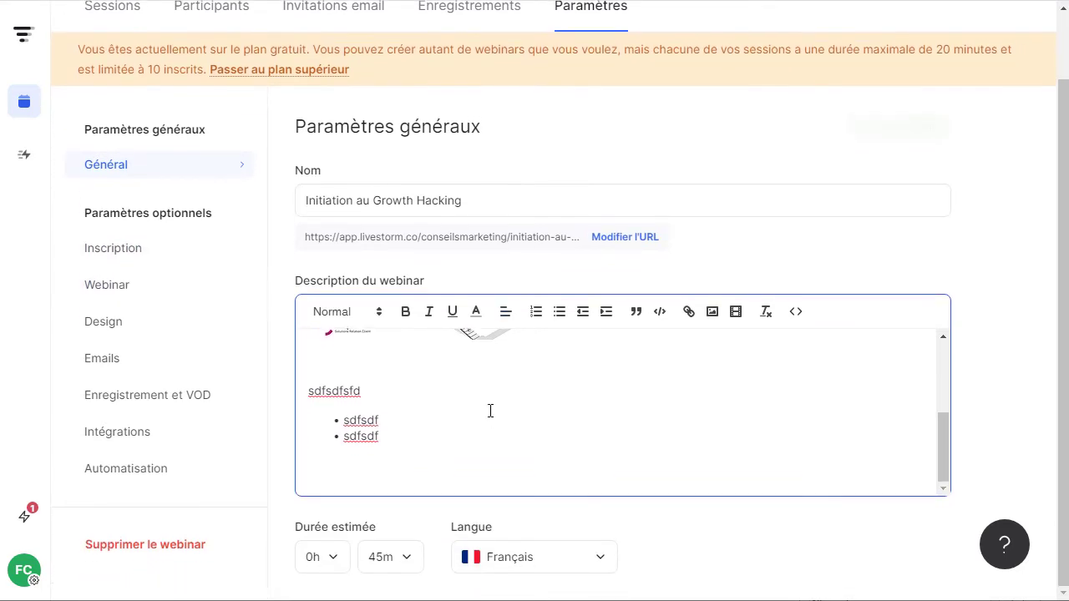
{"action": "left_click", "coordinate": [114, 253]}
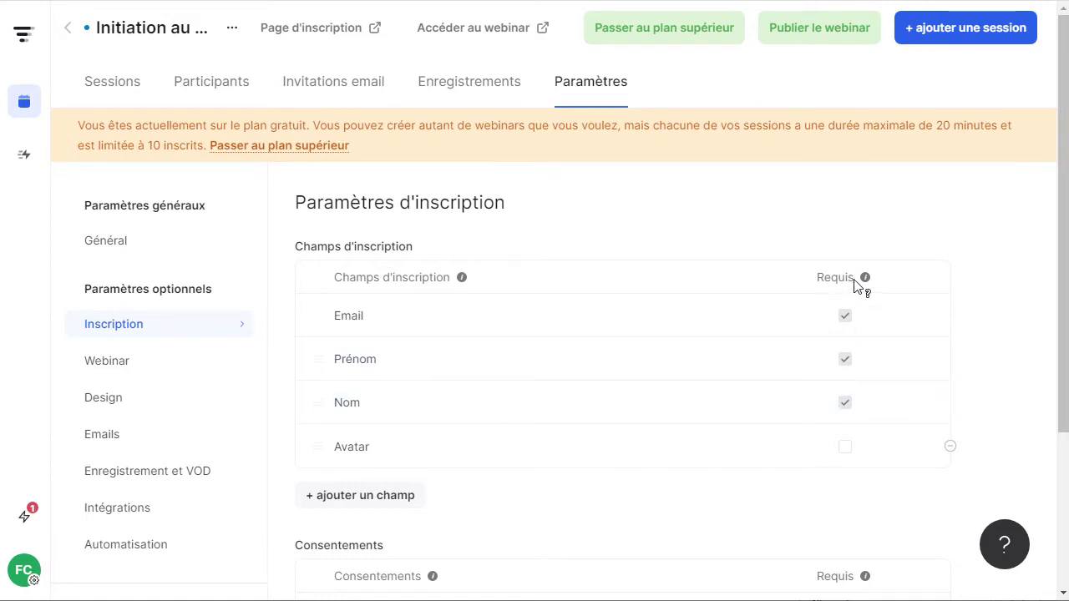
Add Numéro de téléphone and Site Web to the registration form, then start a custom field.
{"action": "left_click", "coordinate": [351, 497]}
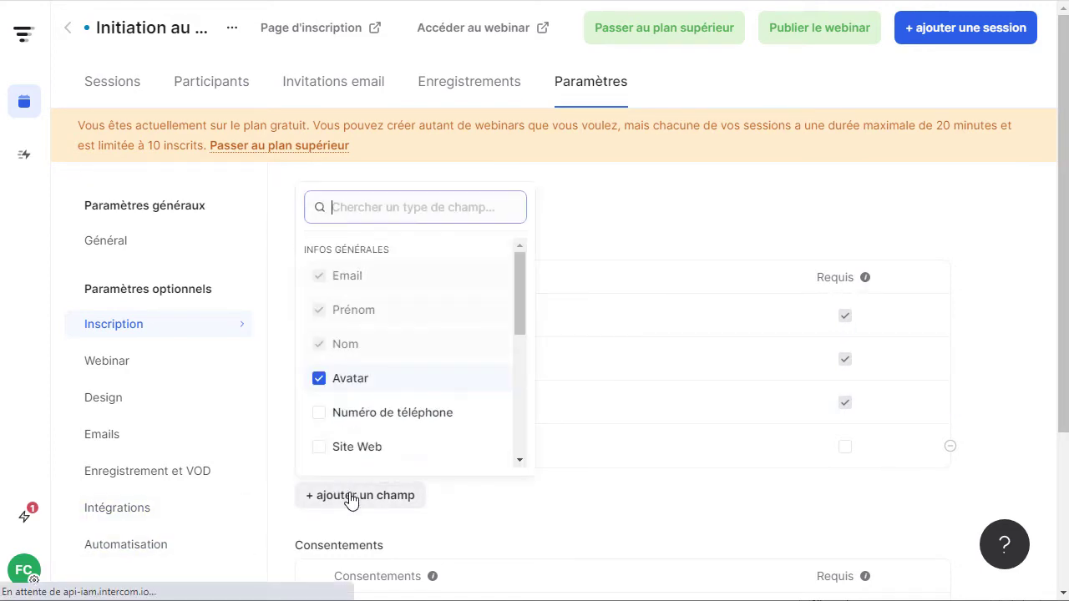
{"action": "left_click", "coordinate": [320, 413]}
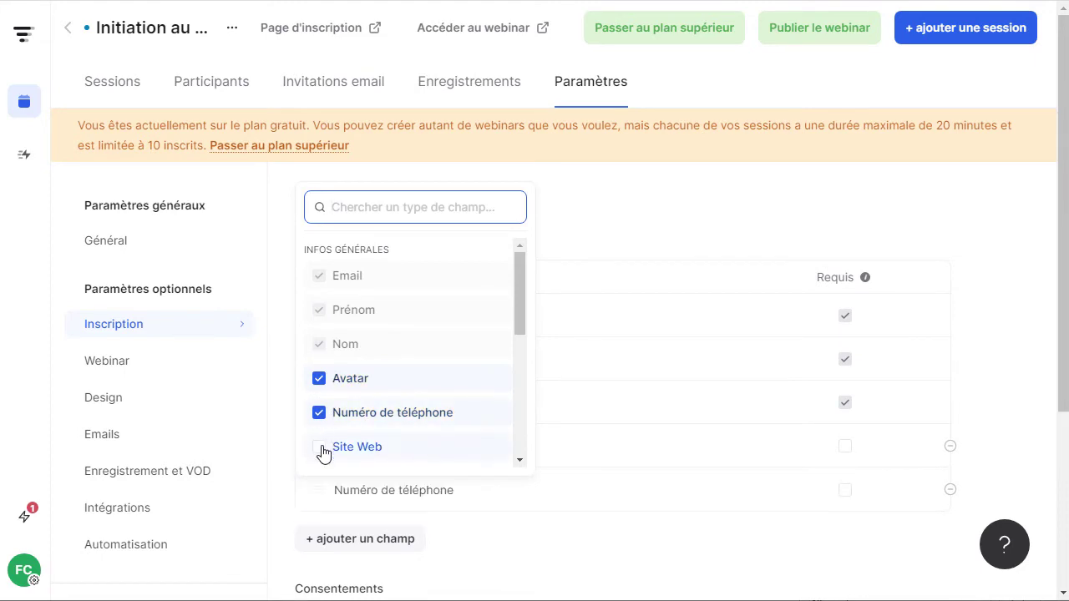
{"action": "left_click", "coordinate": [329, 449]}
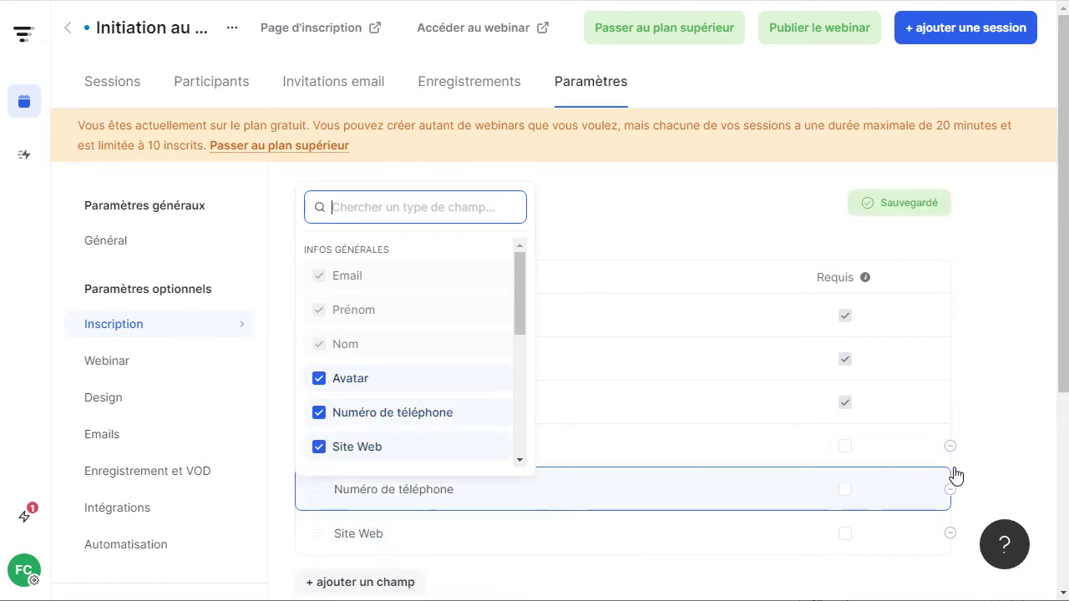
{"action": "left_click_drag", "start_coordinate": [520, 288], "coordinate": [518, 448]}
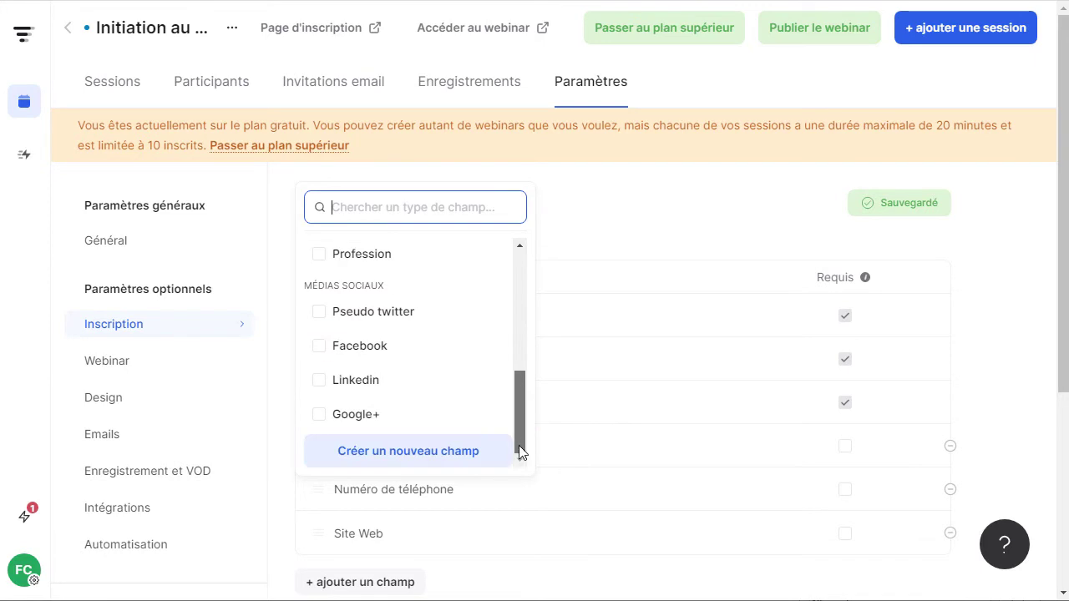
{"action": "left_click", "coordinate": [390, 453]}
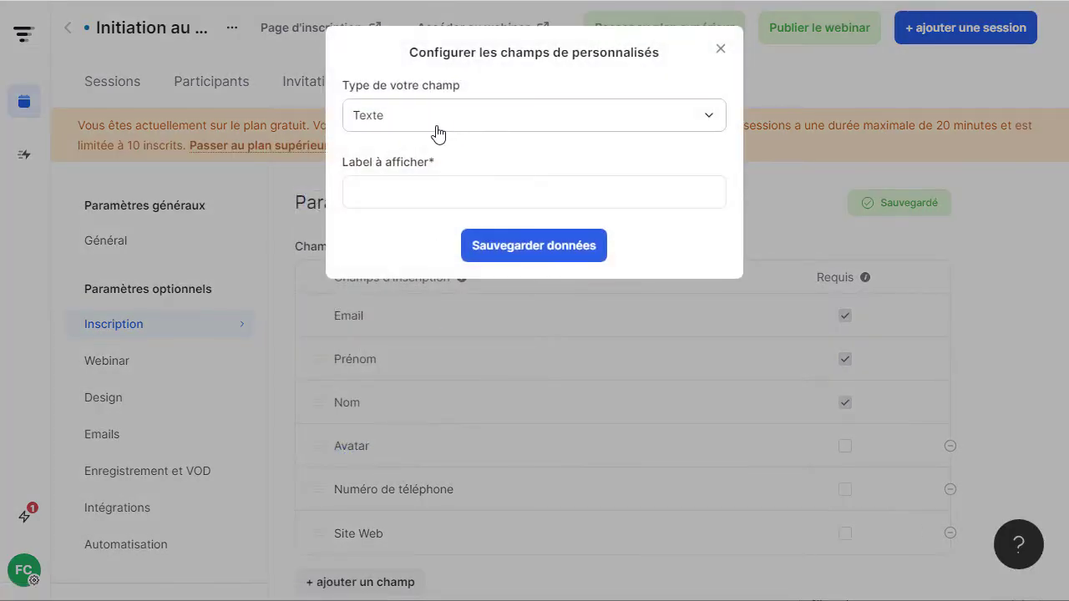
Make the new field Choix multiples with the label 'Avez vous déjà un site web'.
{"action": "left_click", "coordinate": [438, 135]}
{"action": "left_click", "coordinate": [435, 136]}
{"action": "left_click", "coordinate": [426, 138]}
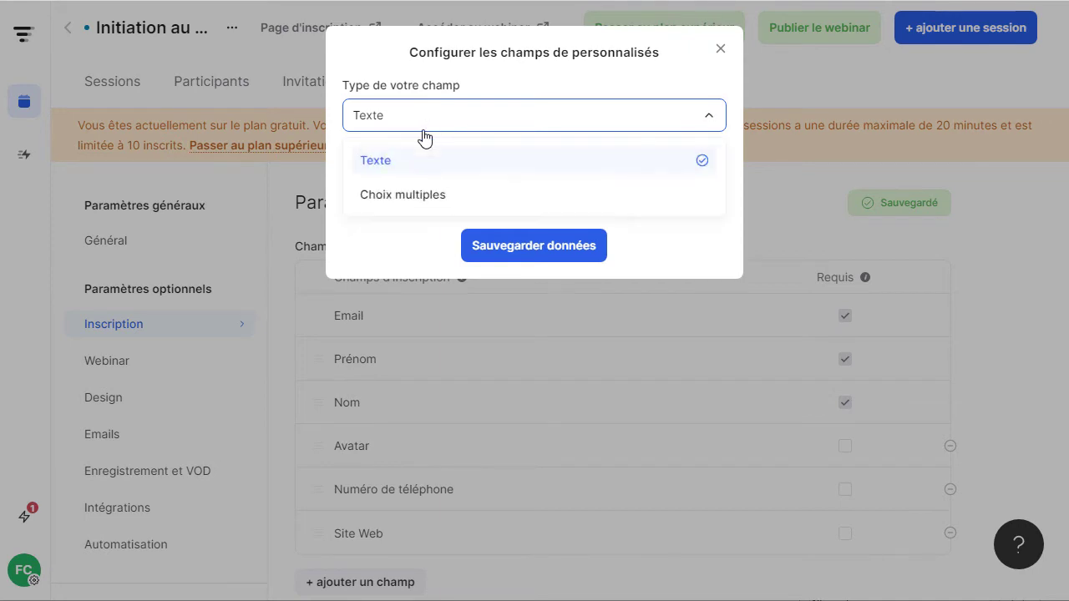
{"action": "left_click", "coordinate": [406, 207]}
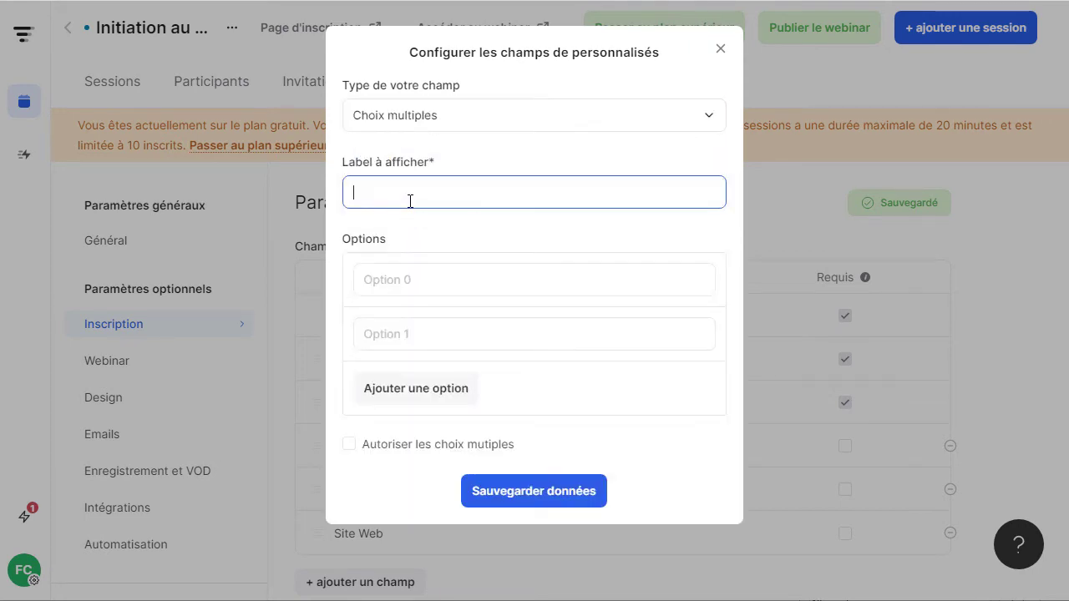
{"action": "type", "text": "Avez vous déjà un s"}
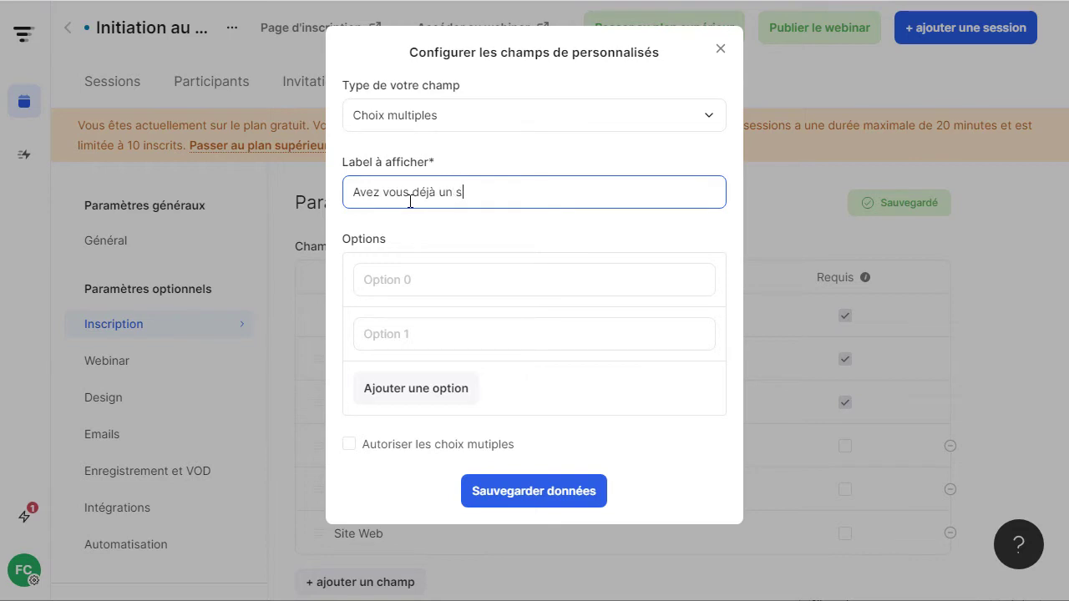
{"action": "type", "text": "ite web"}
Give the question answers Oui and Non, allow multiple choices, and save it.
{"action": "left_click", "coordinate": [413, 269]}
{"action": "type", "text": "Oui"}
{"action": "key", "text": "Tab"}
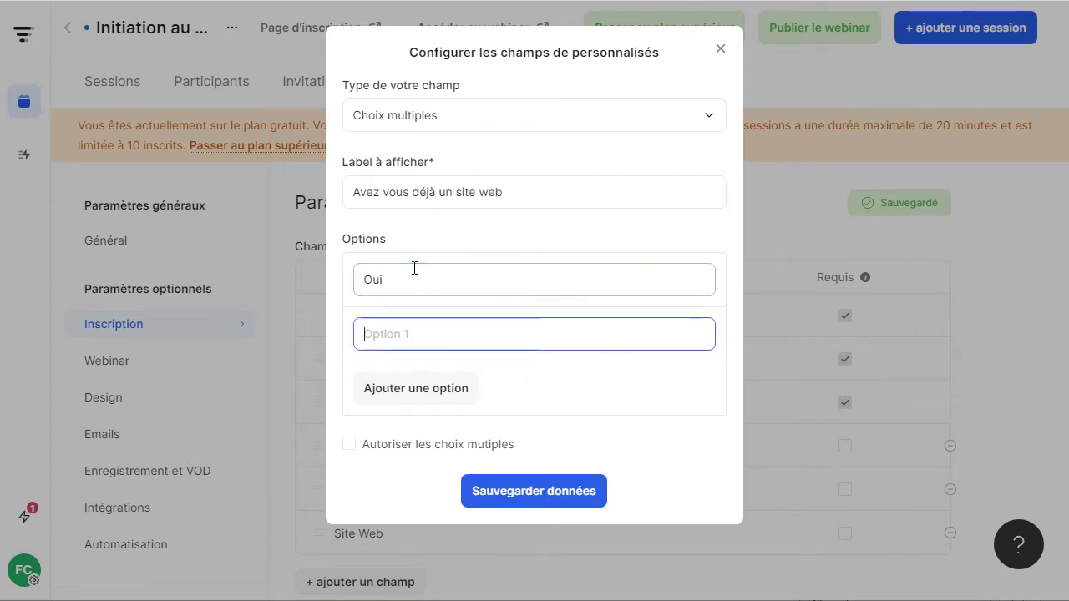
{"action": "type", "text": "Non"}
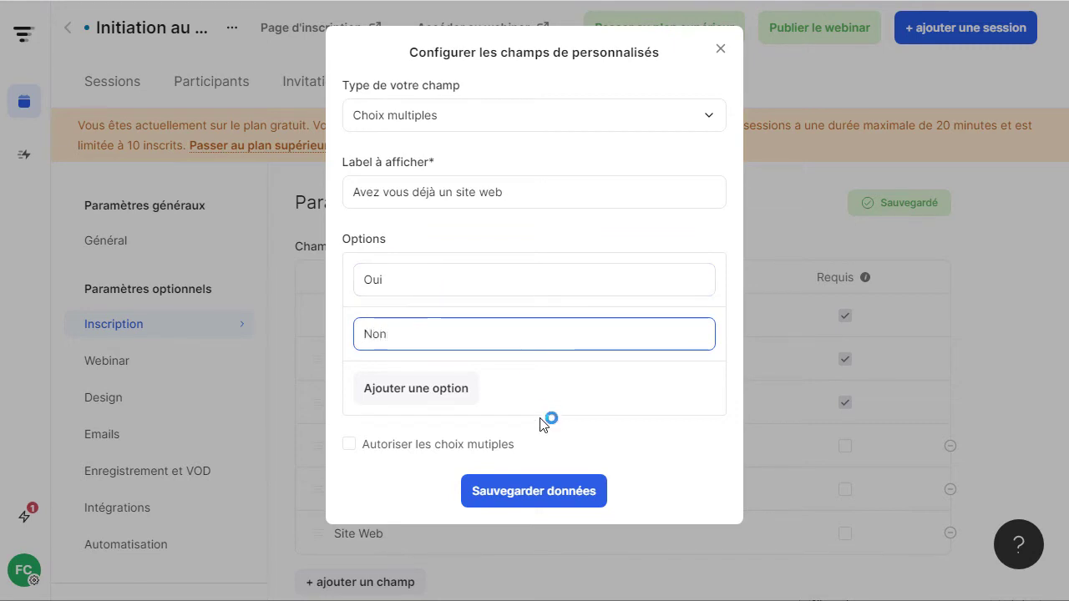
{"action": "left_click_drag", "start_coordinate": [367, 450], "coordinate": [361, 448]}
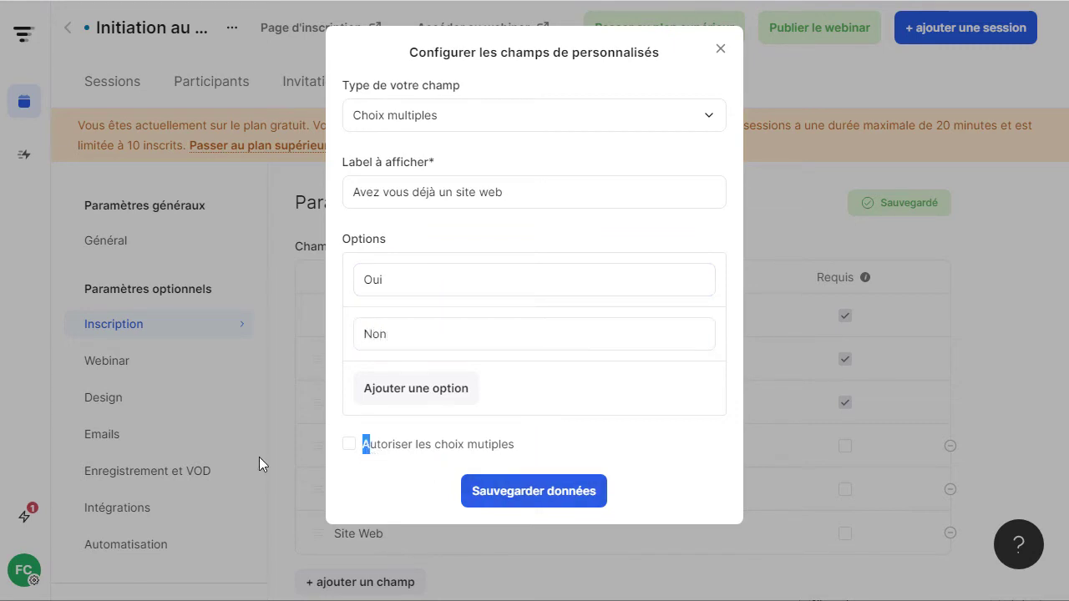
{"action": "left_click", "coordinate": [350, 446]}
{"action": "left_click", "coordinate": [538, 506]}
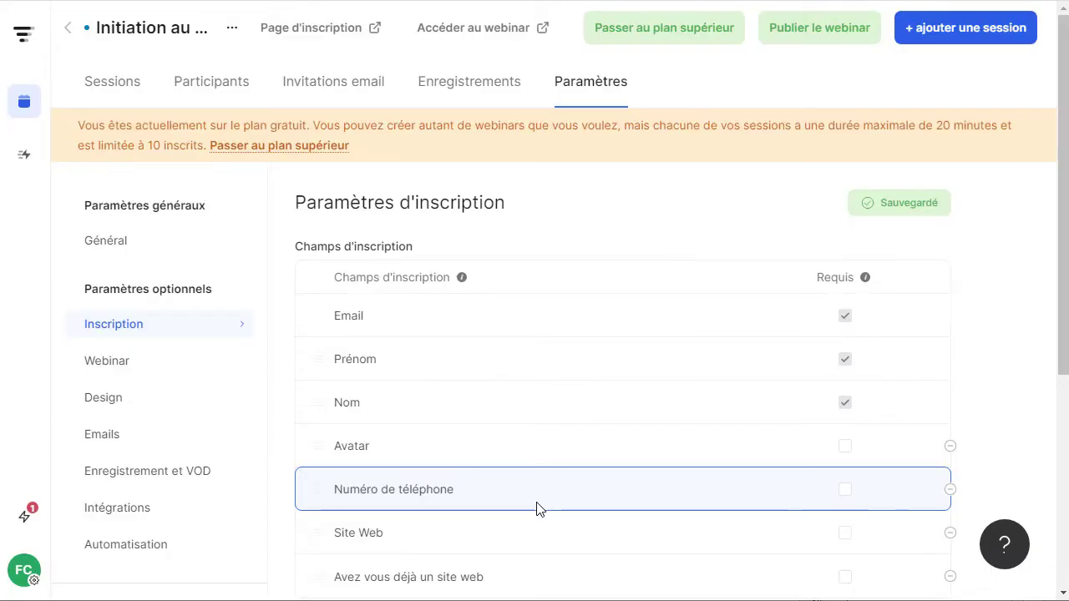
{"action": "scroll", "coordinate": [551, 501], "scroll_direction": "down", "scroll_amount": 3}
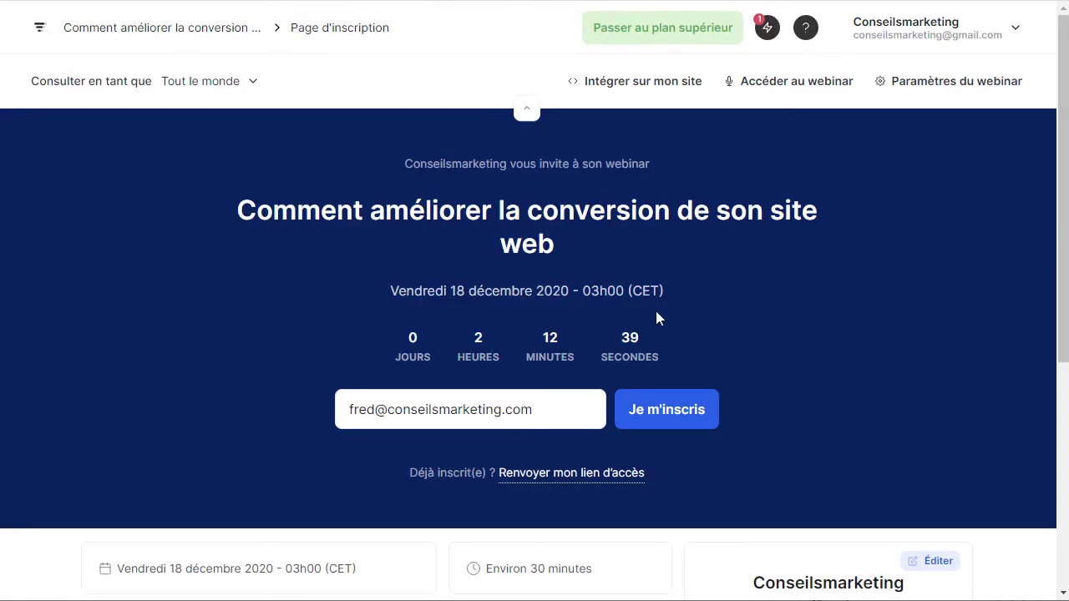
Submit a test registration with the pre-filled email and dismiss the 'Vous êtes déjà inscrit(e)' notice.
{"action": "left_click_drag", "start_coordinate": [575, 417], "coordinate": [293, 372]}
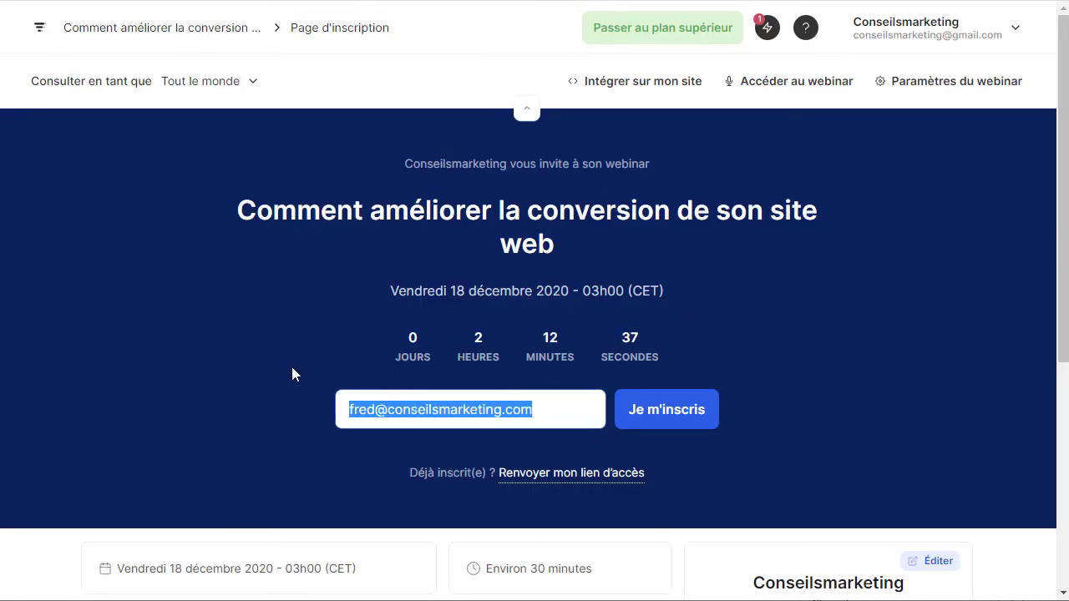
{"action": "left_click", "coordinate": [664, 418]}
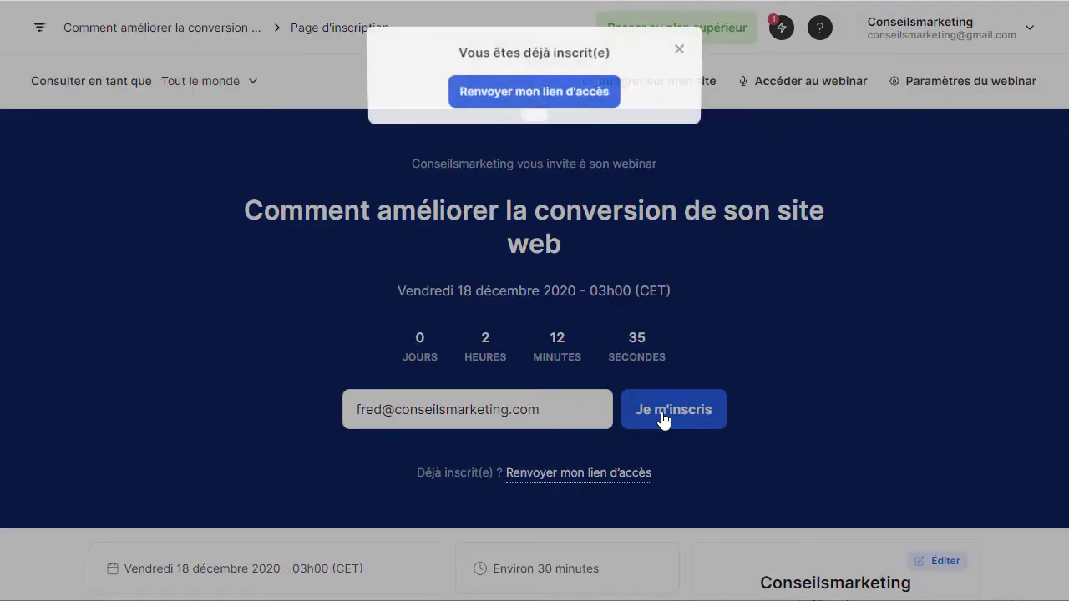
{"action": "left_click", "coordinate": [679, 49]}
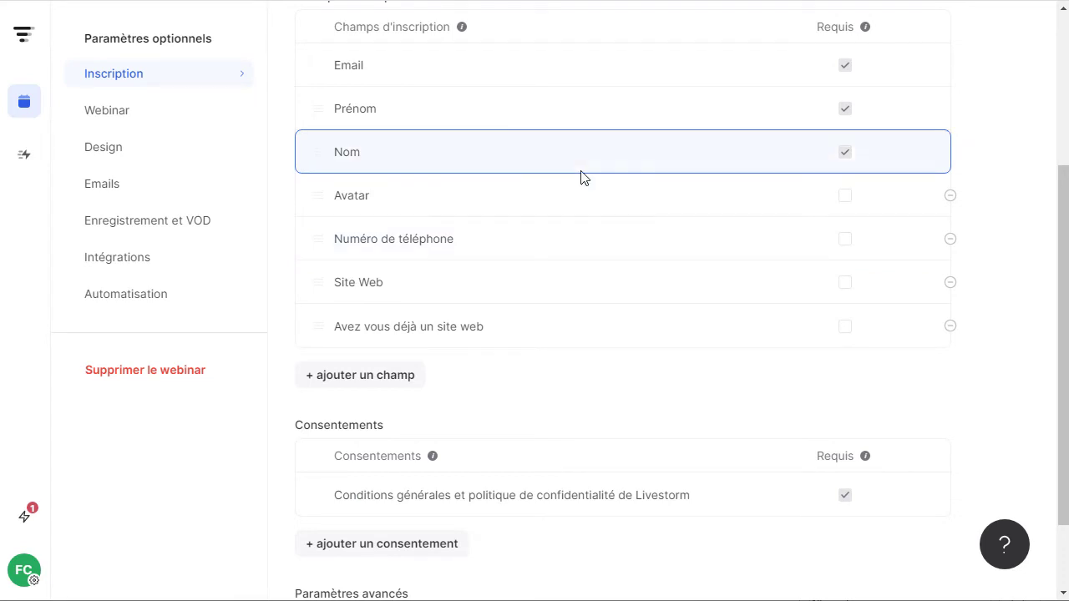
{"action": "scroll", "coordinate": [589, 238], "scroll_direction": "down", "scroll_amount": 1}
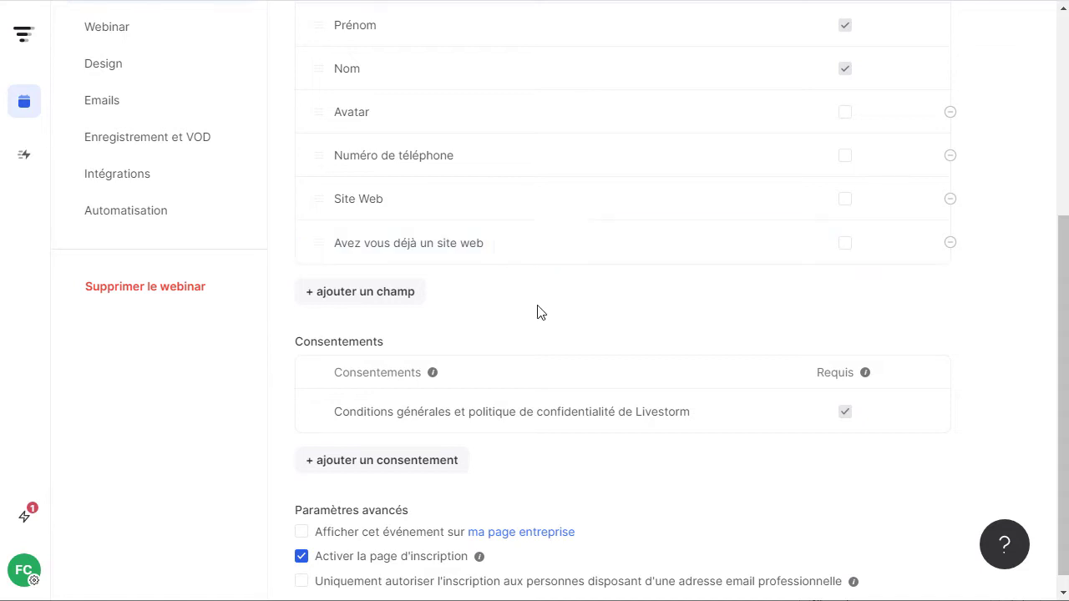
{"action": "scroll", "coordinate": [537, 318], "scroll_direction": "down", "scroll_amount": 1}
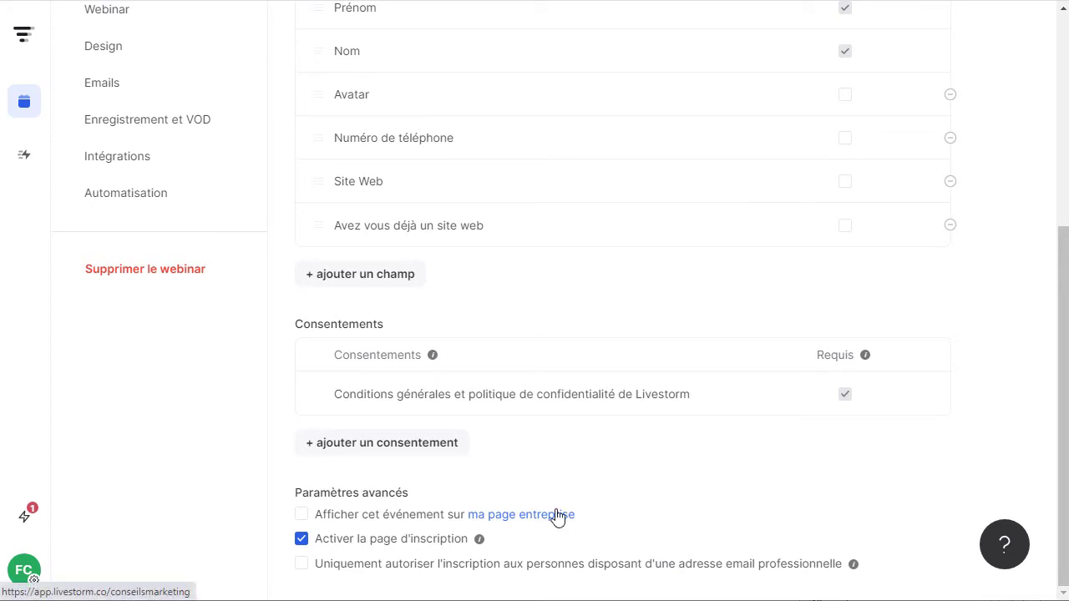
{"action": "left_click", "coordinate": [302, 566]}
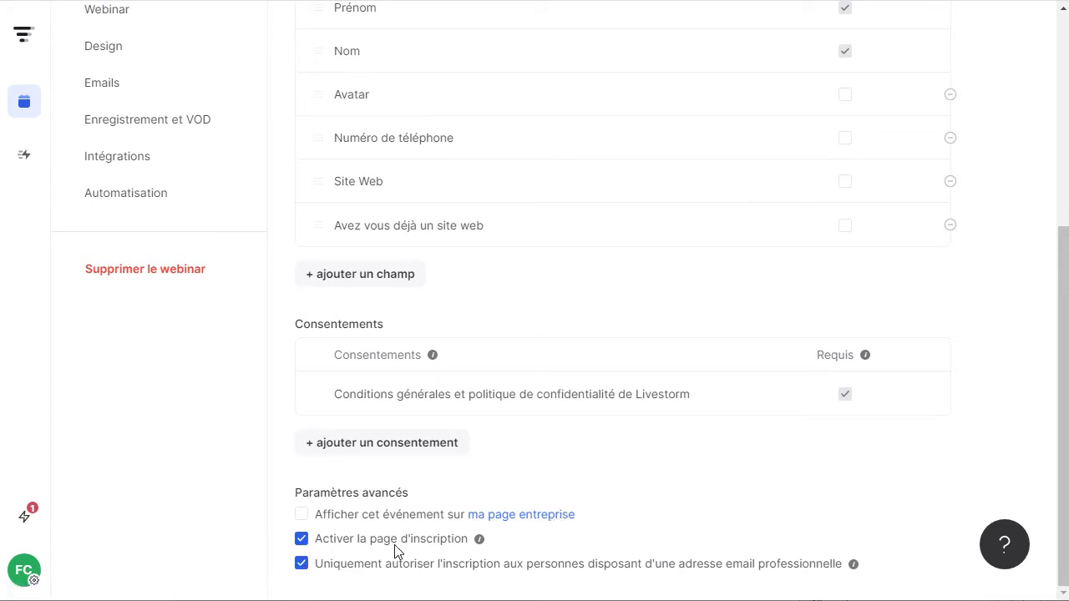
{"action": "left_click", "coordinate": [301, 563]}
{"action": "scroll", "coordinate": [398, 372], "scroll_direction": "up", "scroll_amount": 5}
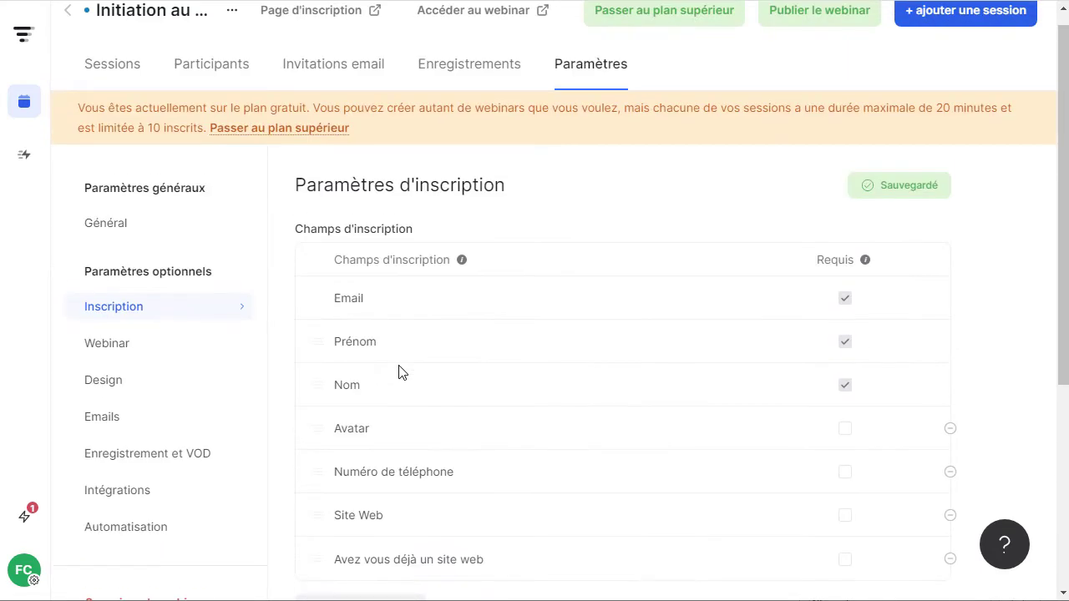
In the Webinar room settings, keep 'Activer l'onglet Chat' enabled and show the Chat tab in the preview.
{"action": "left_click", "coordinate": [106, 342]}
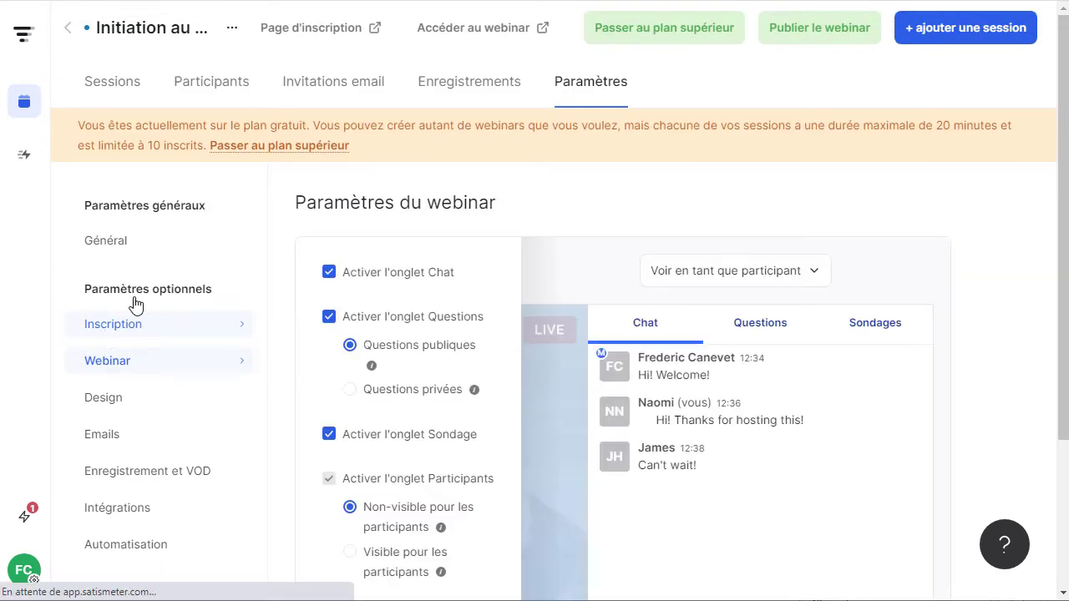
{"action": "scroll", "coordinate": [316, 150], "scroll_direction": "down", "scroll_amount": 2}
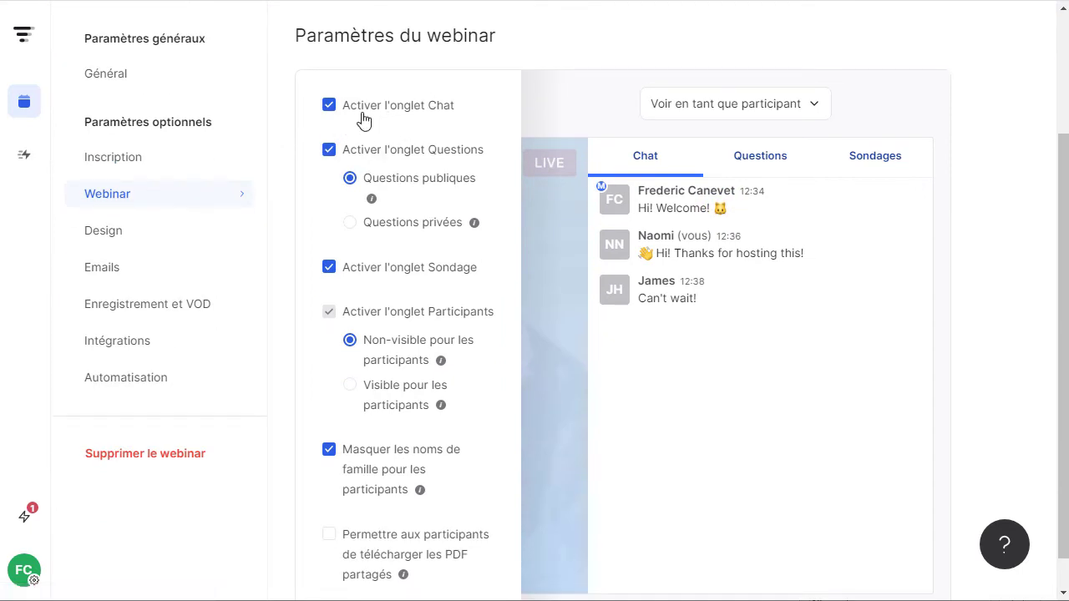
{"action": "left_click", "coordinate": [329, 109]}
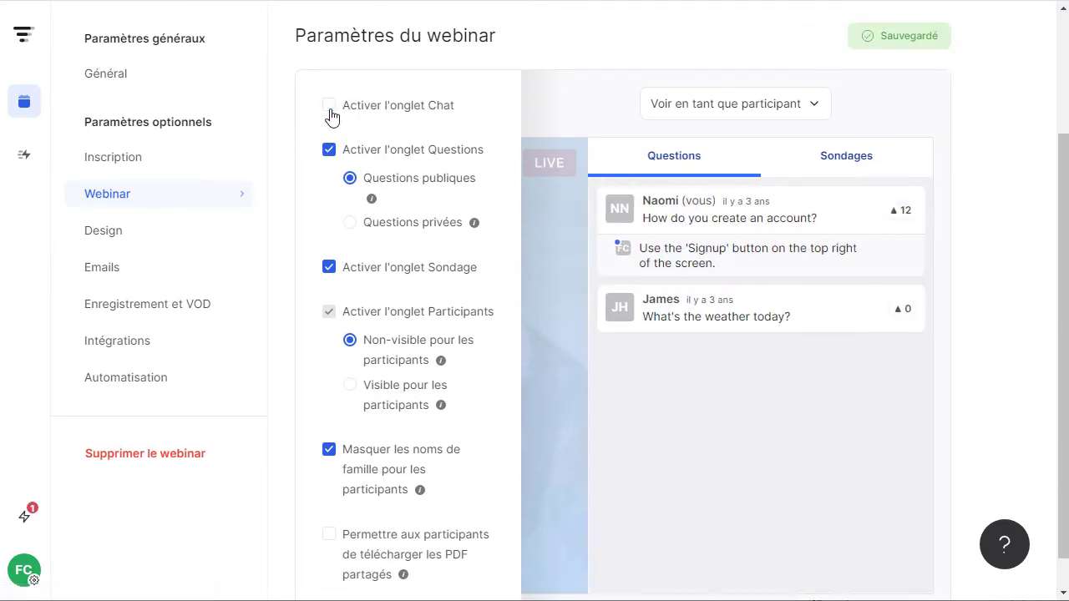
{"action": "left_click", "coordinate": [329, 107]}
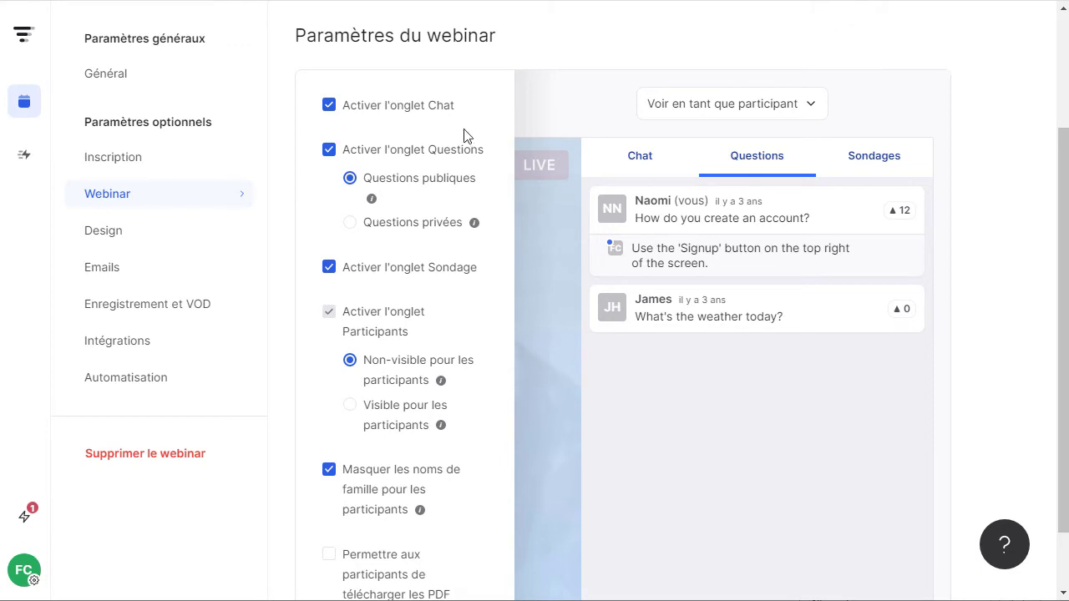
{"action": "left_click", "coordinate": [617, 159]}
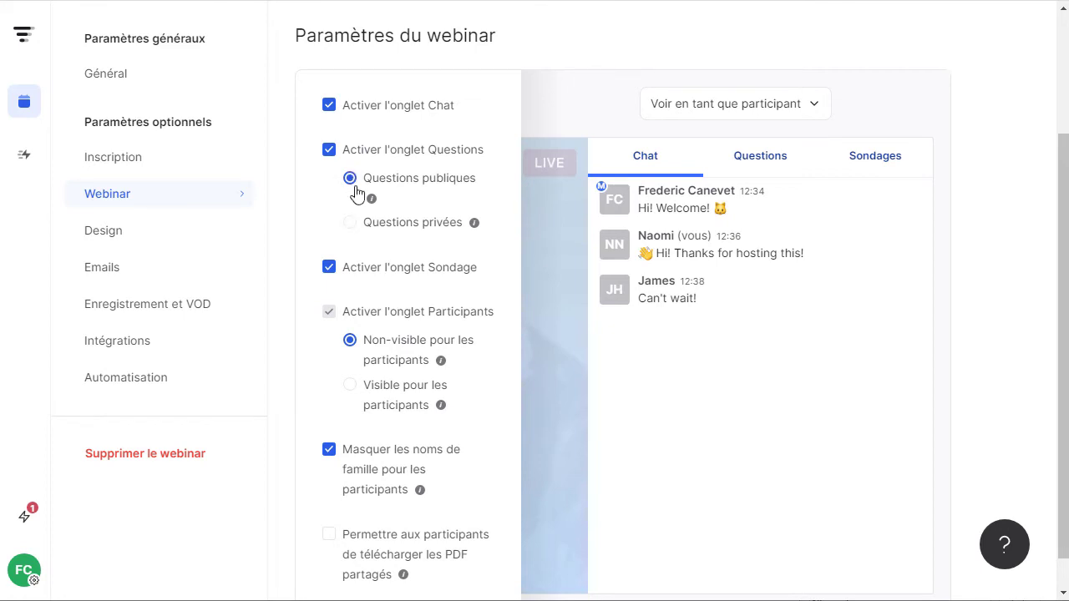
Keep audience questions public after trying private, and preview the Questions tab.
{"action": "left_click", "coordinate": [352, 224]}
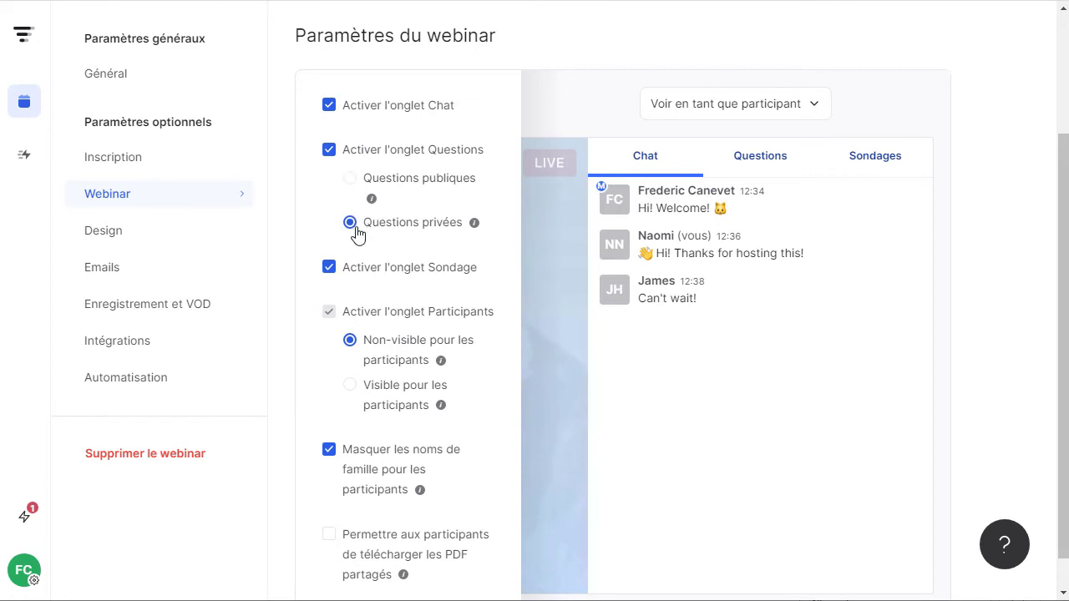
{"action": "left_click", "coordinate": [351, 185]}
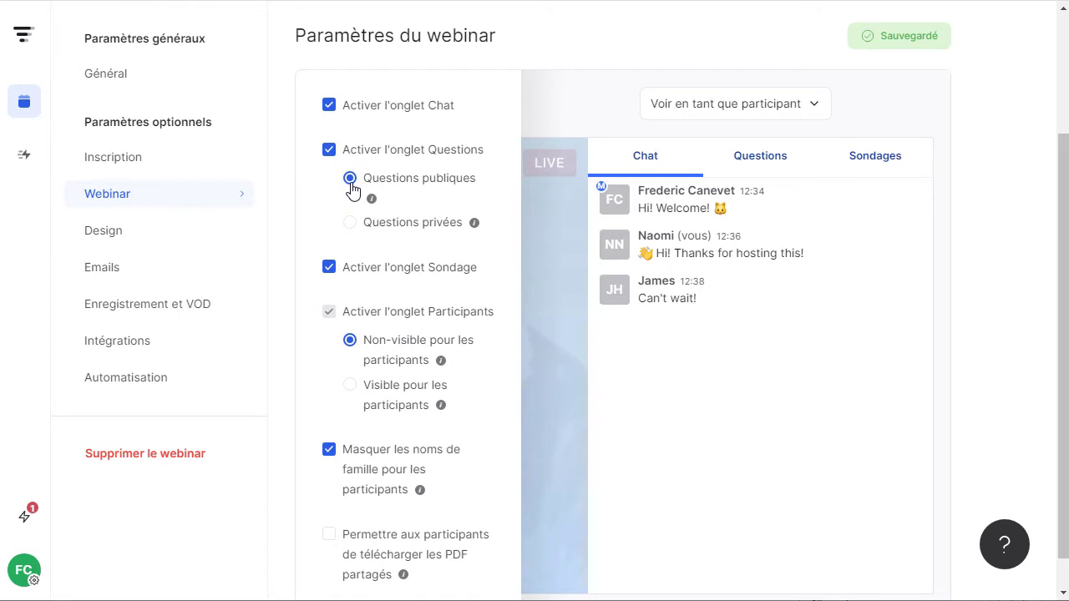
{"action": "left_click", "coordinate": [760, 157]}
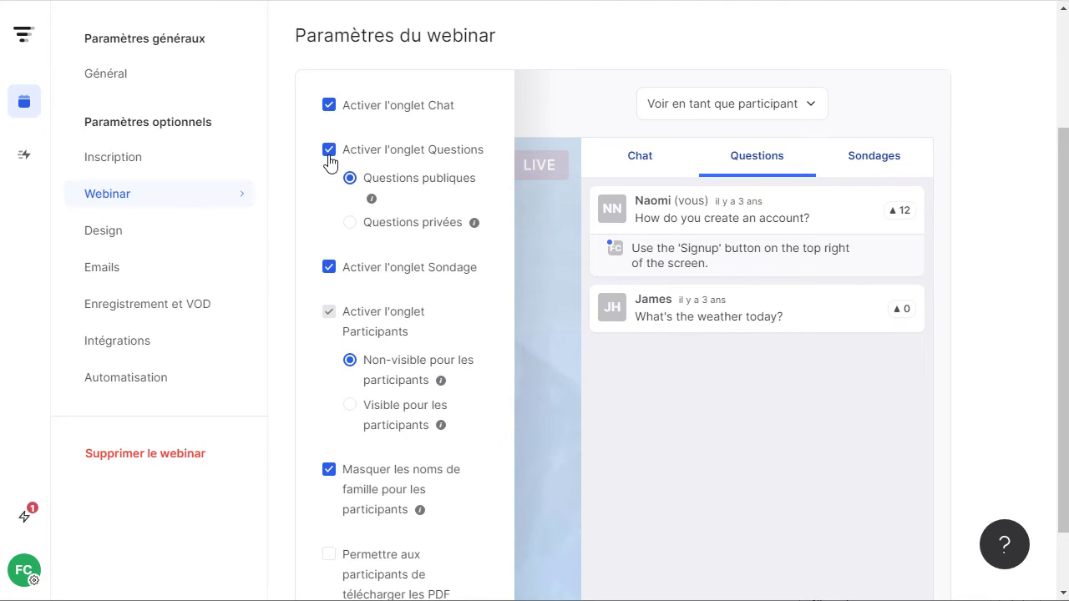
Uncheck 'Activer l'onglet Questions' so only Chat and Sondages remain.
{"action": "left_click", "coordinate": [329, 150]}
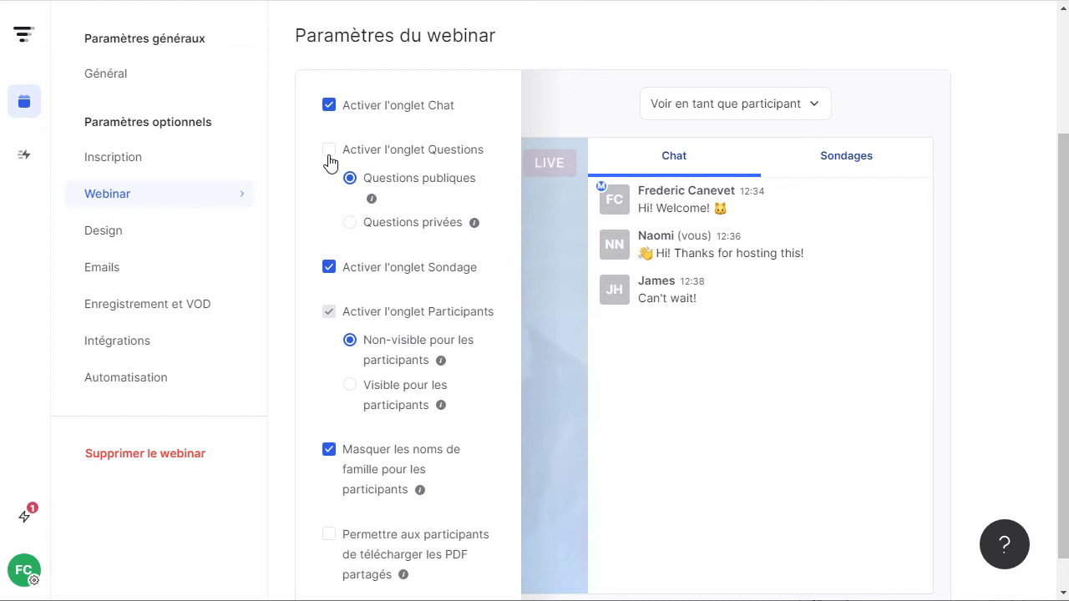
{"action": "left_click", "coordinate": [329, 156]}
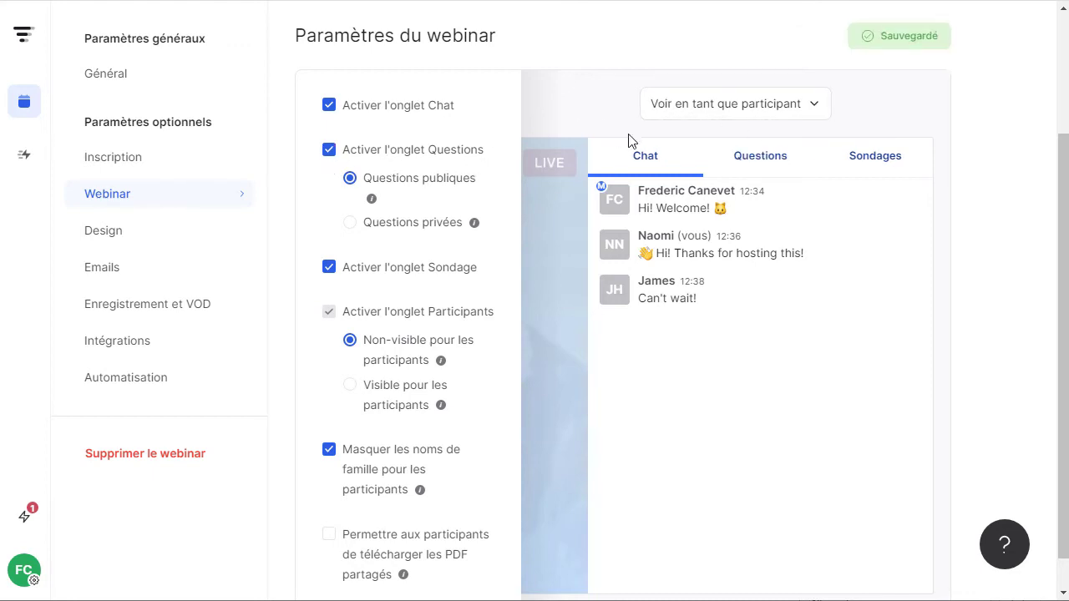
{"action": "left_click", "coordinate": [328, 152]}
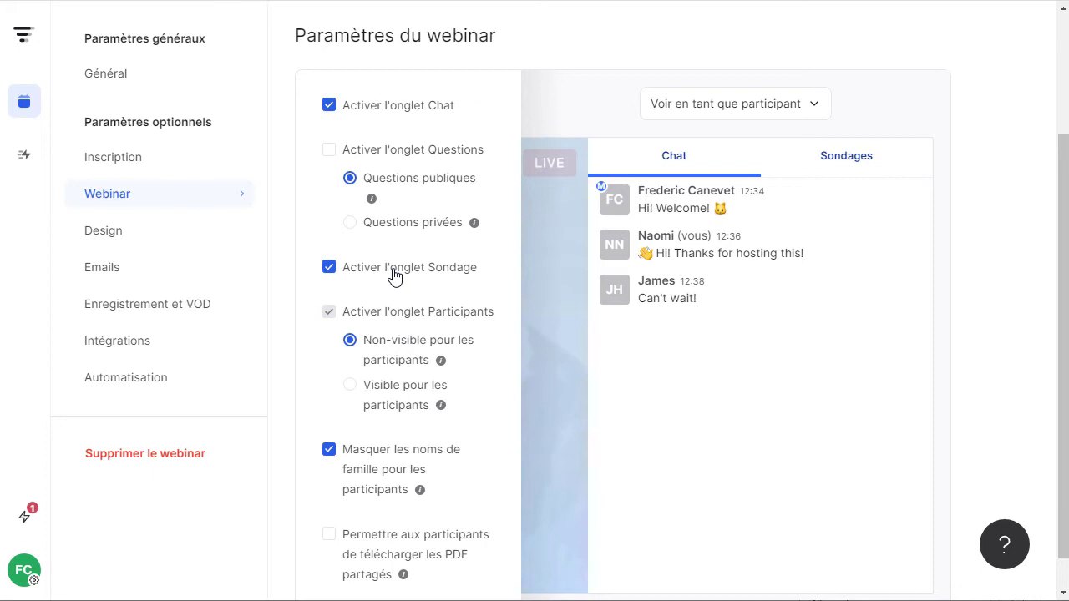
{"action": "scroll", "coordinate": [393, 277], "scroll_direction": "down", "scroll_amount": 1}
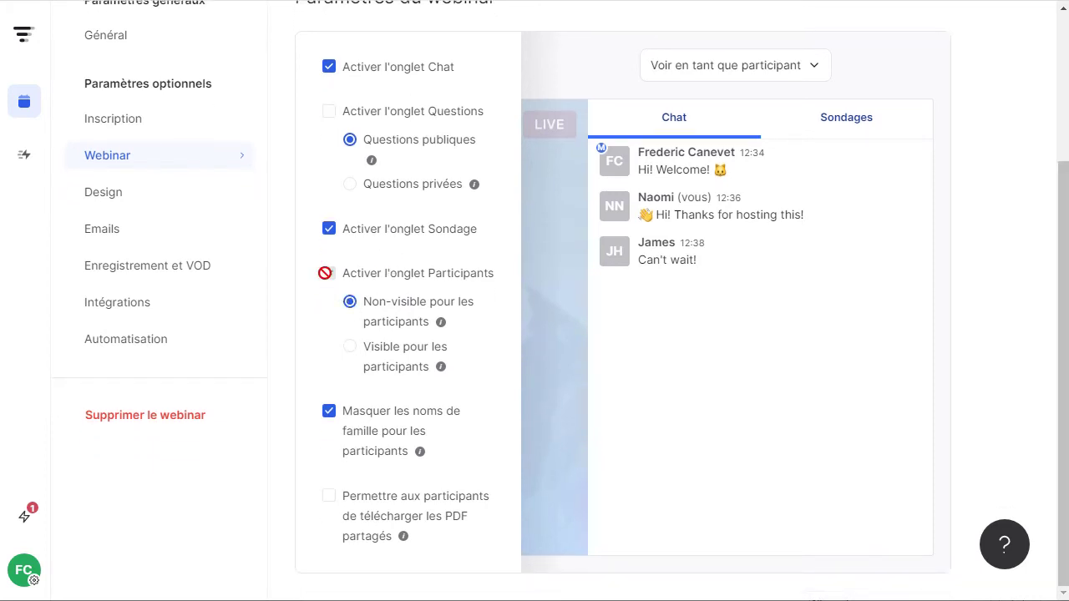
{"action": "left_click", "coordinate": [351, 347]}
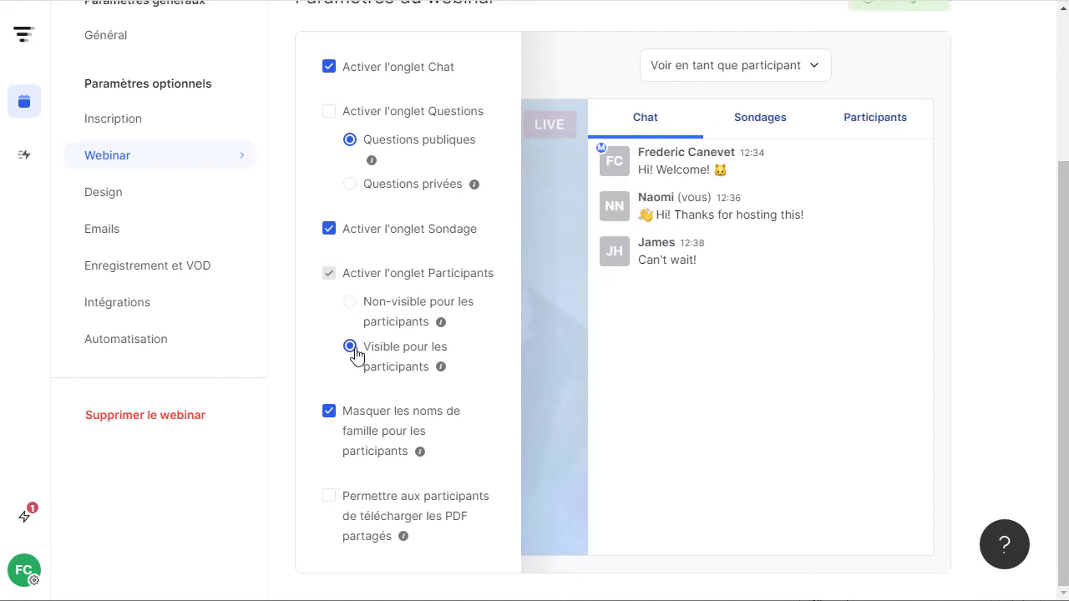
{"action": "left_click", "coordinate": [890, 132]}
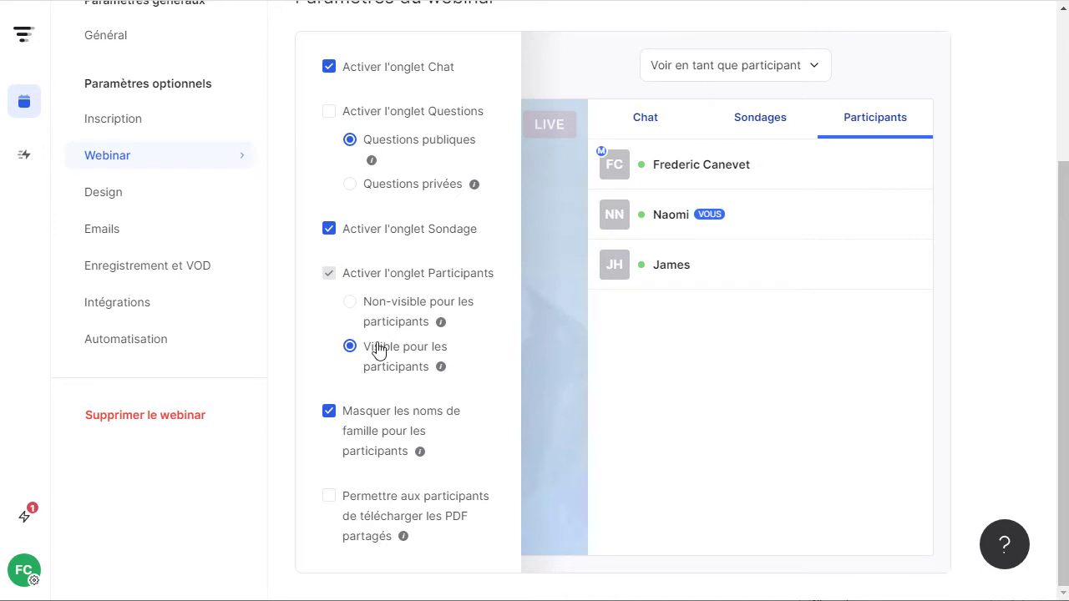
{"action": "left_click", "coordinate": [350, 305]}
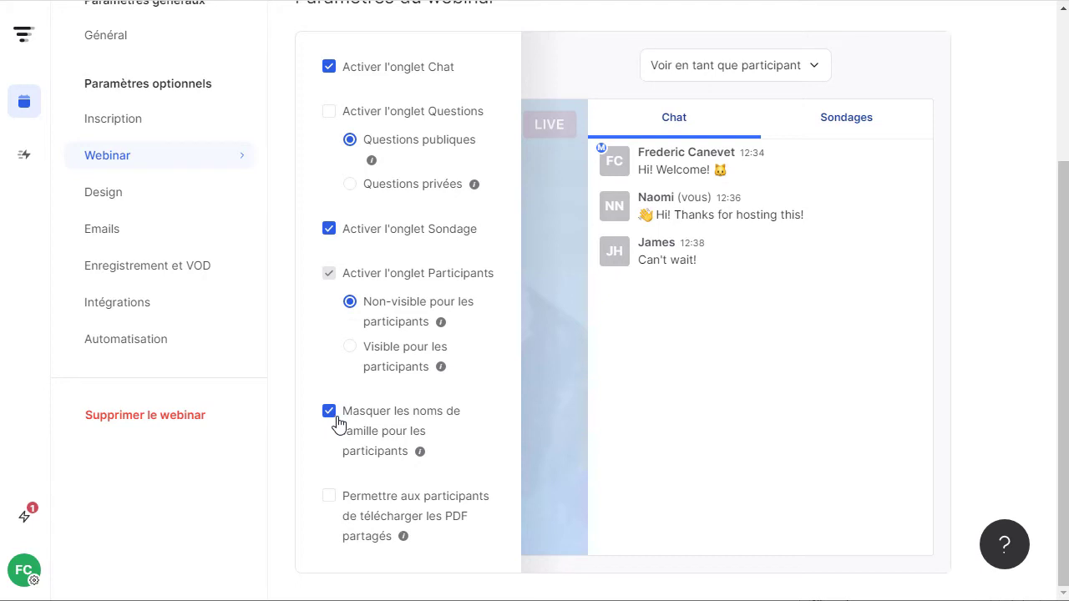
{"action": "left_click", "coordinate": [349, 346]}
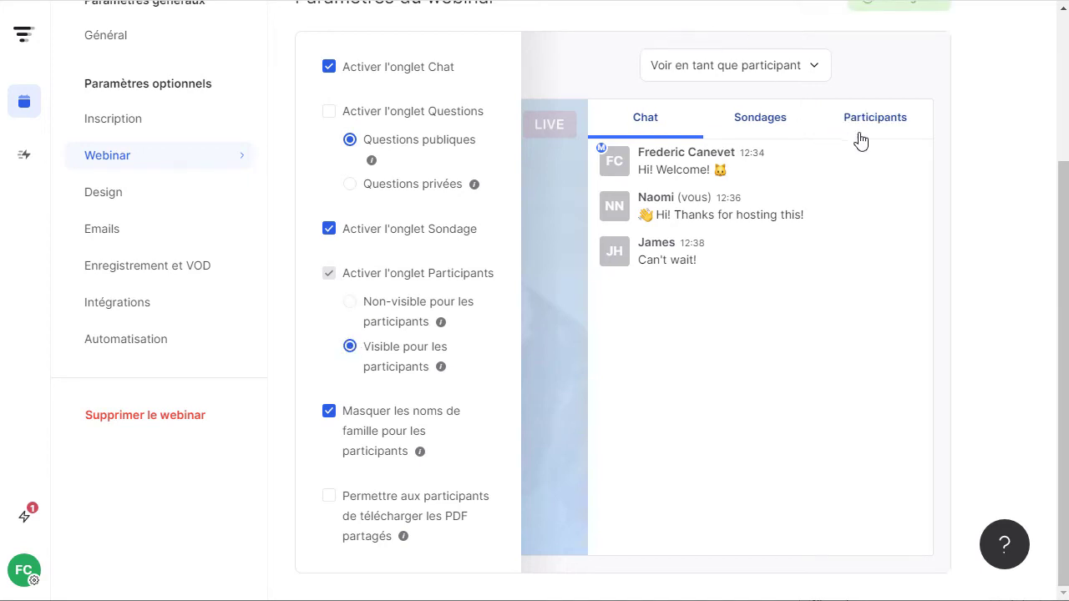
{"action": "left_click", "coordinate": [871, 126]}
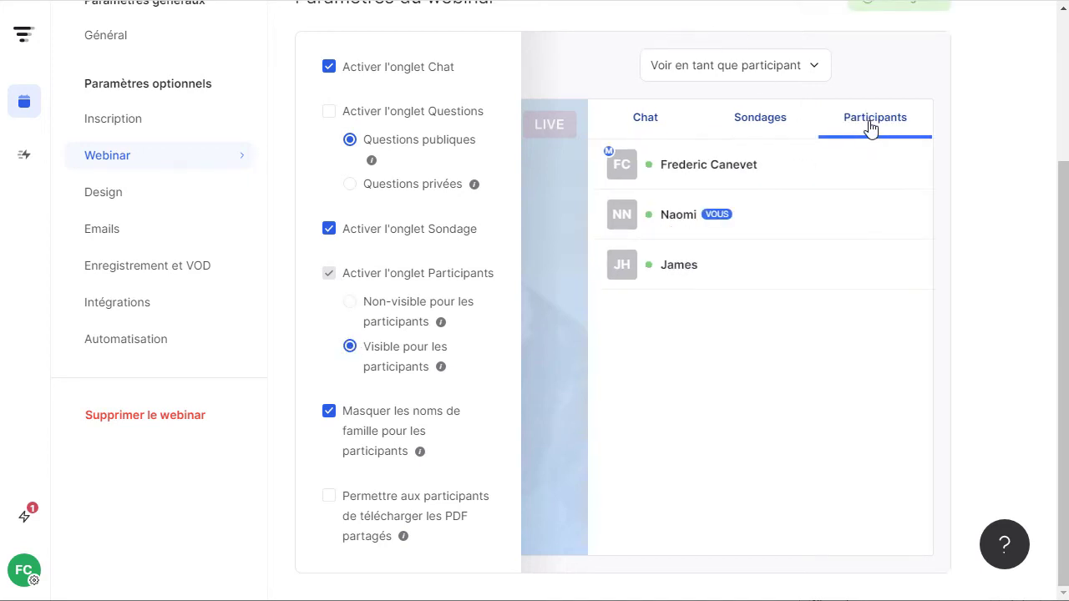
{"action": "left_click", "coordinate": [328, 421]}
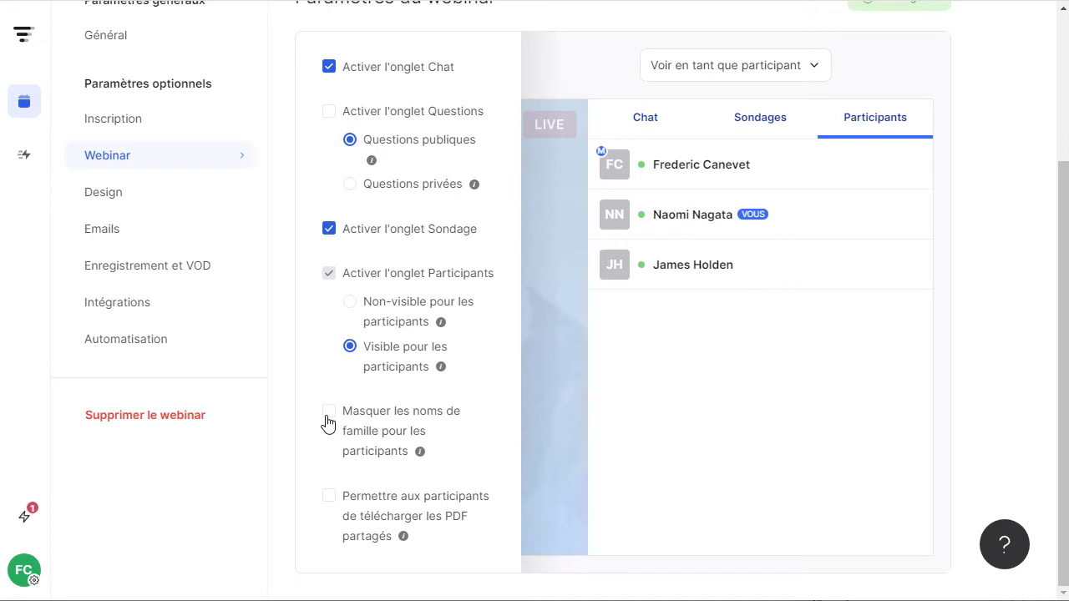
{"action": "left_click", "coordinate": [327, 423]}
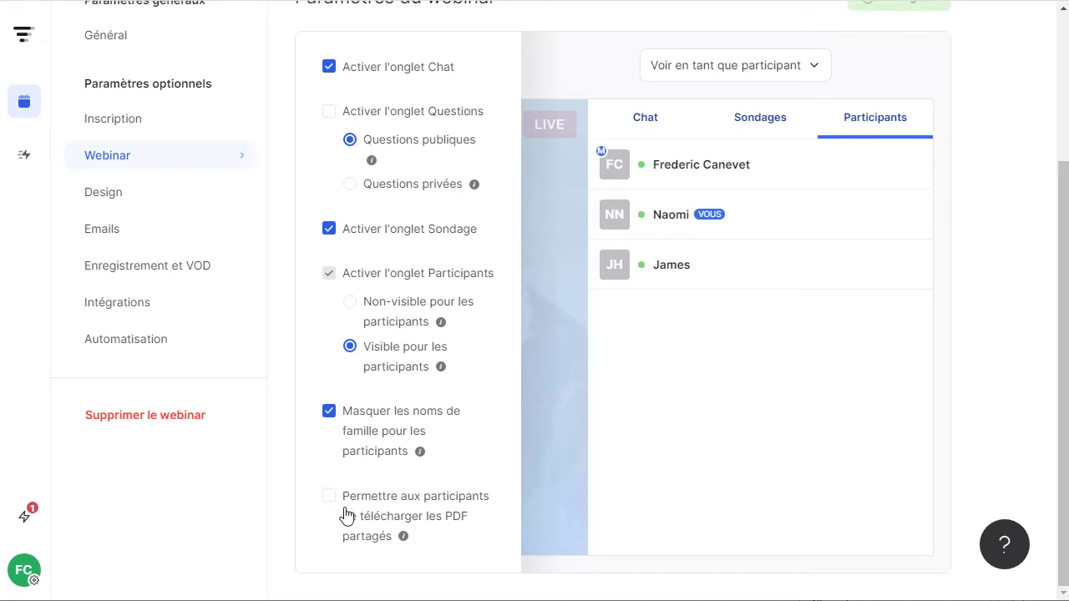
{"action": "left_click", "coordinate": [351, 303]}
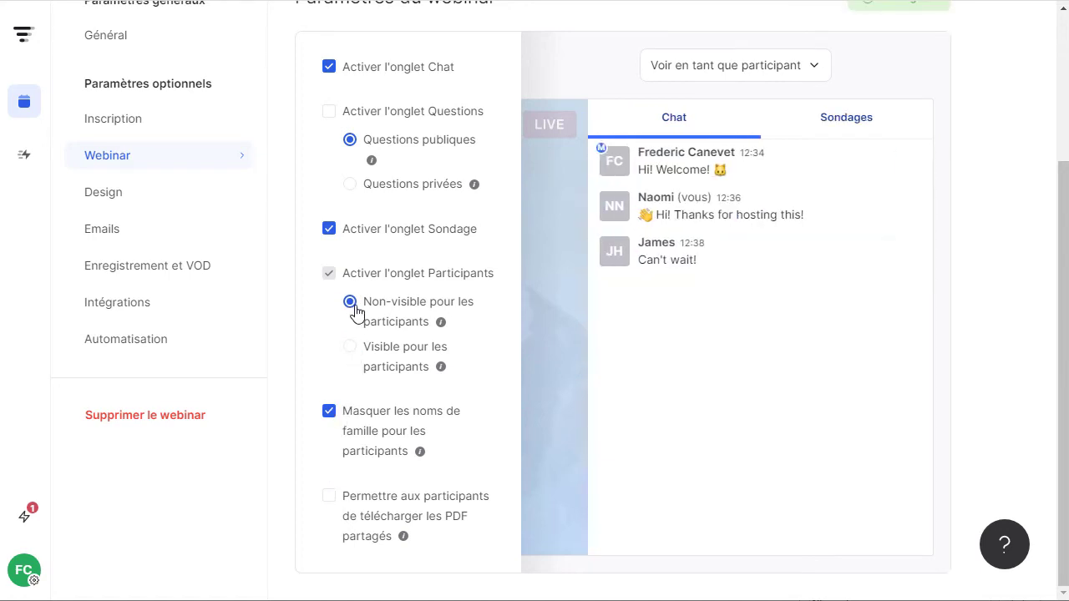
{"action": "left_click", "coordinate": [330, 420]}
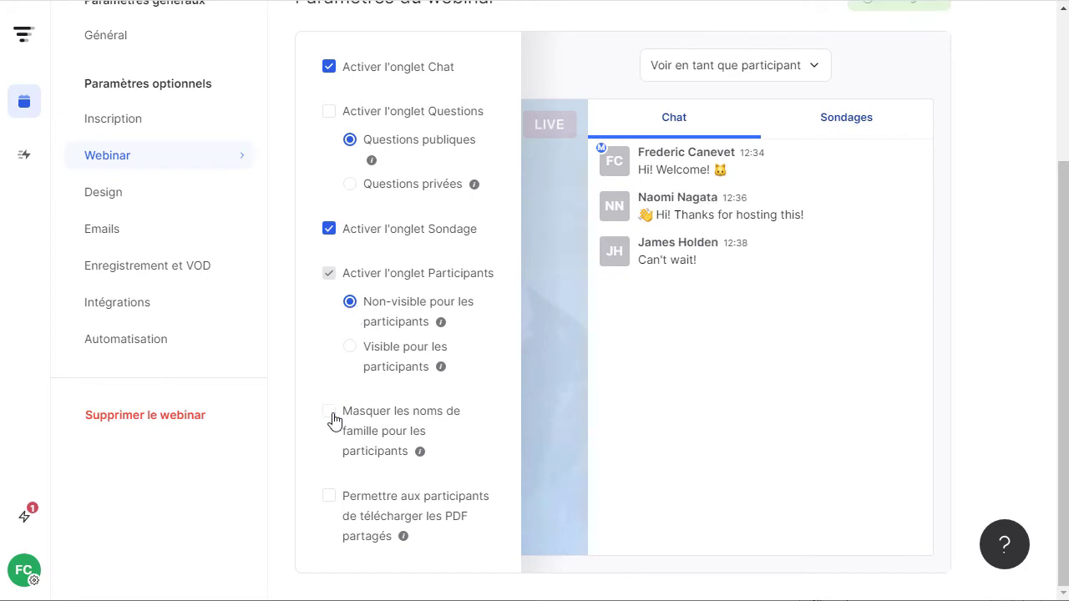
{"action": "left_click", "coordinate": [330, 420]}
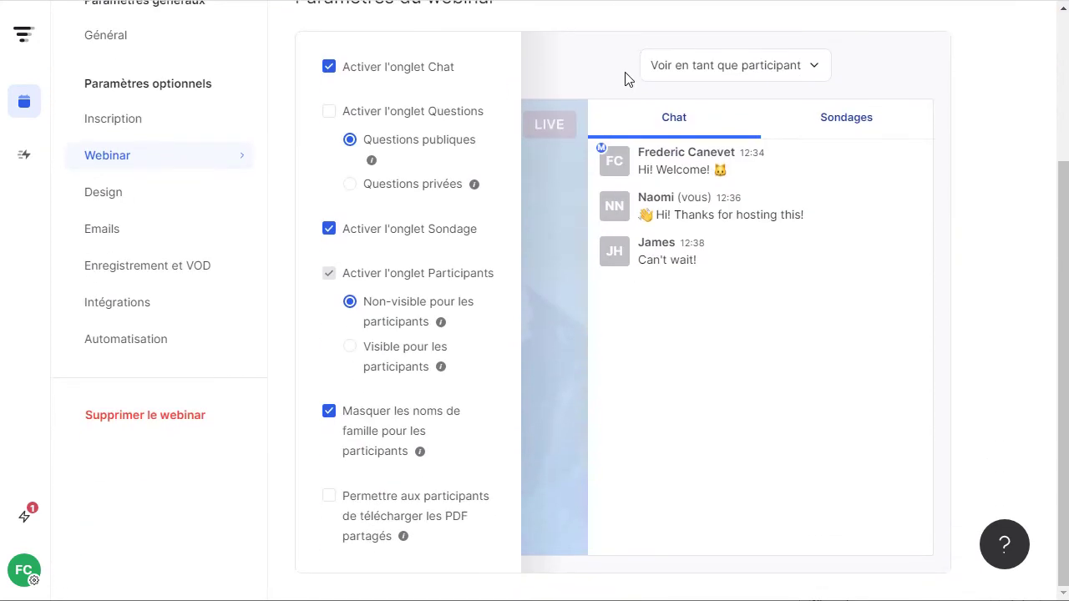
Preview the room as a team member and inspect the chat message and draft poll options.
{"action": "left_click", "coordinate": [700, 65]}
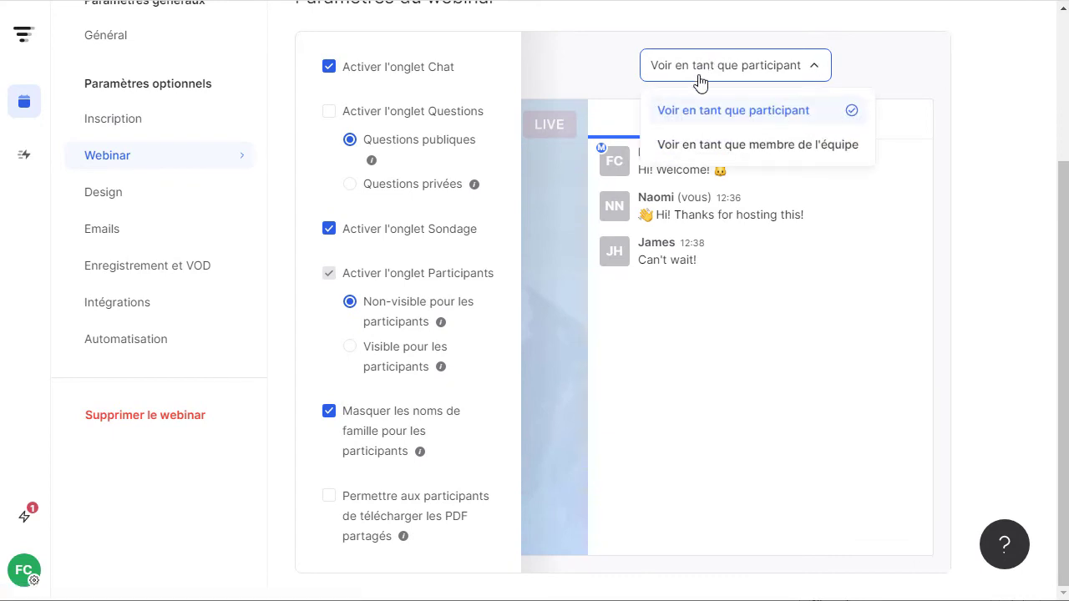
{"action": "left_click", "coordinate": [680, 147]}
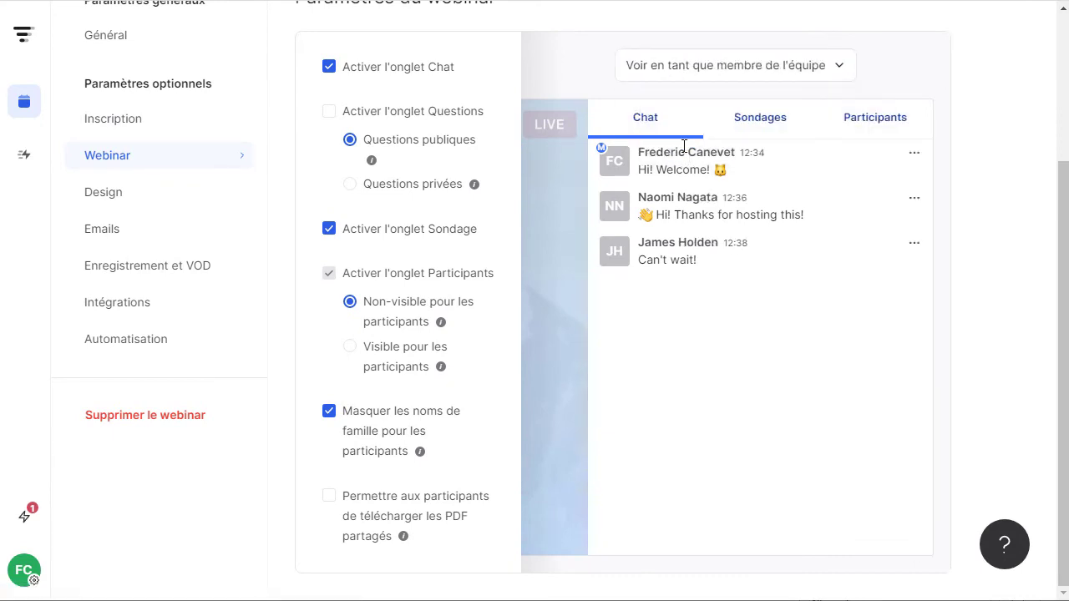
{"action": "left_click", "coordinate": [914, 155]}
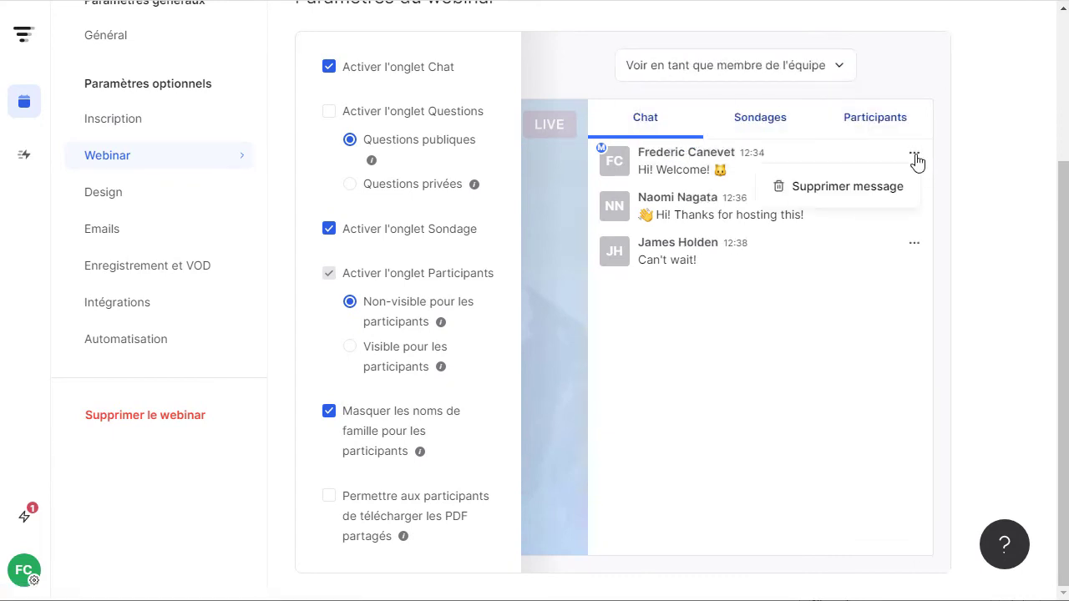
{"action": "left_click", "coordinate": [909, 254]}
{"action": "left_click", "coordinate": [772, 117]}
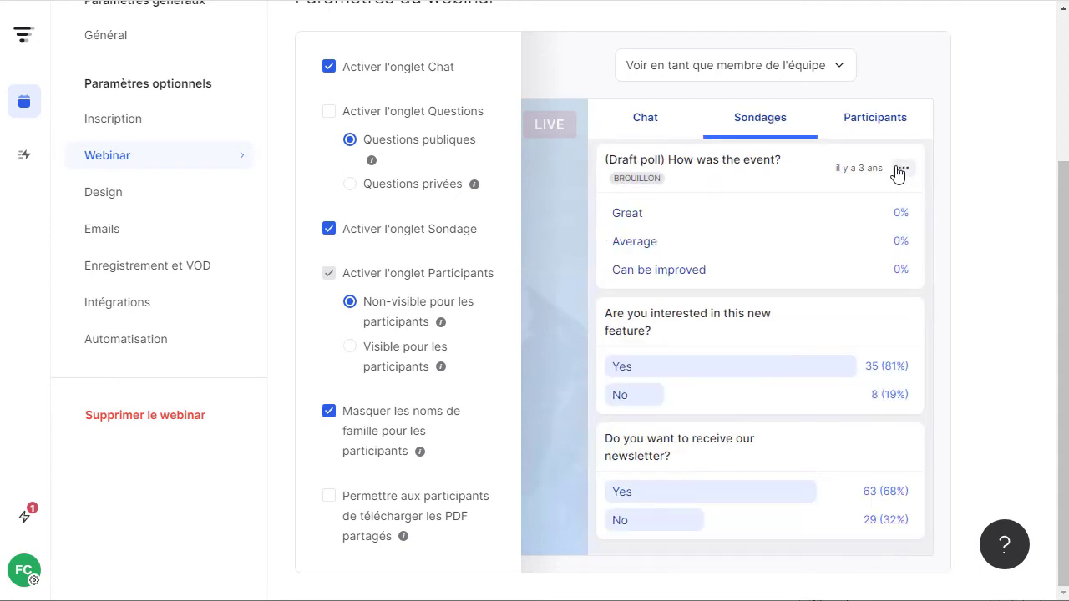
{"action": "left_click", "coordinate": [900, 170]}
{"action": "left_click", "coordinate": [899, 170]}
{"action": "left_click", "coordinate": [900, 169]}
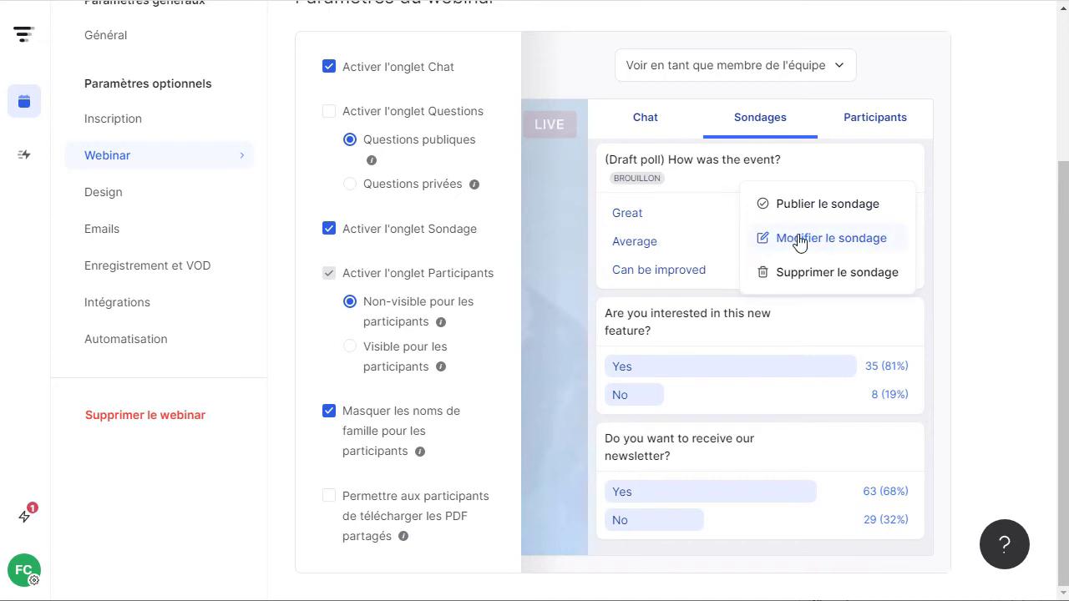
{"action": "left_click", "coordinate": [547, 246]}
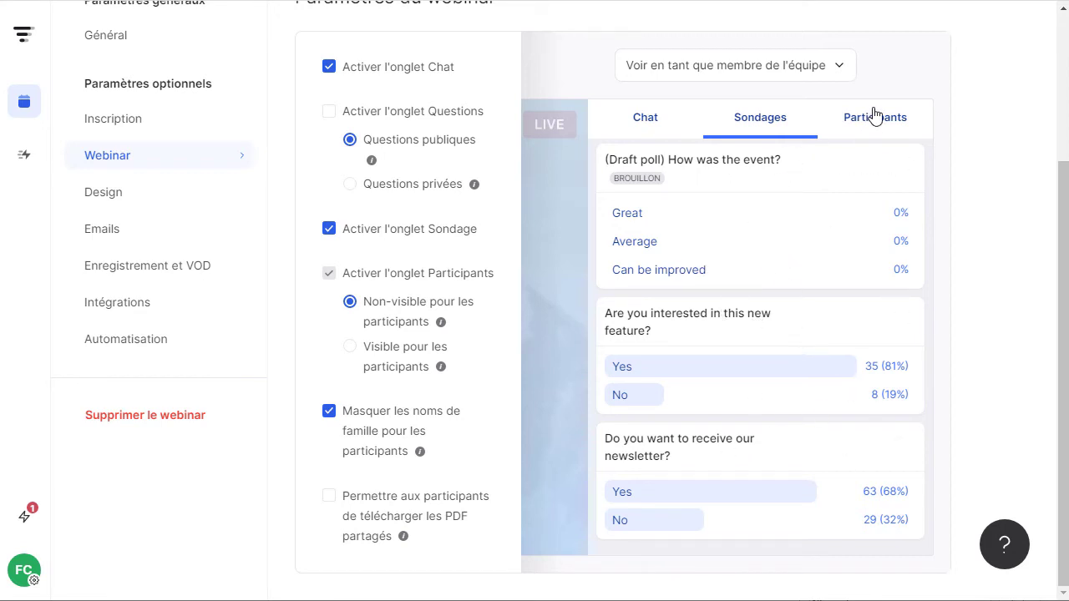
Vote Yes on the new feature poll as a participant, then return to the team-member preview.
{"action": "left_click", "coordinate": [789, 71]}
{"action": "left_click", "coordinate": [754, 109]}
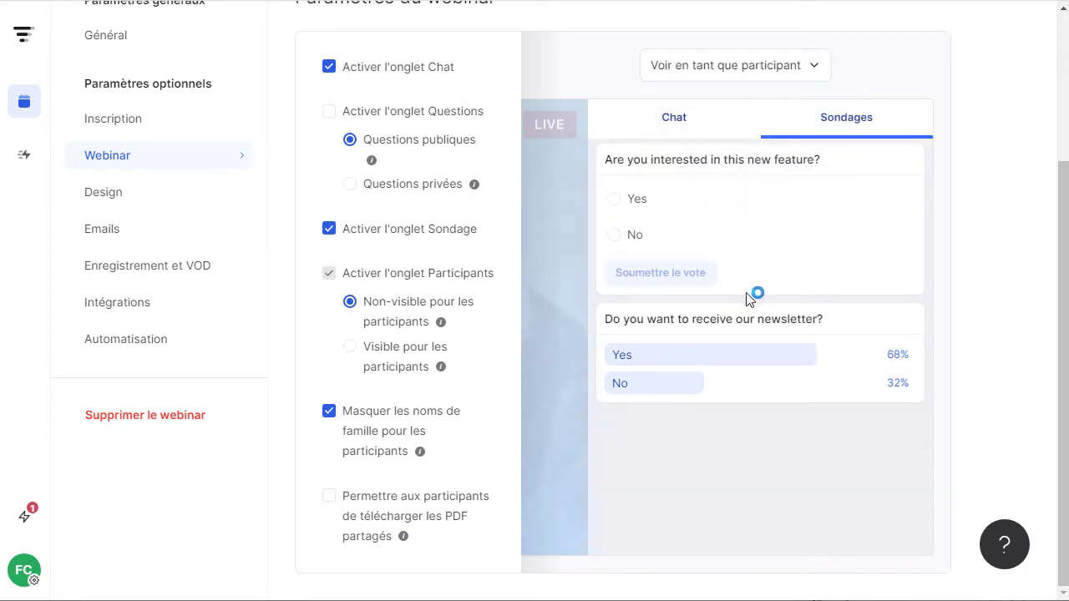
{"action": "left_click", "coordinate": [622, 205]}
{"action": "left_click", "coordinate": [716, 81]}
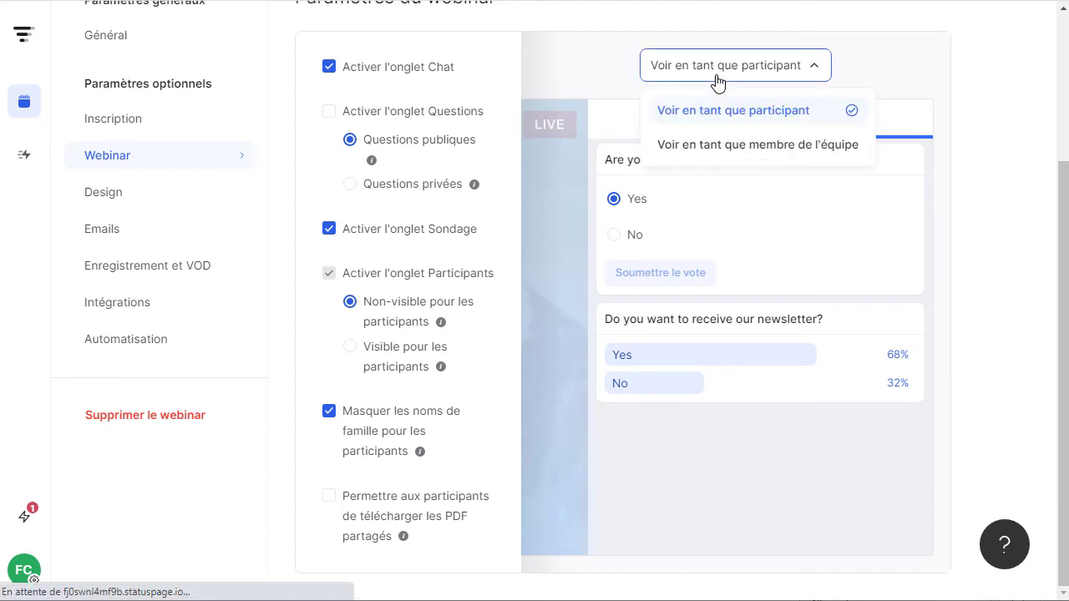
{"action": "left_click", "coordinate": [716, 147]}
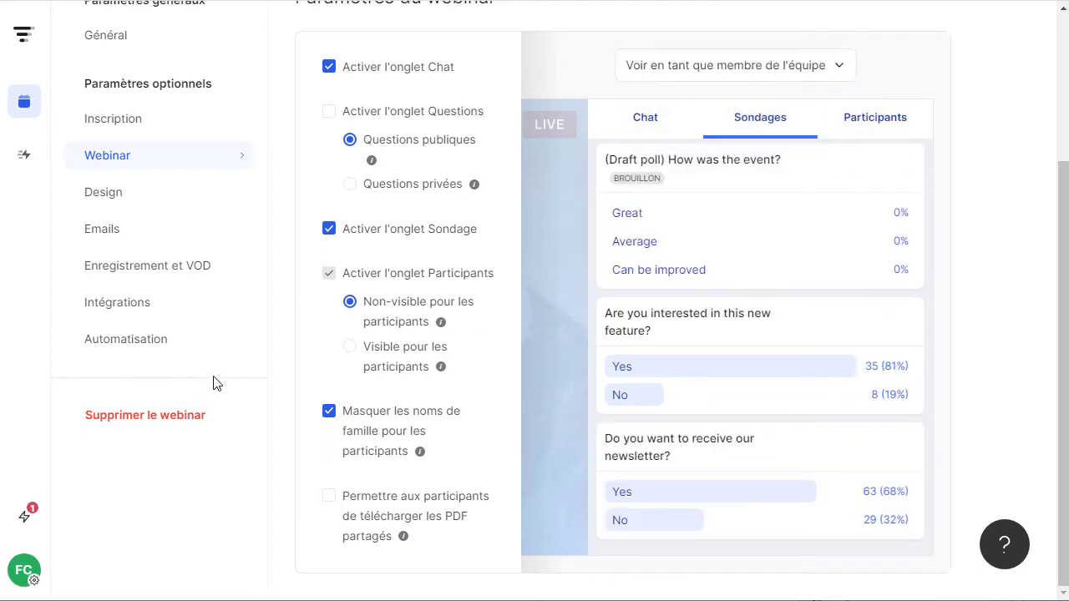
Open the Design settings and compare the email template and registration page previews.
{"action": "left_click", "coordinate": [140, 195]}
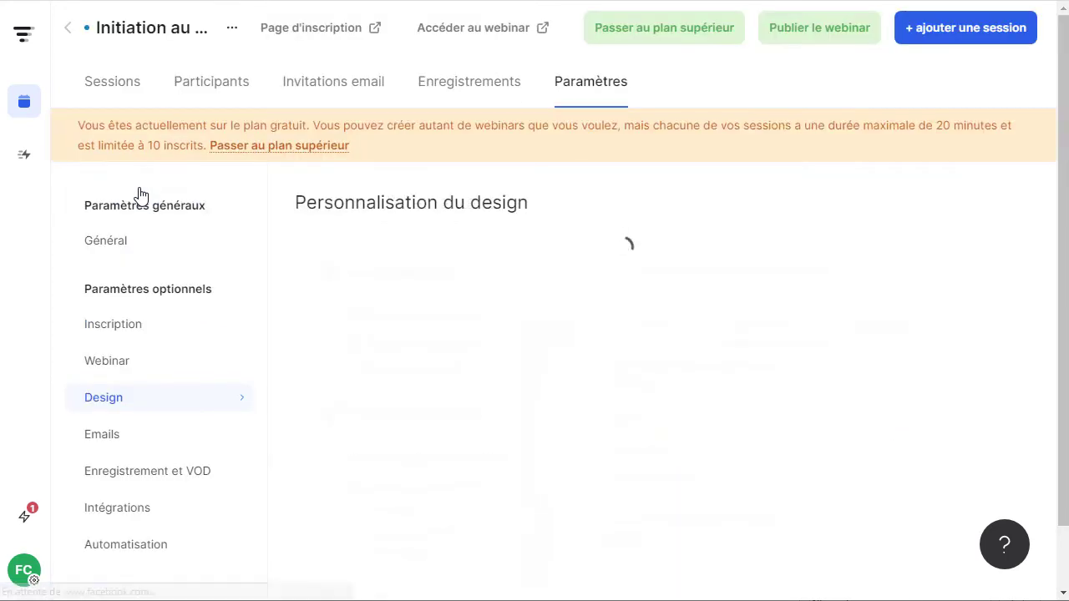
{"action": "scroll", "coordinate": [367, 192], "scroll_direction": "down", "scroll_amount": 3}
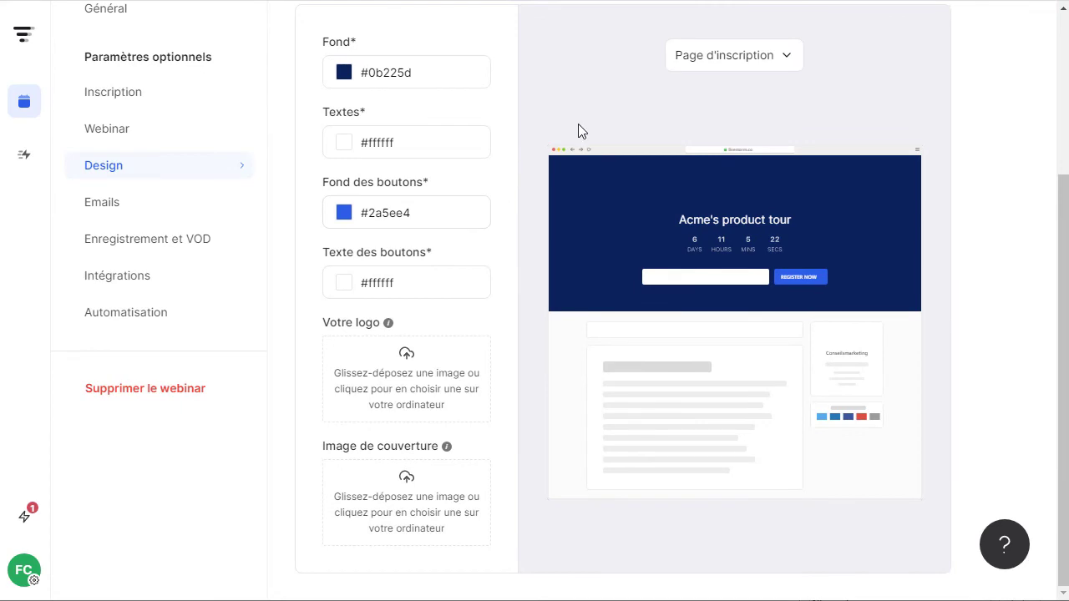
{"action": "left_click", "coordinate": [717, 56]}
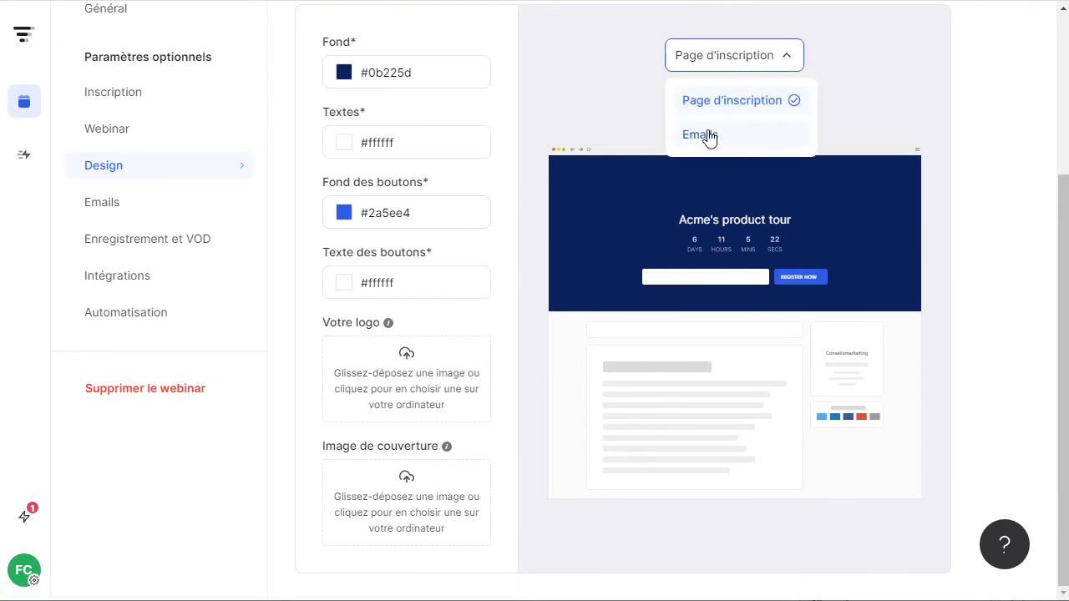
{"action": "left_click", "coordinate": [708, 135]}
{"action": "left_click", "coordinate": [725, 69]}
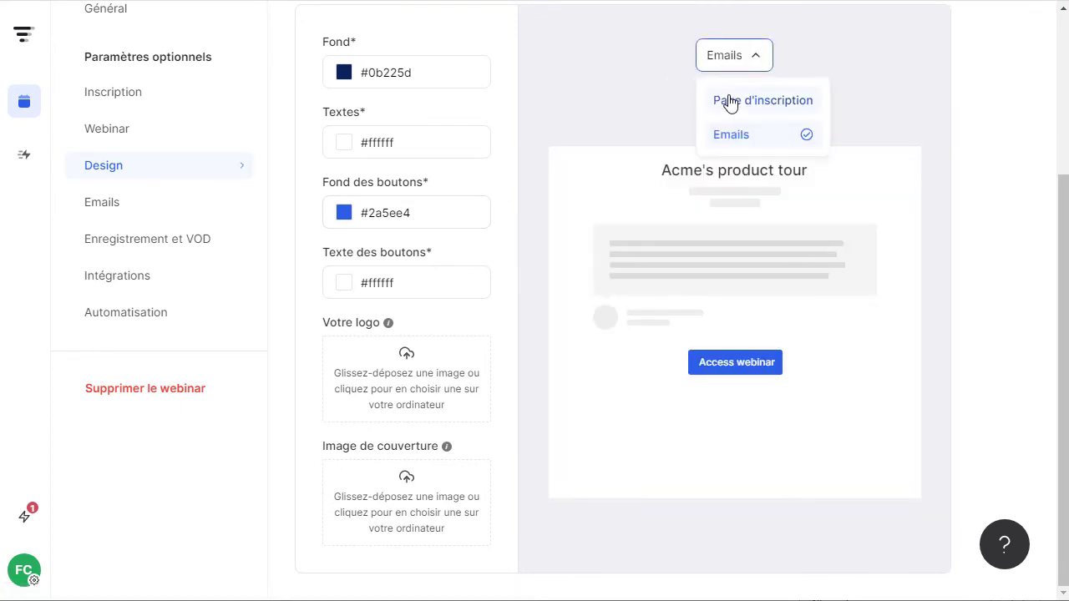
{"action": "left_click", "coordinate": [723, 101]}
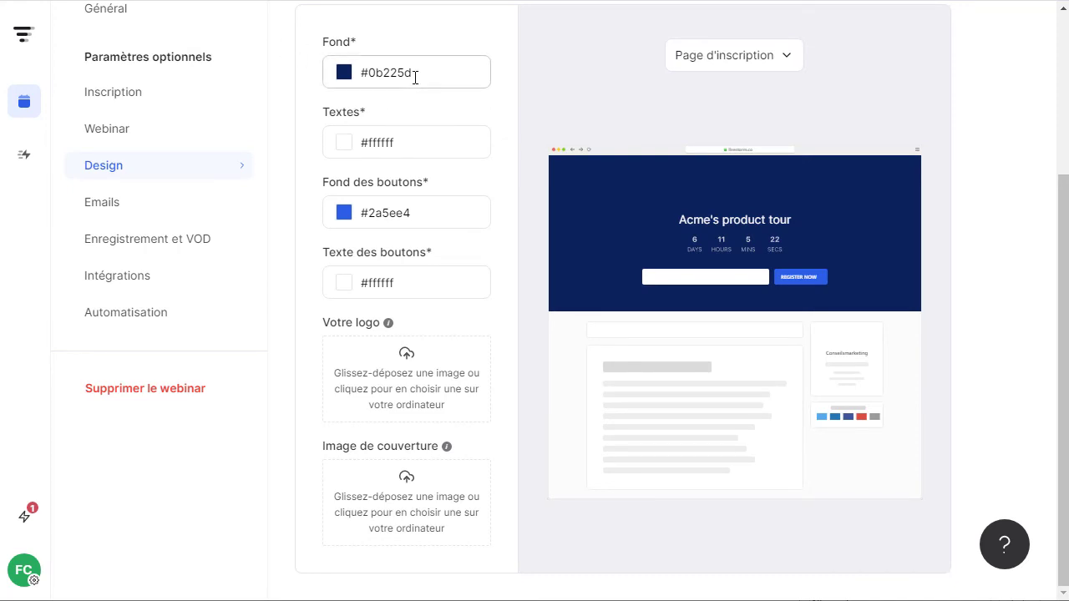
Set the Design background colour to red #e30000.
{"action": "left_click", "coordinate": [342, 77]}
{"action": "mouse_move", "coordinate": [357, 107]}
{"action": "left_mouse_down"}
{"action": "mouse_move", "coordinate": [472, 106]}
{"action": "mouse_move", "coordinate": [481, 92]}
{"action": "mouse_move", "coordinate": [507, 113]}
{"action": "mouse_move", "coordinate": [518, 100]}
{"action": "mouse_move", "coordinate": [502, 107]}
{"action": "left_mouse_up"}
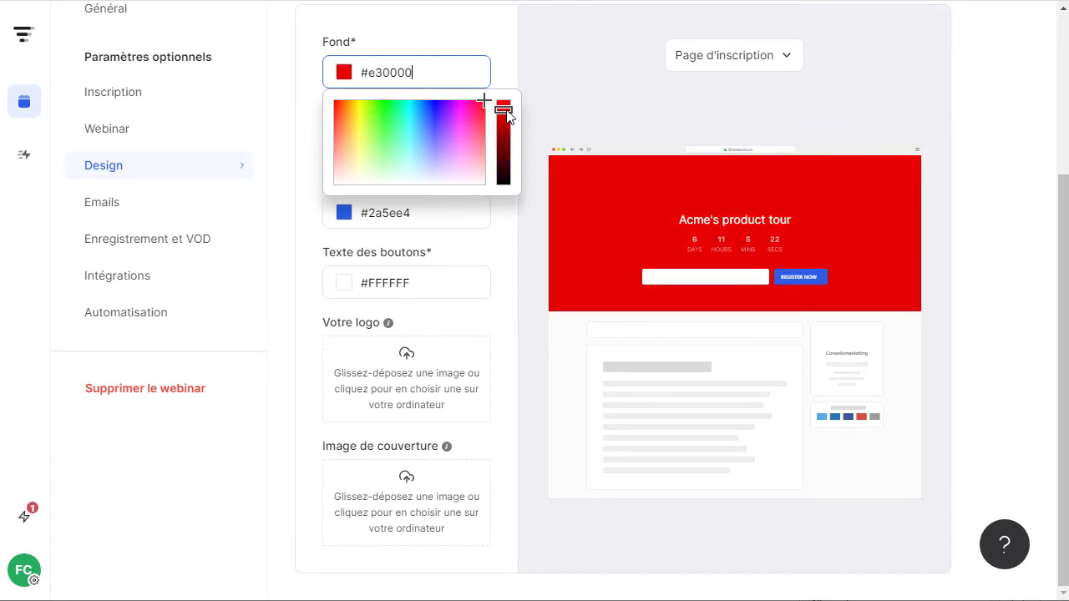
{"action": "left_click", "coordinate": [448, 245]}
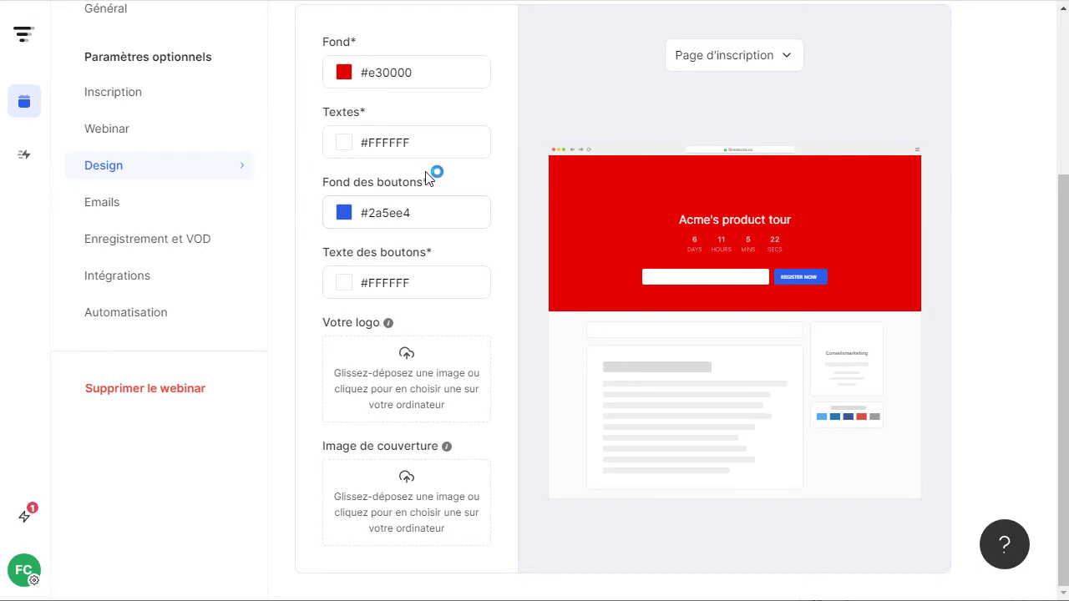
Upload New_safety_symbol-03-512.png as the webinar logo.
{"action": "left_click", "coordinate": [407, 368]}
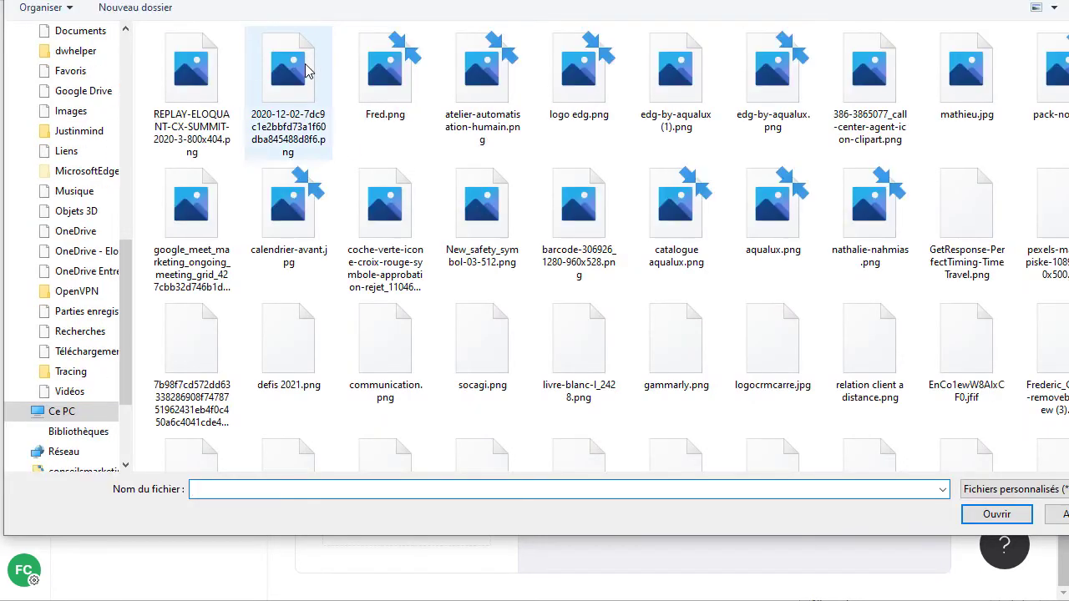
{"action": "left_click", "coordinate": [482, 213]}
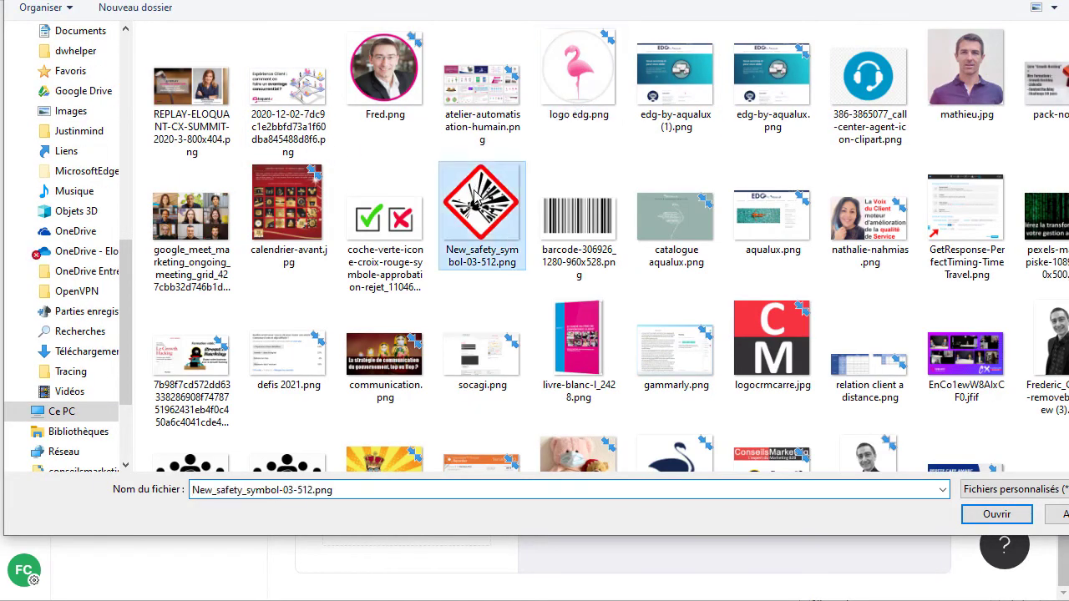
{"action": "left_click", "coordinate": [990, 512]}
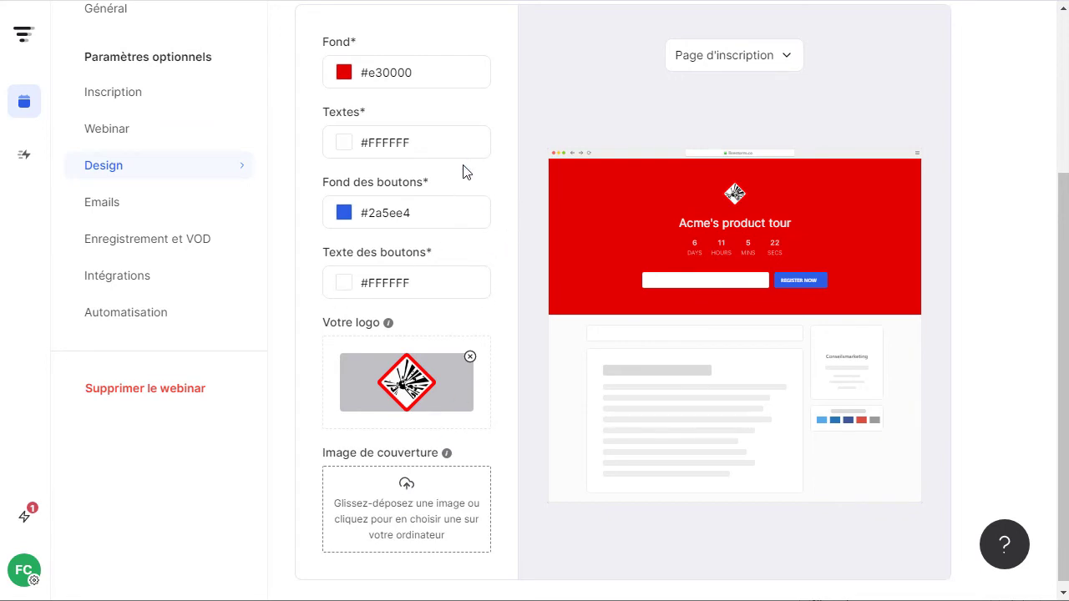
Upload the 2020-12-02 Expérience Client PNG as the cover image.
{"action": "left_click", "coordinate": [446, 484]}
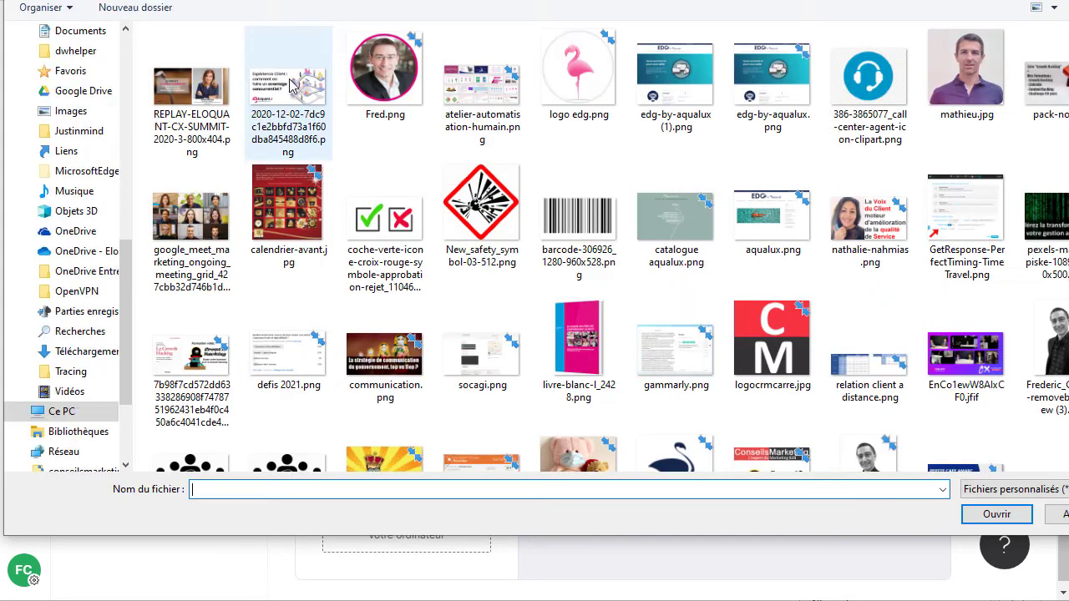
{"action": "left_click", "coordinate": [292, 83]}
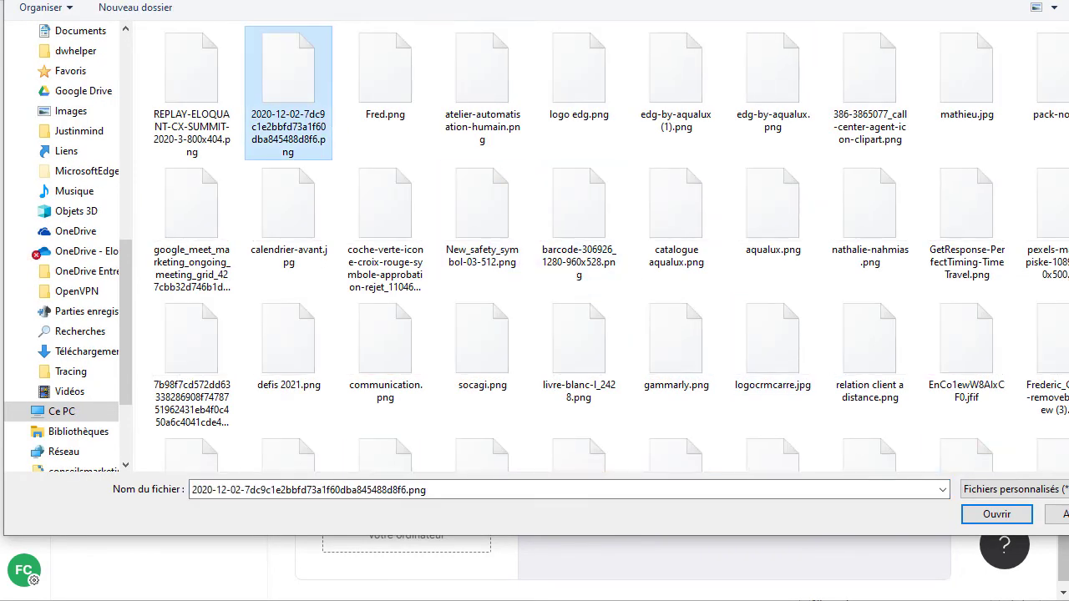
{"action": "left_click", "coordinate": [1004, 518]}
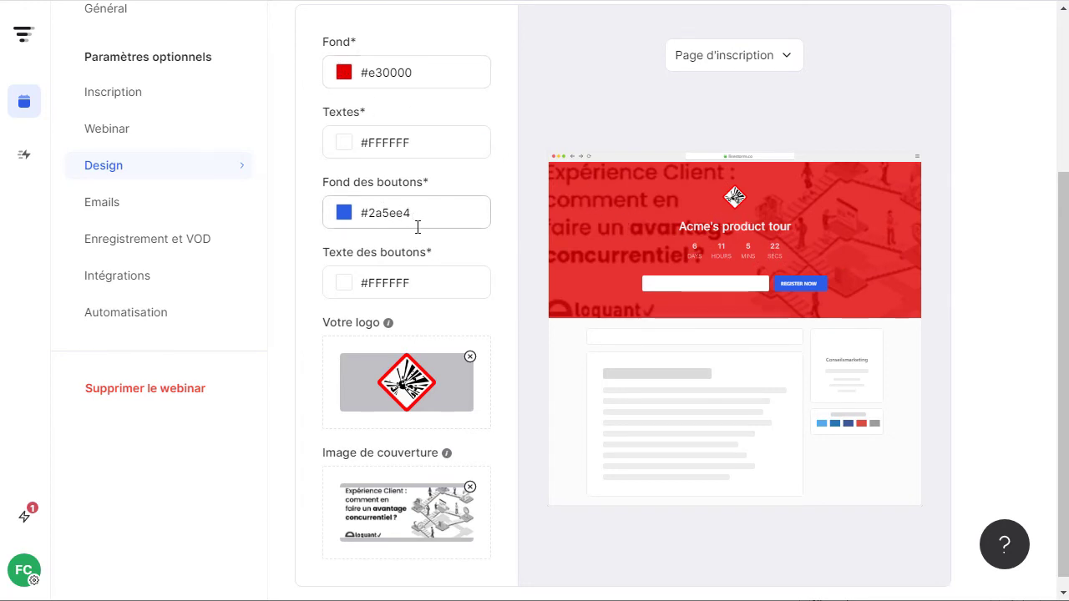
Switch the design preview from Page d'inscription to Emails and review it.
{"action": "scroll", "coordinate": [406, 304], "scroll_direction": "up", "scroll_amount": 5}
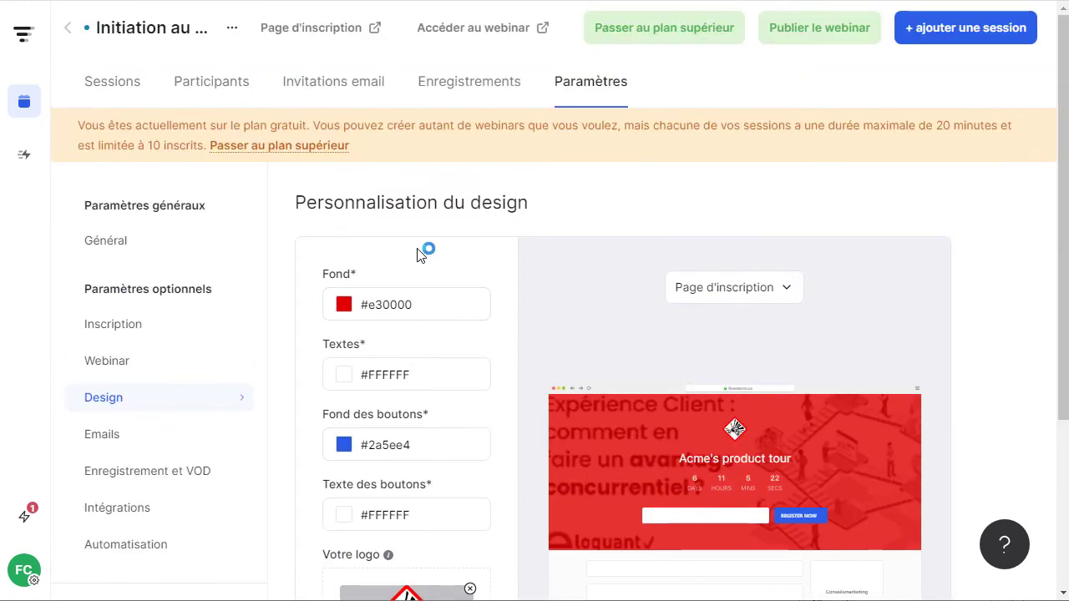
{"action": "scroll", "coordinate": [766, 206], "scroll_direction": "down", "scroll_amount": 1}
{"action": "left_click", "coordinate": [765, 206]}
{"action": "left_click", "coordinate": [723, 287]}
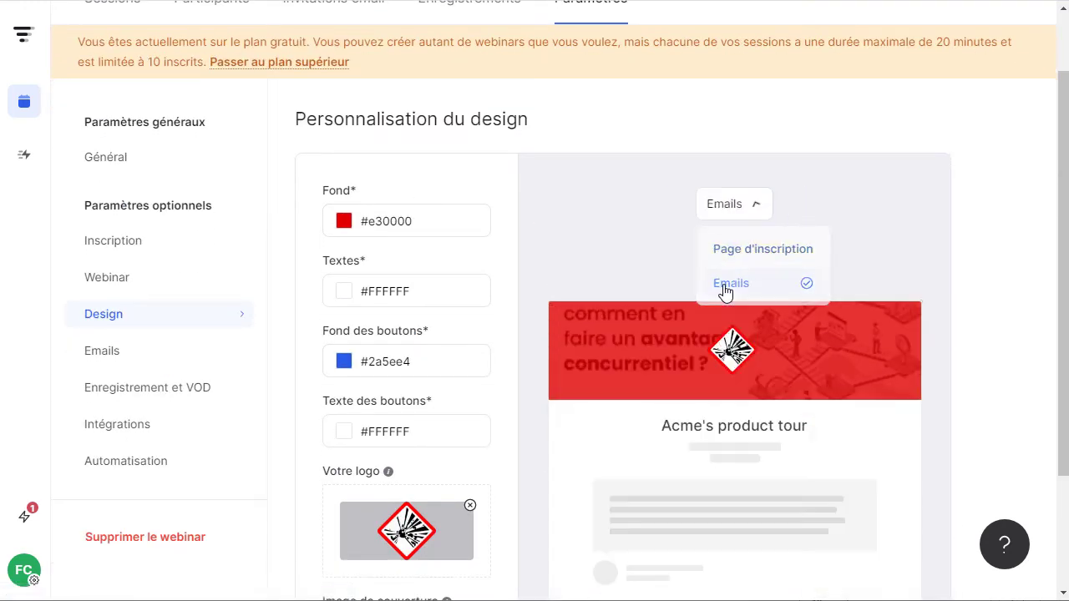
{"action": "scroll", "coordinate": [750, 356], "scroll_direction": "down", "scroll_amount": 2}
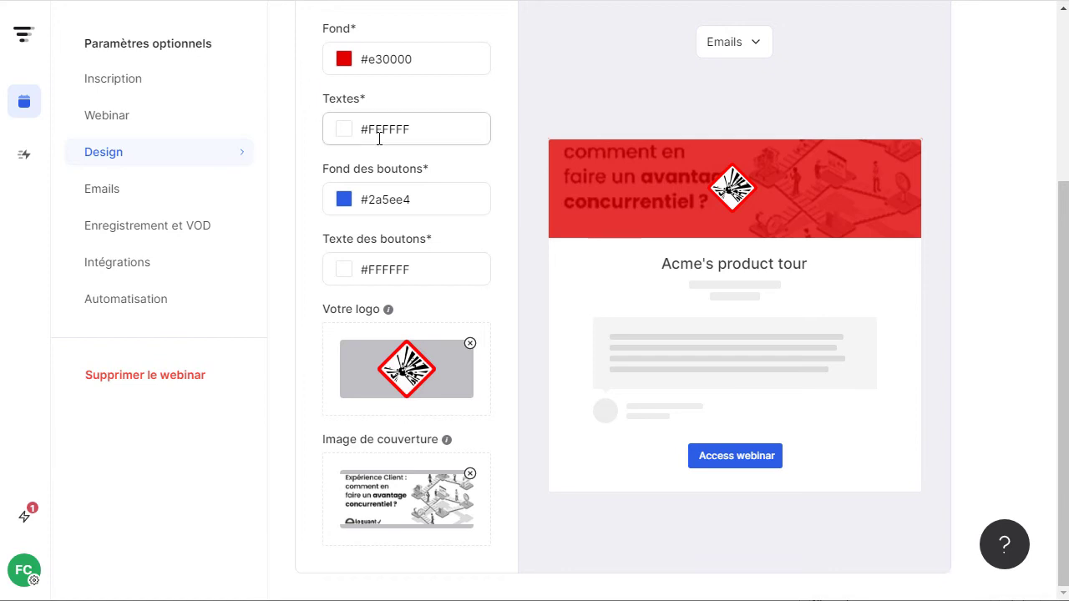
{"action": "scroll", "coordinate": [383, 155], "scroll_direction": "up", "scroll_amount": 3}
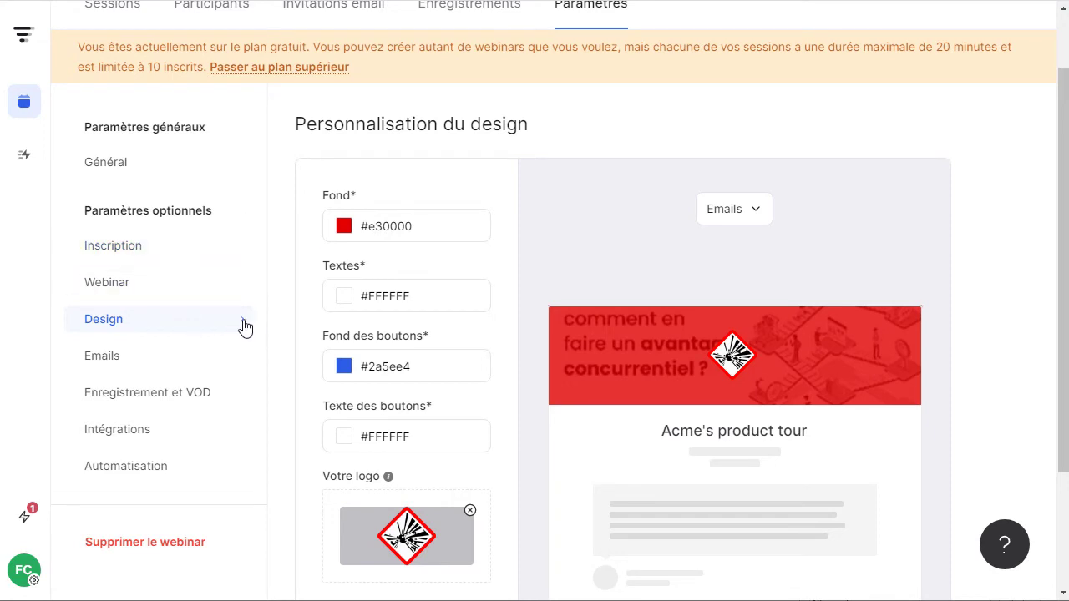
{"action": "scroll", "coordinate": [281, 320], "scroll_direction": "down", "scroll_amount": 3}
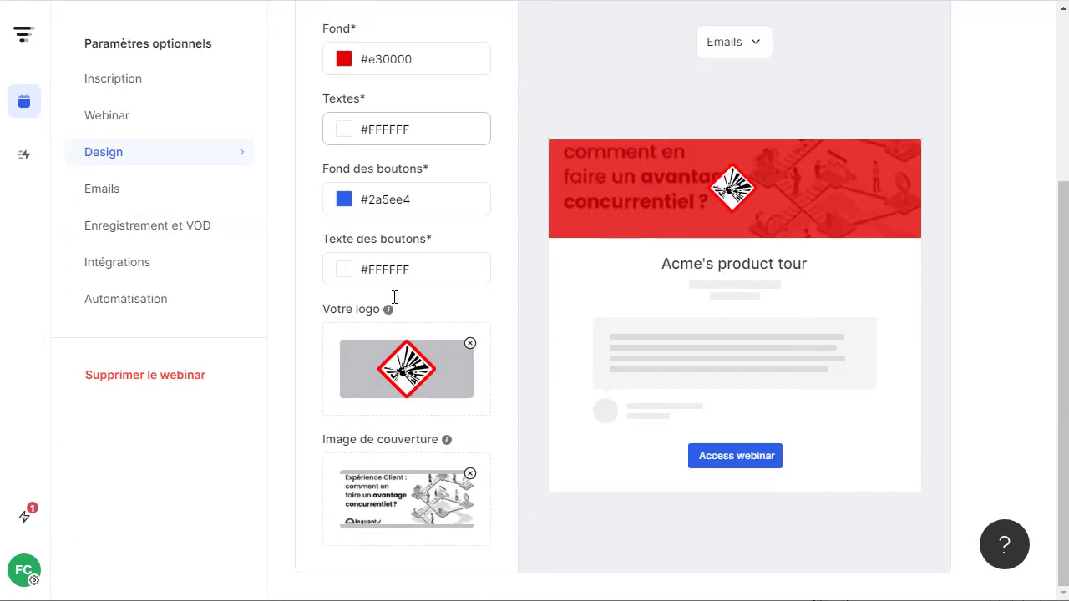
Glance at the Emails settings, then preview the email template again from Design.
{"action": "left_click", "coordinate": [149, 198]}
{"action": "scroll", "coordinate": [308, 281], "scroll_direction": "down", "scroll_amount": 1}
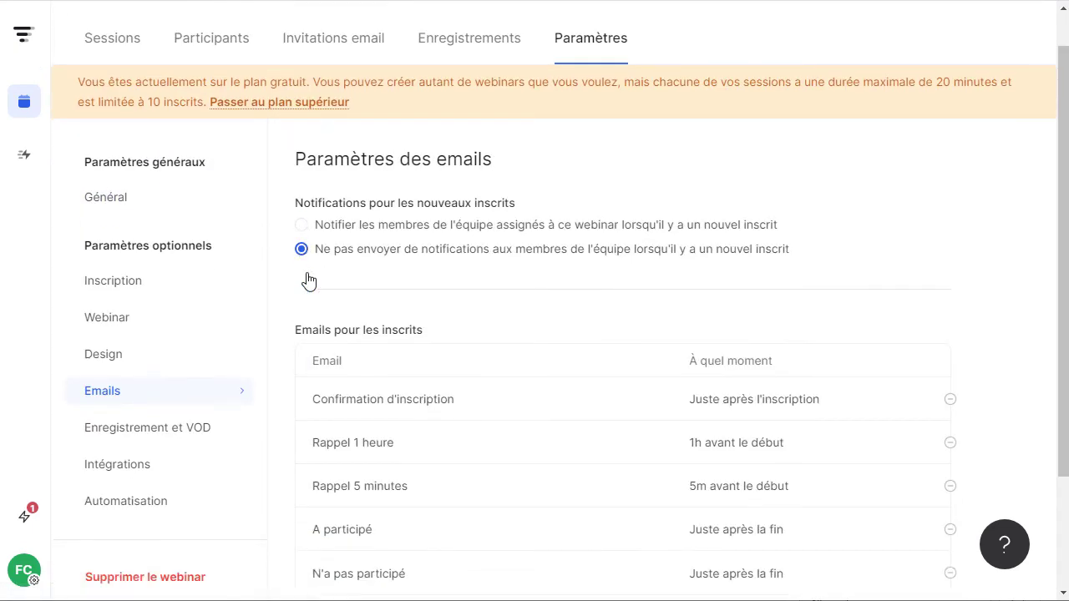
{"action": "scroll", "coordinate": [308, 282], "scroll_direction": "down", "scroll_amount": 3}
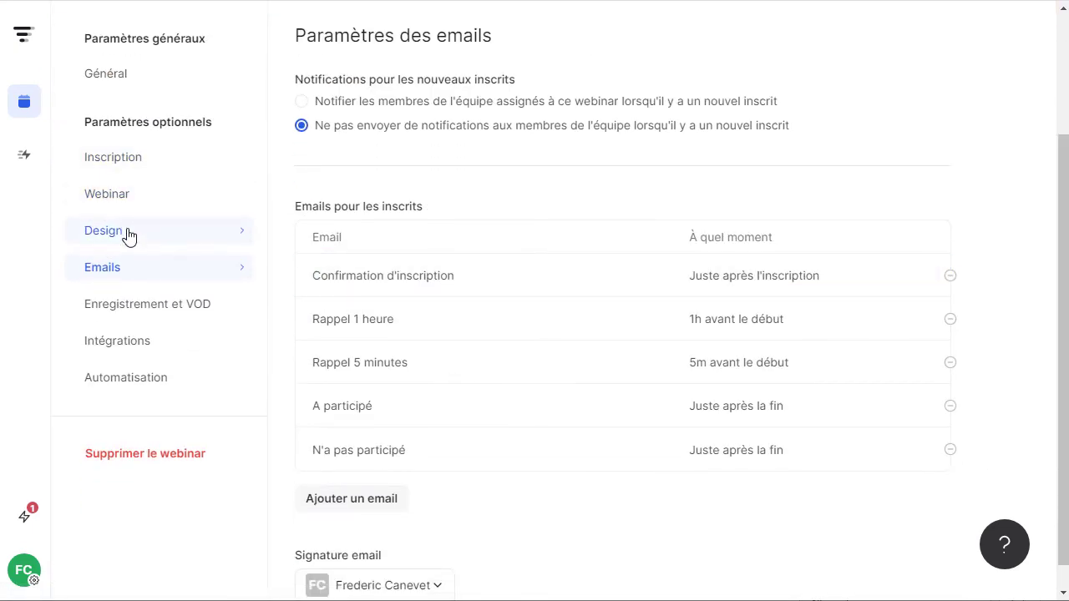
{"action": "left_click", "coordinate": [127, 237]}
{"action": "scroll", "coordinate": [420, 289], "scroll_direction": "down", "scroll_amount": 5}
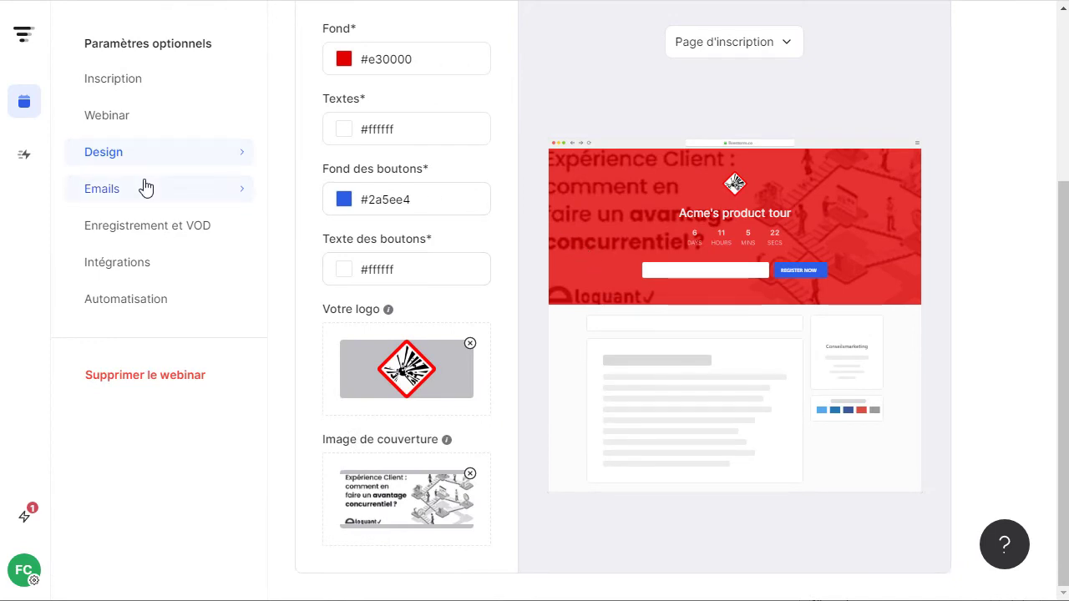
{"action": "left_click", "coordinate": [735, 44]}
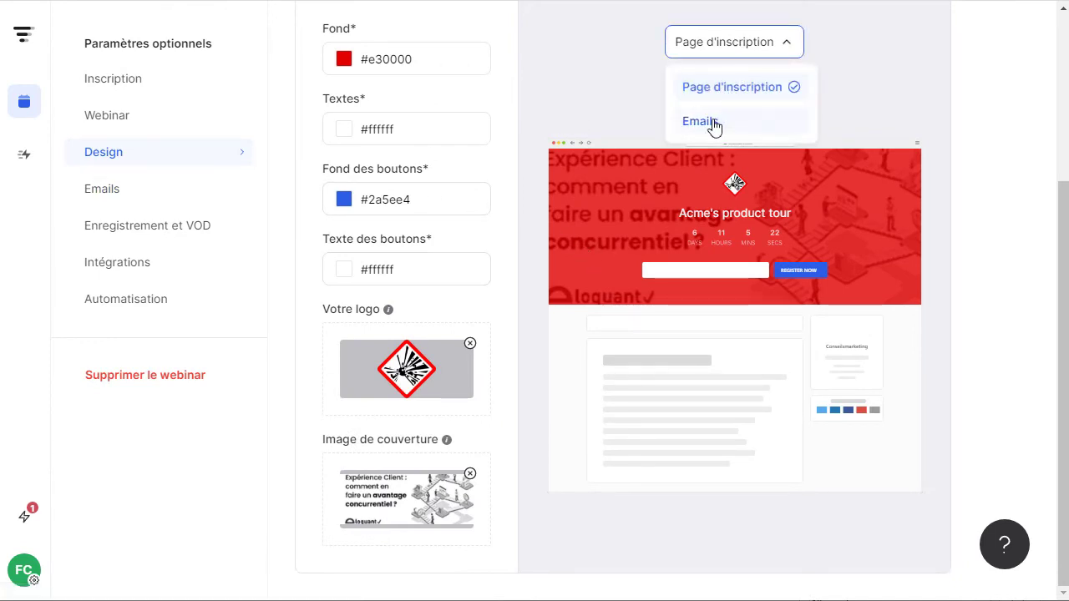
{"action": "left_click", "coordinate": [700, 122]}
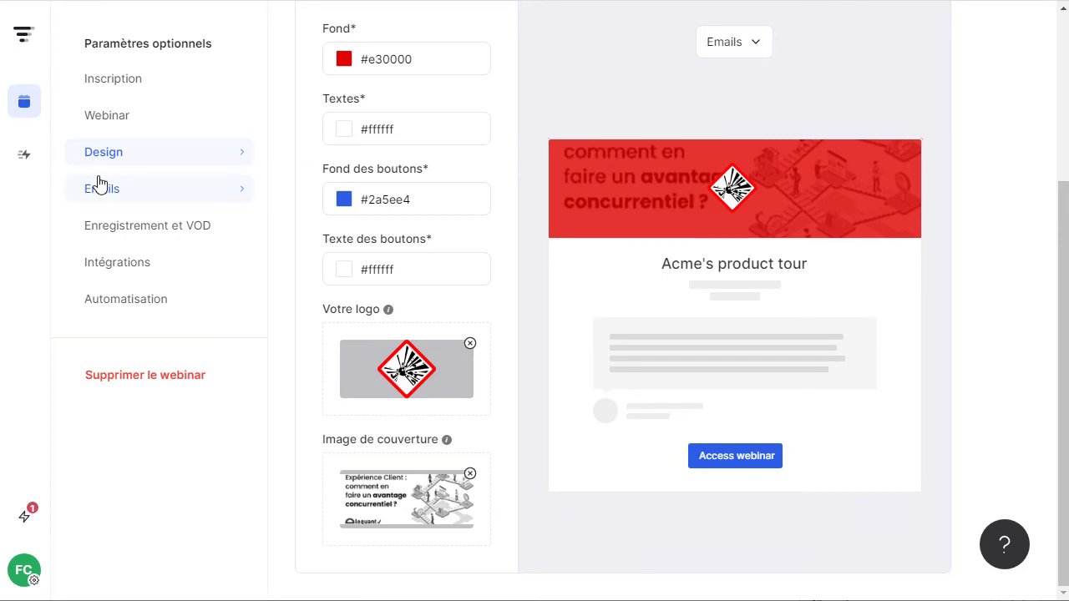
{"action": "left_click", "coordinate": [99, 186]}
Preview the branded Confirmation d'inscription email.
{"action": "scroll", "coordinate": [539, 250], "scroll_direction": "down", "scroll_amount": 3}
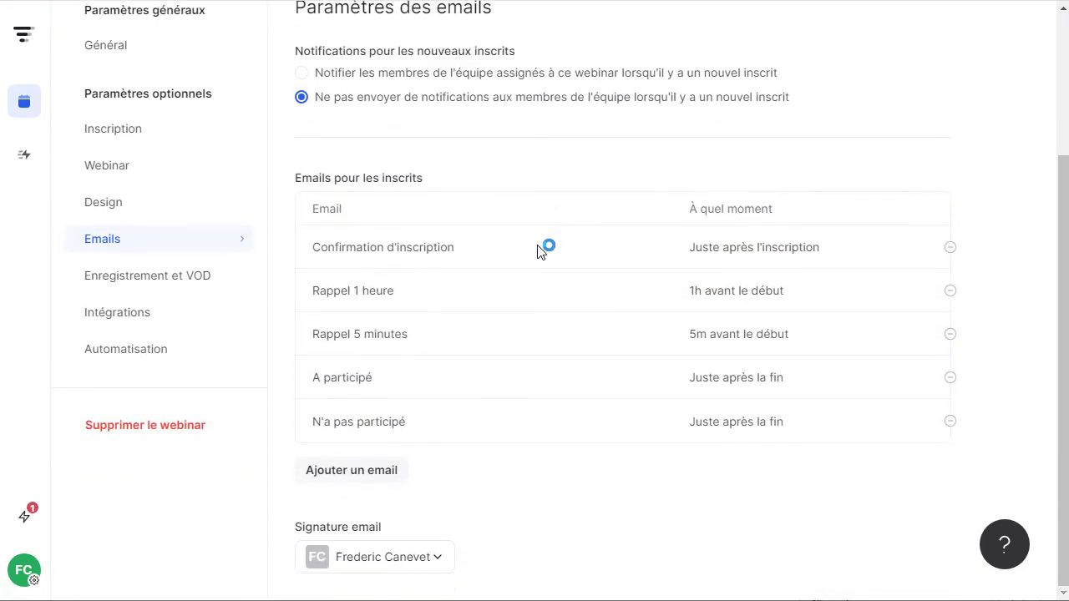
{"action": "mouse_move", "coordinate": [538, 252]}
{"action": "mouse_move", "coordinate": [416, 252]}
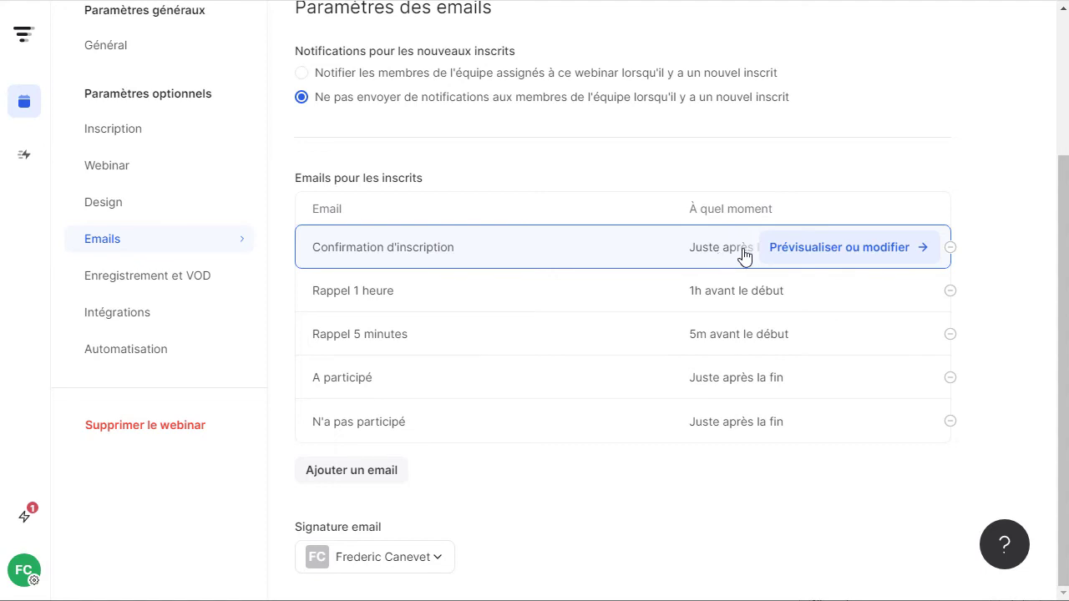
{"action": "left_click", "coordinate": [862, 264]}
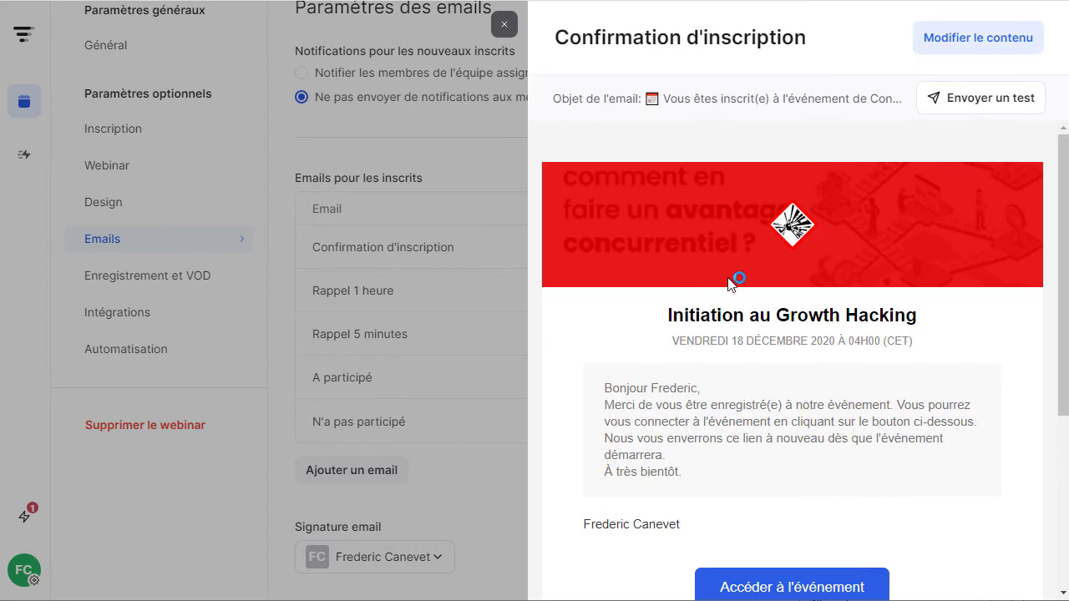
{"action": "scroll", "coordinate": [725, 283], "scroll_direction": "down", "scroll_amount": 1}
{"action": "scroll", "coordinate": [871, 208], "scroll_direction": "up", "scroll_amount": 1}
Send a test copy of the Confirmation d'inscription email.
{"action": "left_click", "coordinate": [956, 102]}
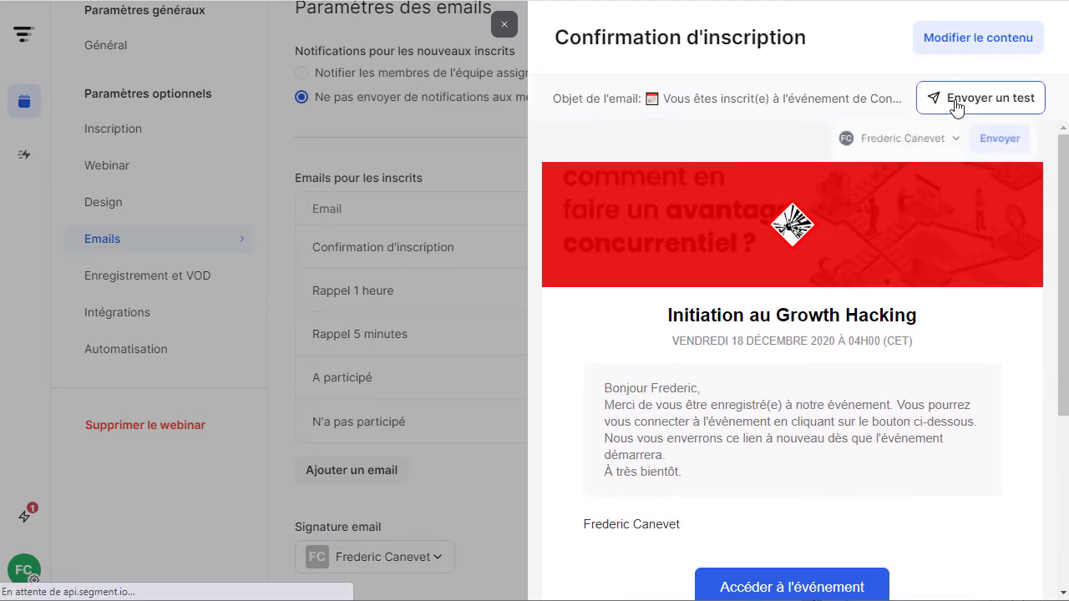
{"action": "left_click", "coordinate": [997, 143]}
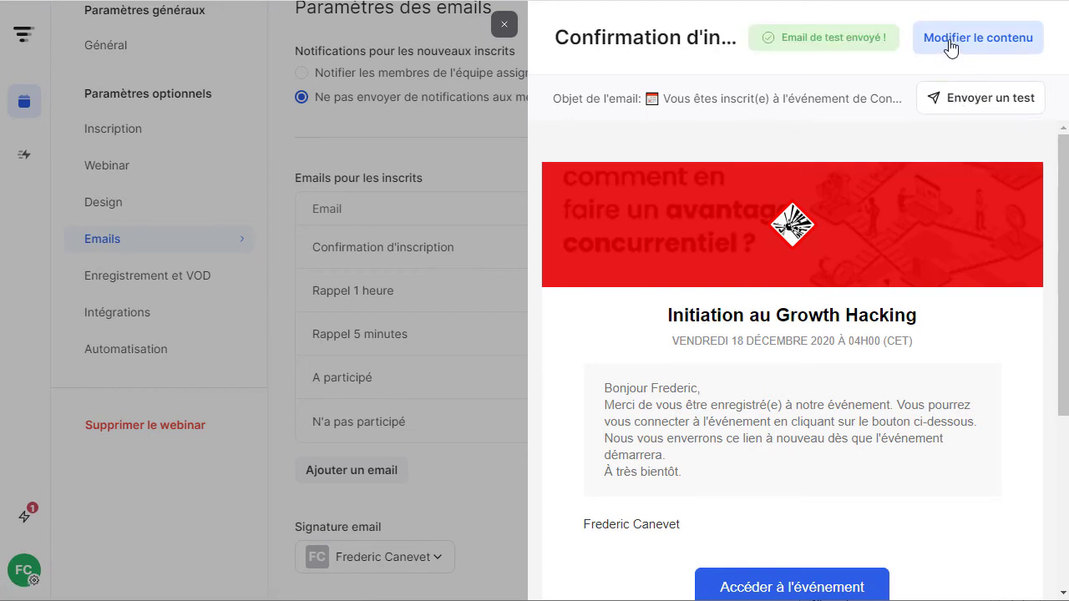
{"action": "left_click", "coordinate": [949, 43]}
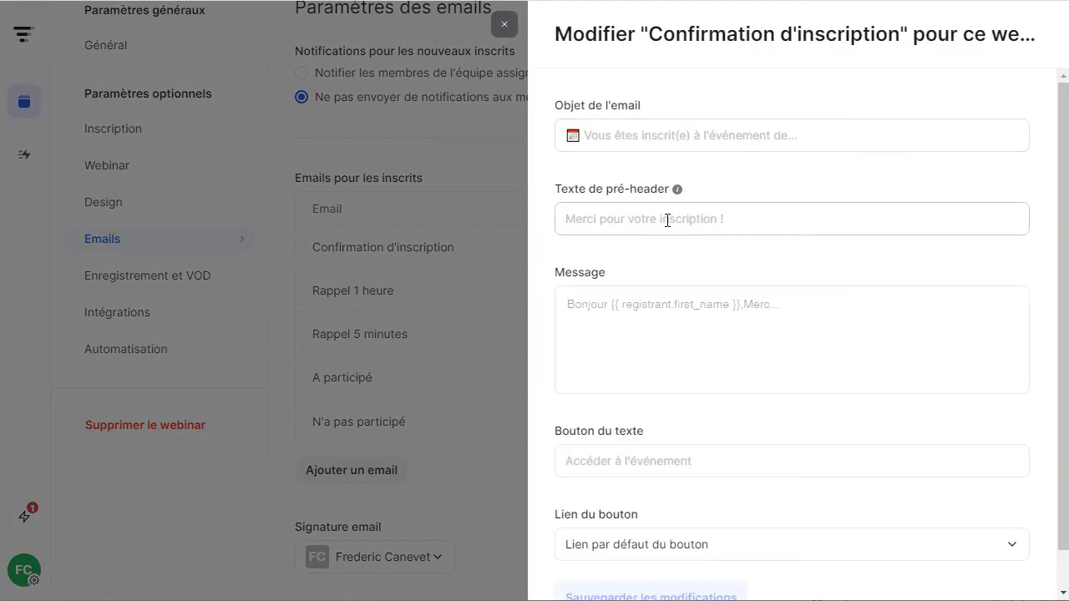
Enter the confirmation email pre-header 'Inscrtipption growtgh' (meant as Inscription growth).
{"action": "left_click", "coordinate": [735, 222]}
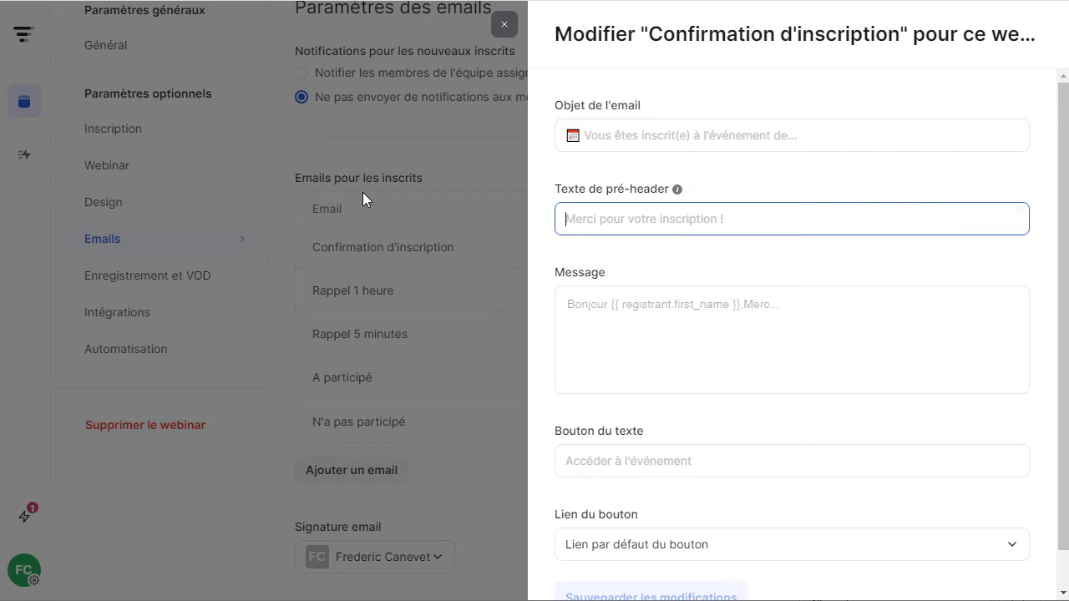
{"action": "type", "text": "Inscrt"}
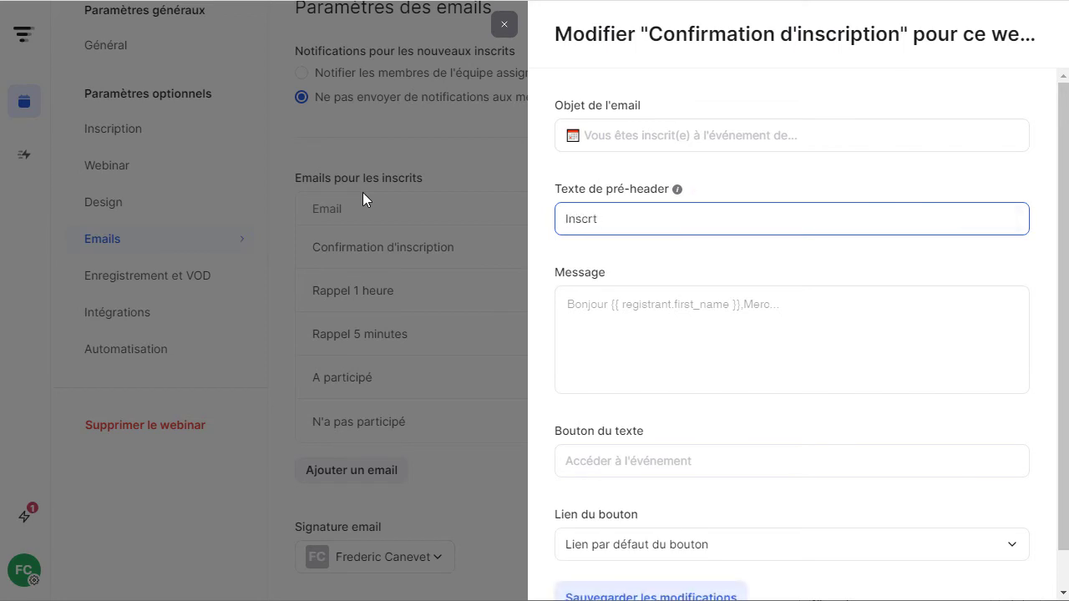
{"action": "type", "text": "ipption growtgh"}
{"action": "left_click", "coordinate": [861, 318]}
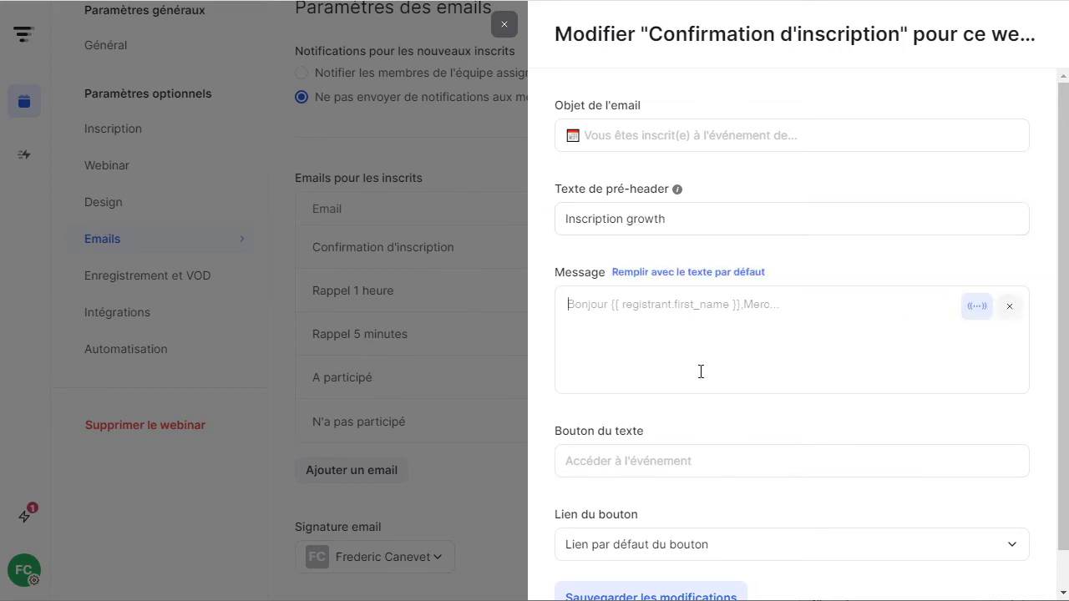
{"action": "scroll", "coordinate": [709, 434], "scroll_direction": "down", "scroll_amount": 1}
Set the button label to 'Commencer le webinar', save, and close the preview.
{"action": "left_click", "coordinate": [730, 429]}
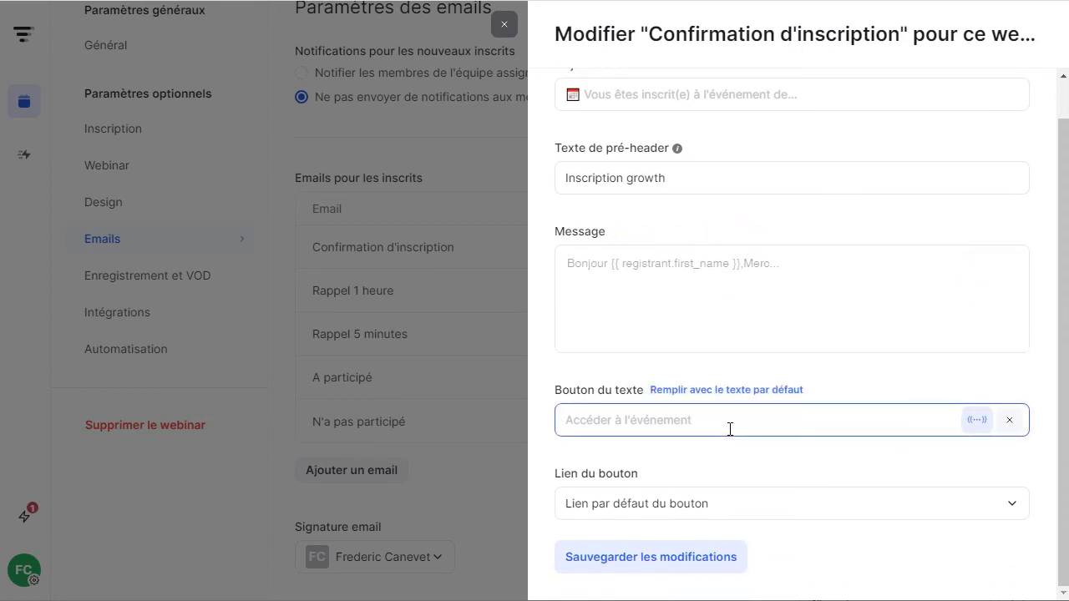
{"action": "type", "text": "Commencert"}
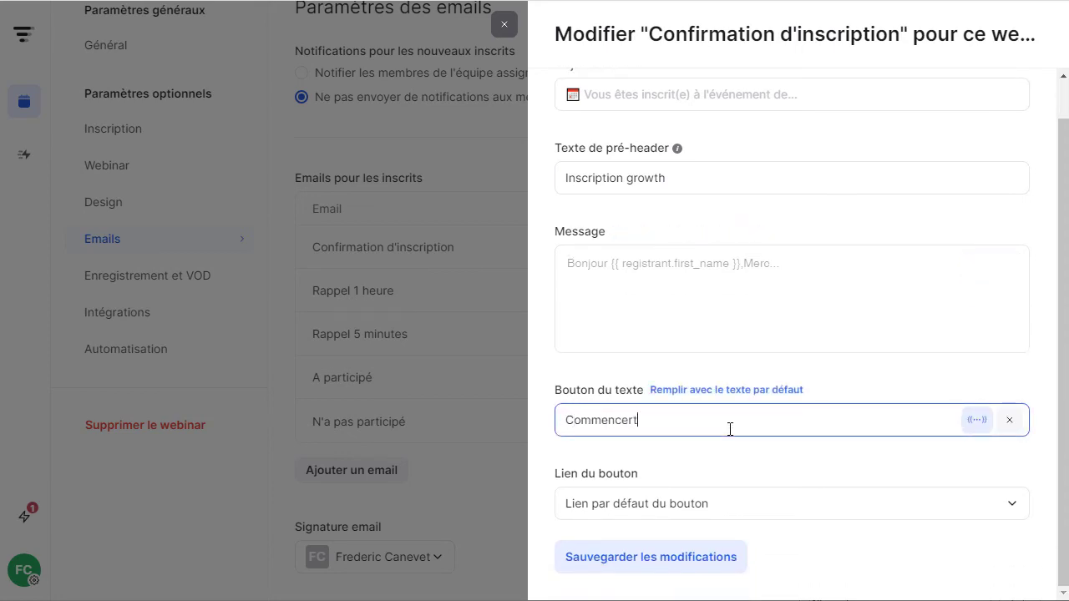
{"action": "key", "text": "ctrl+a"}
{"action": "type", "text": "Commencer le webinar"}
{"action": "left_click", "coordinate": [673, 565]}
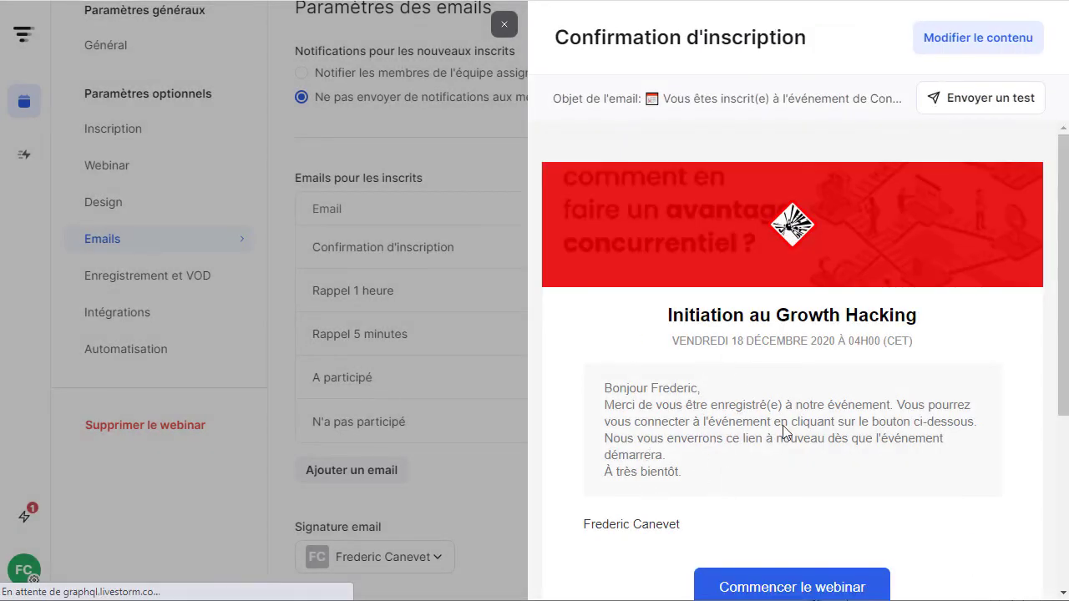
{"action": "scroll", "coordinate": [788, 432], "scroll_direction": "down", "scroll_amount": 2}
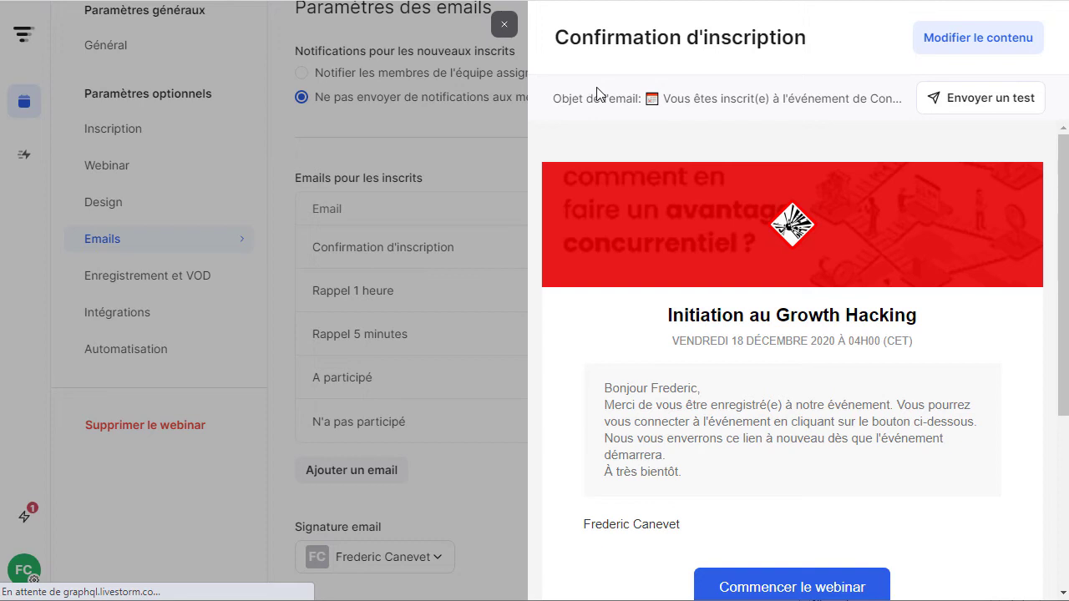
{"action": "left_click", "coordinate": [504, 24]}
{"action": "mouse_move", "coordinate": [585, 248]}
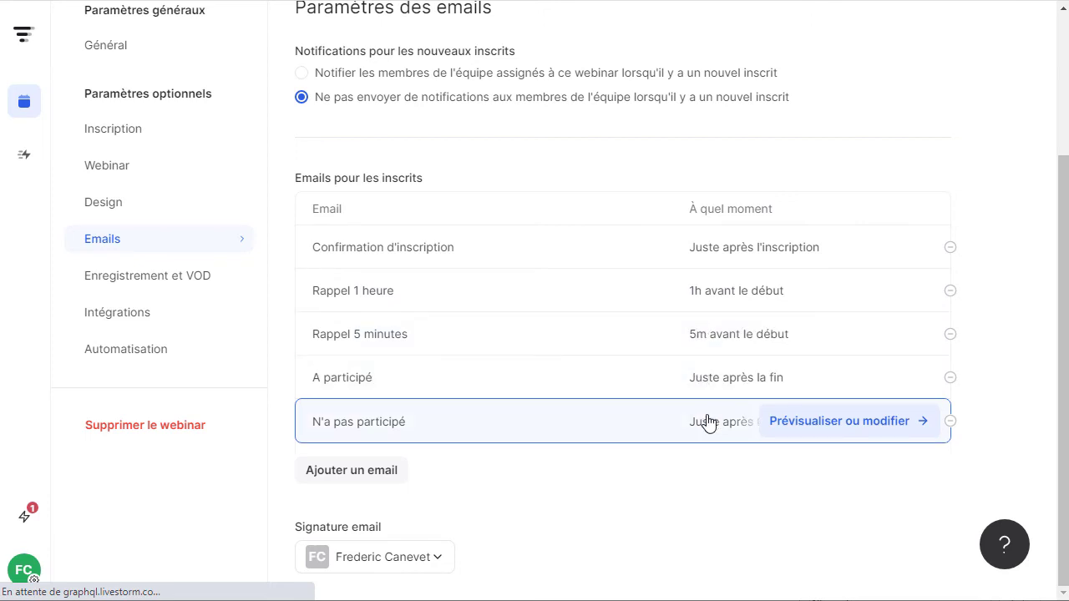
Open the N'a pas participé email and start editing its content.
{"action": "left_click", "coordinate": [707, 421]}
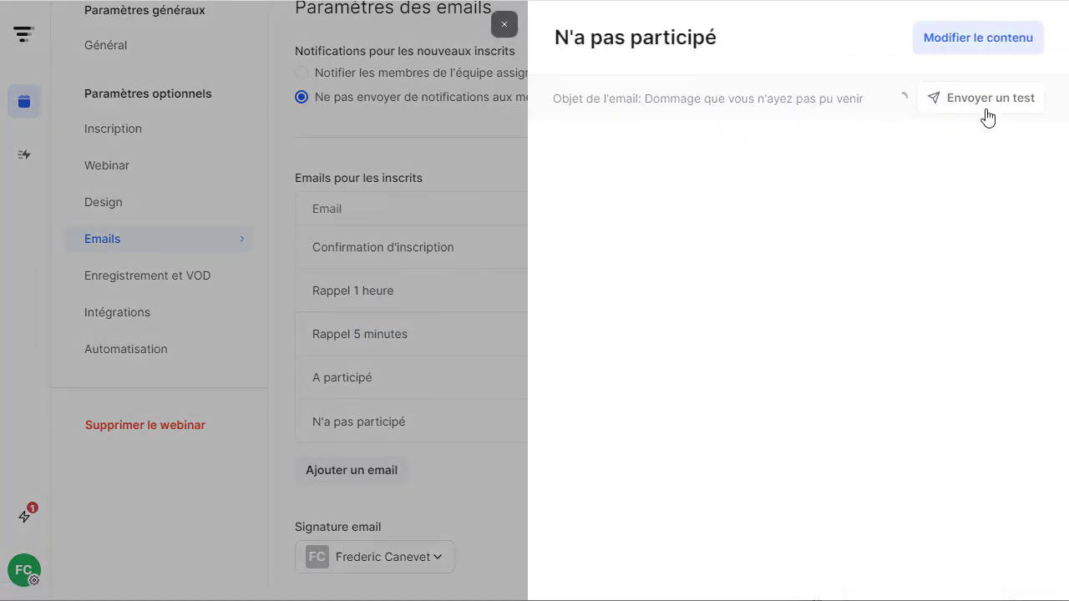
{"action": "scroll", "coordinate": [677, 342], "scroll_direction": "down", "scroll_amount": 2}
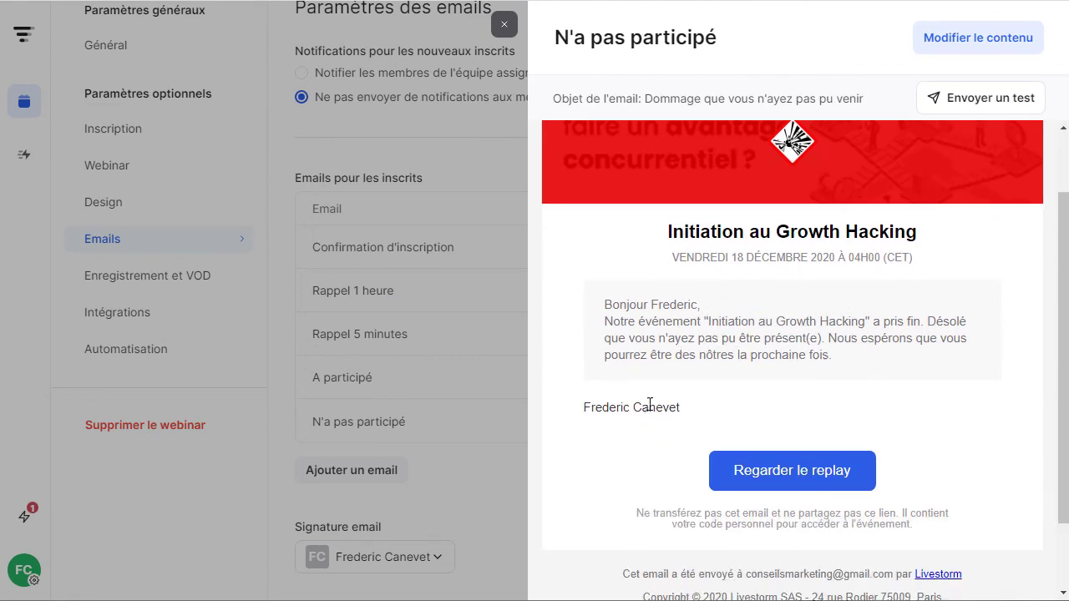
{"action": "left_click", "coordinate": [935, 47]}
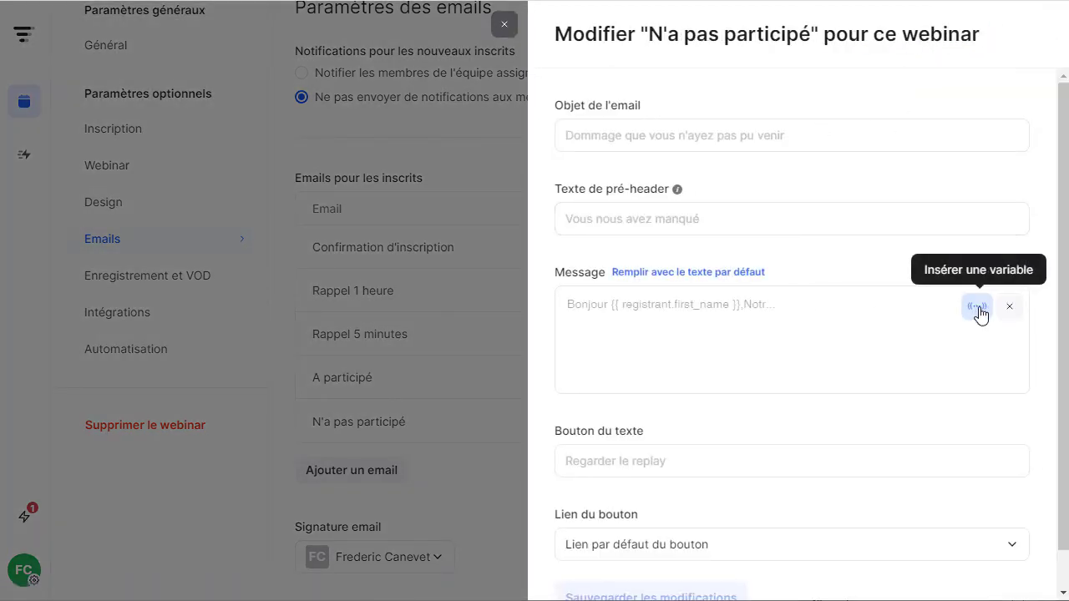
{"action": "left_click", "coordinate": [980, 314]}
{"action": "left_click", "coordinate": [680, 306]}
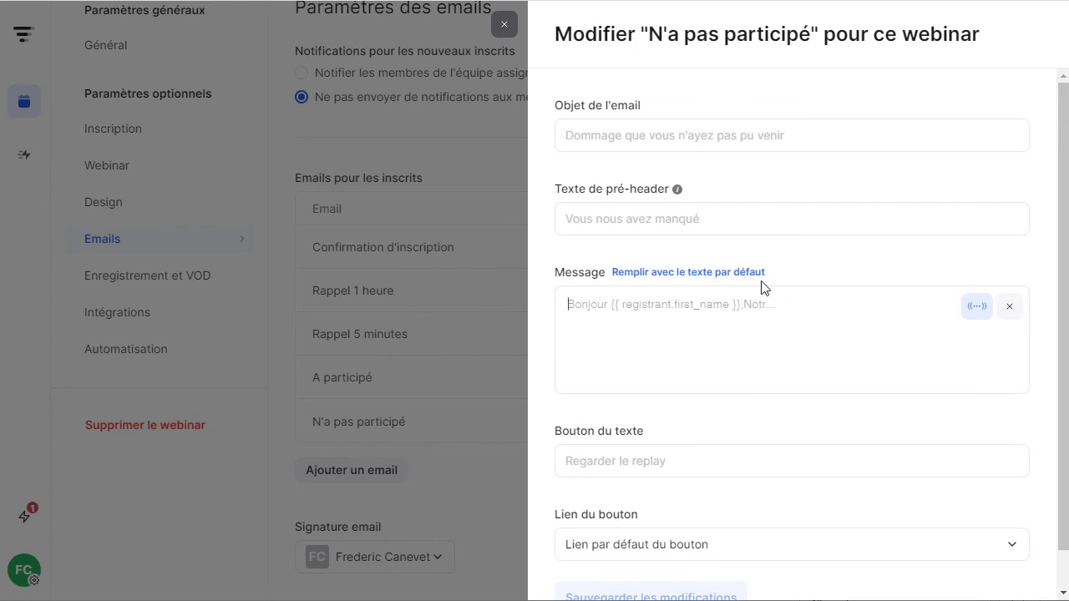
Add two lines of filler text and insert the Lien d'accès de l'inscrit variable.
{"action": "type", "text": "gqdfgkljsdflk"}
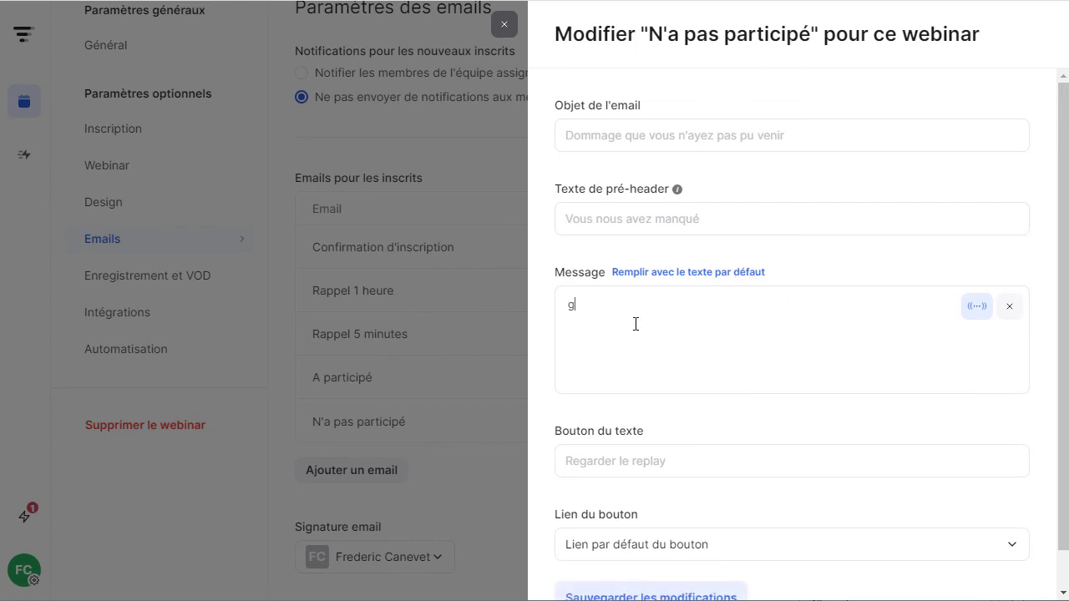
{"action": "key", "text": "Return"}
{"action": "type", "text": "sdfkljlkjsdf"}
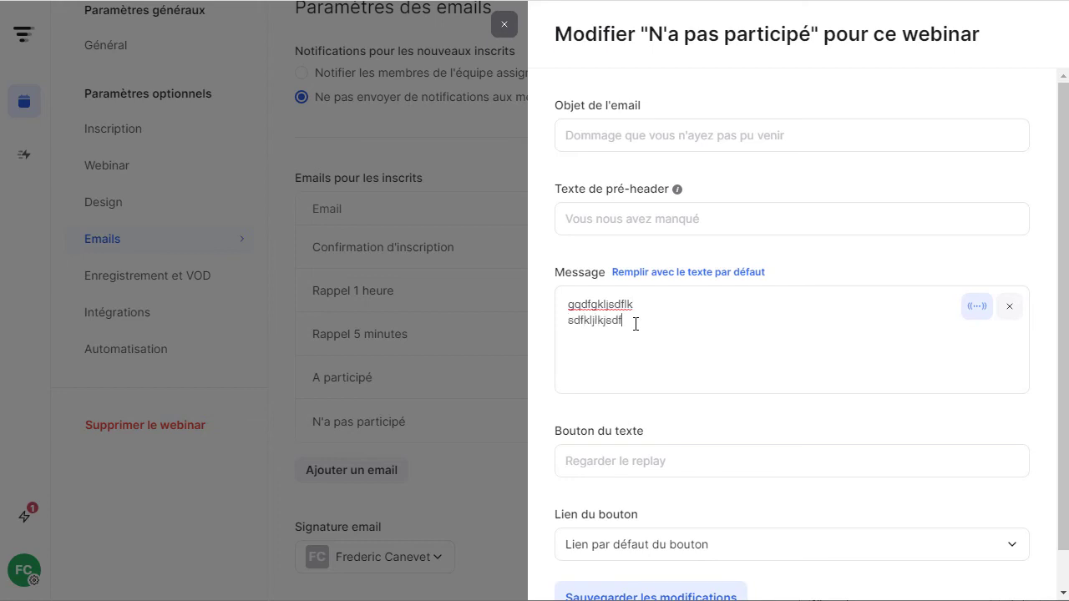
{"action": "key", "text": "Return"}
{"action": "key", "text": "Return"}
{"action": "left_click", "coordinate": [969, 309]}
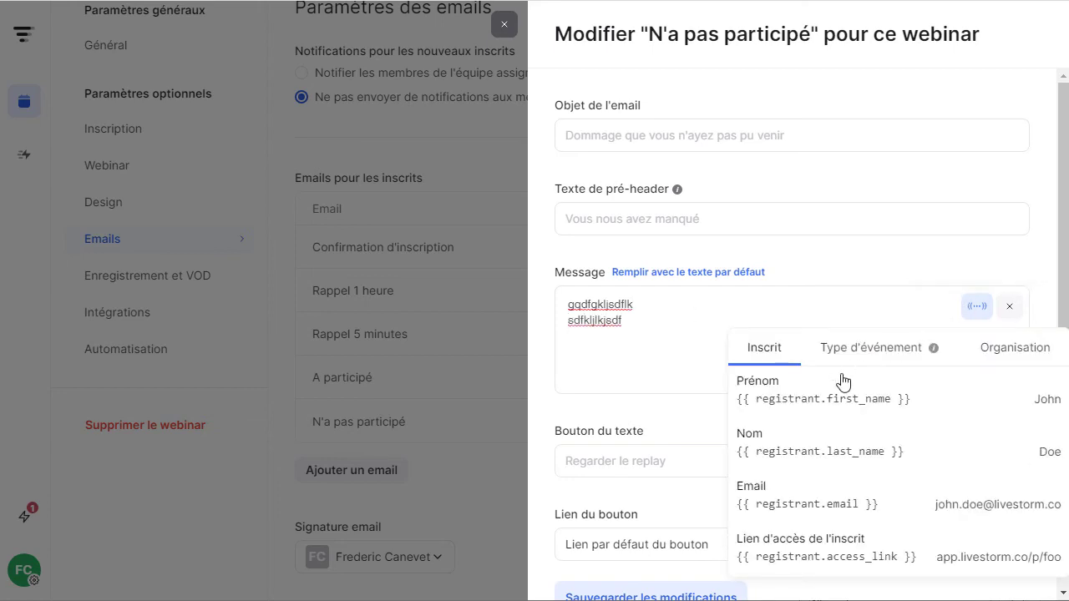
{"action": "left_click", "coordinate": [835, 547]}
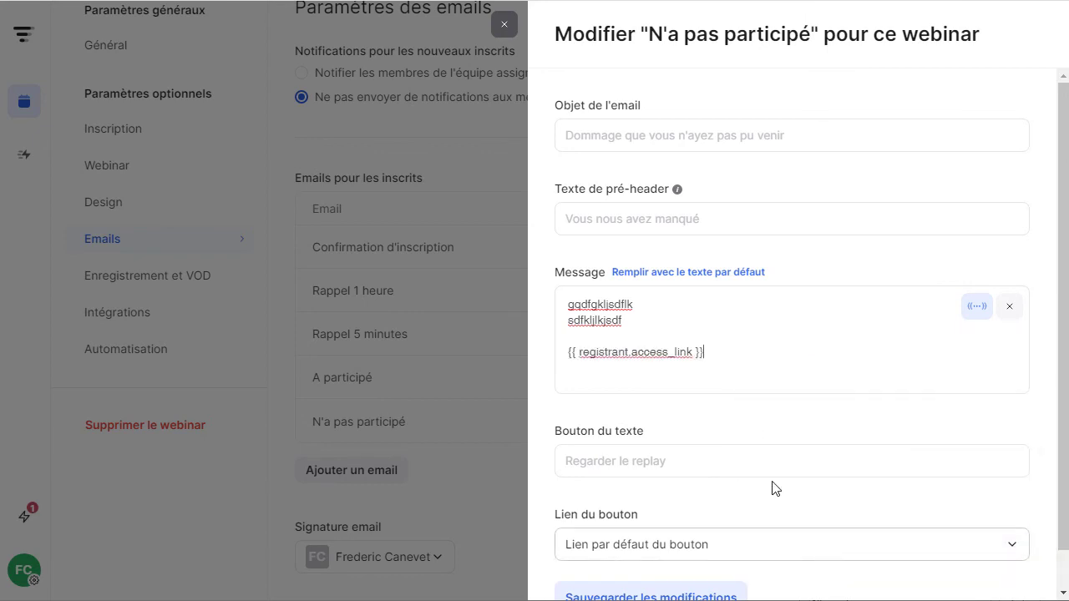
Add the line 'Et je vous propose un audit', save the email, and close it.
{"action": "key", "text": "Return"}
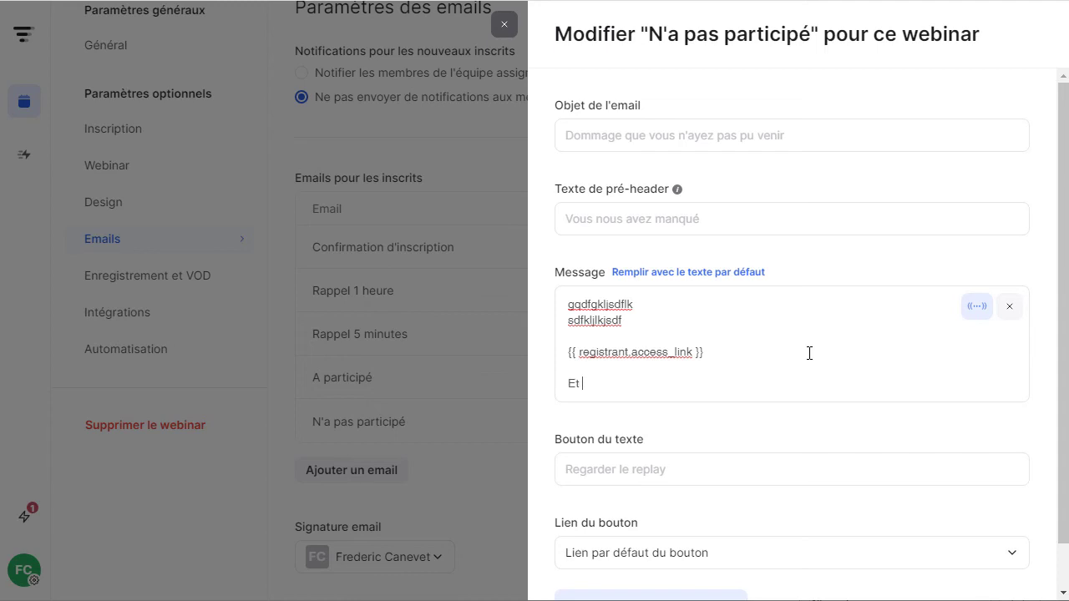
{"action": "type", "text": "Et je vous propose unaud"}
{"action": "key", "text": "BackSpace"}
{"action": "key", "text": "BackSpace"}
{"action": "key", "text": "BackSpace"}
{"action": "type", "text": "audiut"}
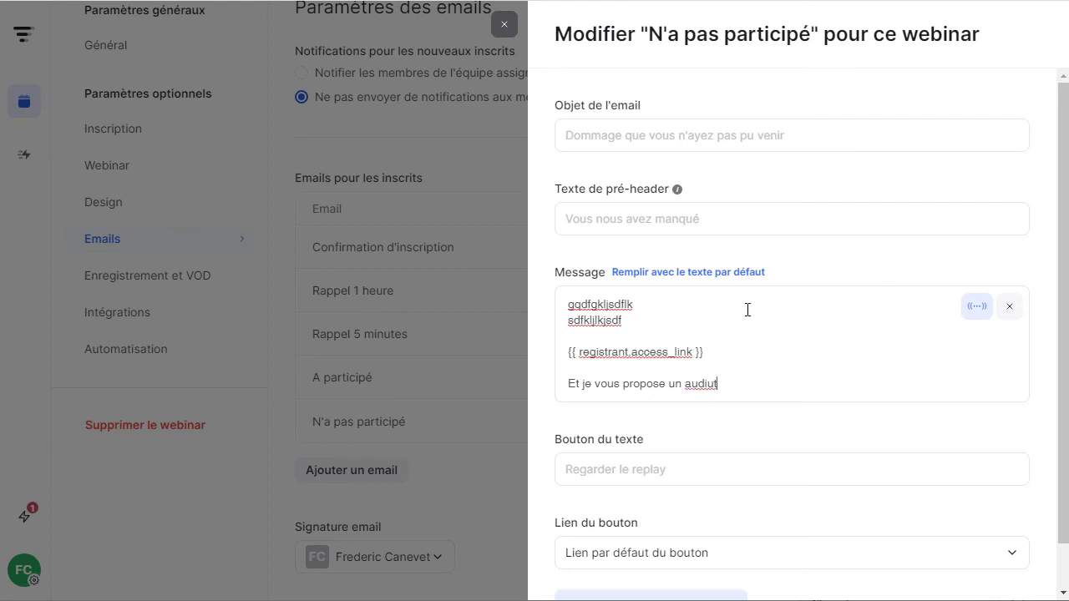
{"action": "key", "text": "BackSpace"}
{"action": "key", "text": "BackSpace"}
{"action": "type", "text": "t"}
{"action": "scroll", "coordinate": [811, 453], "scroll_direction": "down", "scroll_amount": 1}
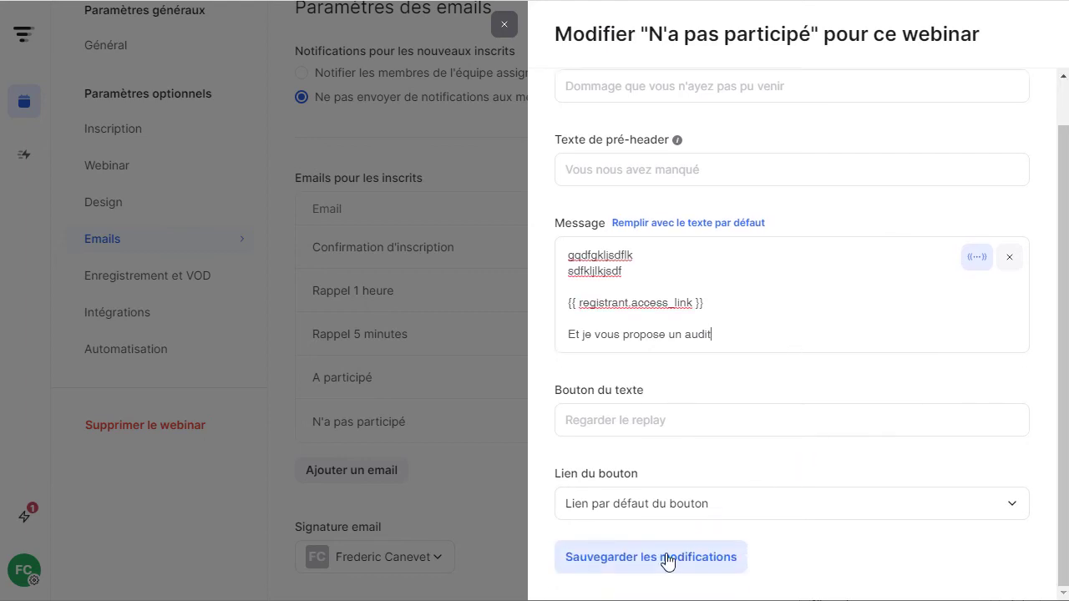
{"action": "left_click", "coordinate": [671, 561]}
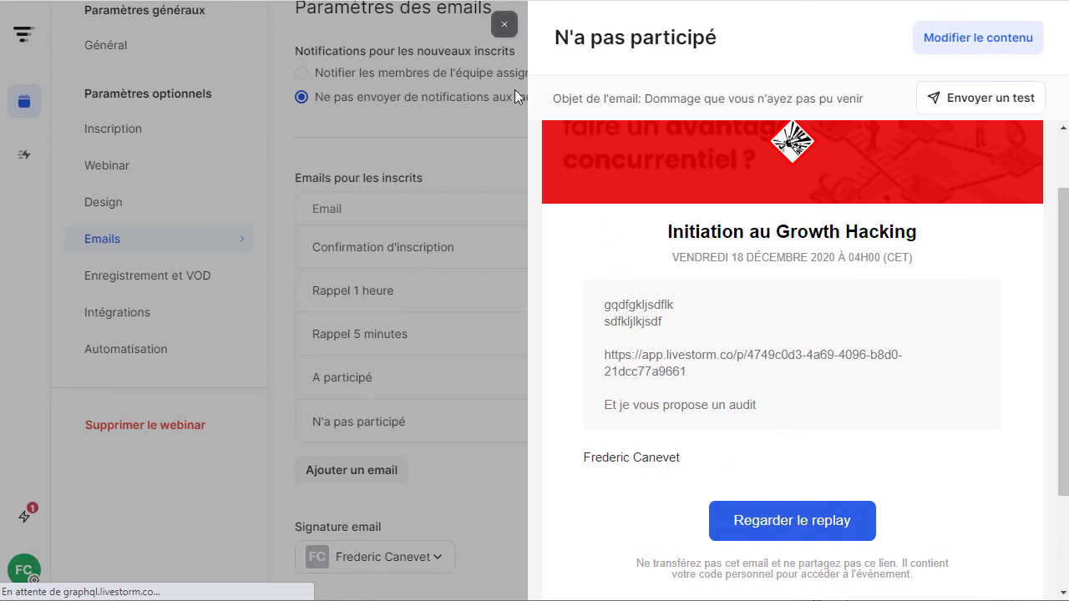
{"action": "left_click", "coordinate": [499, 28]}
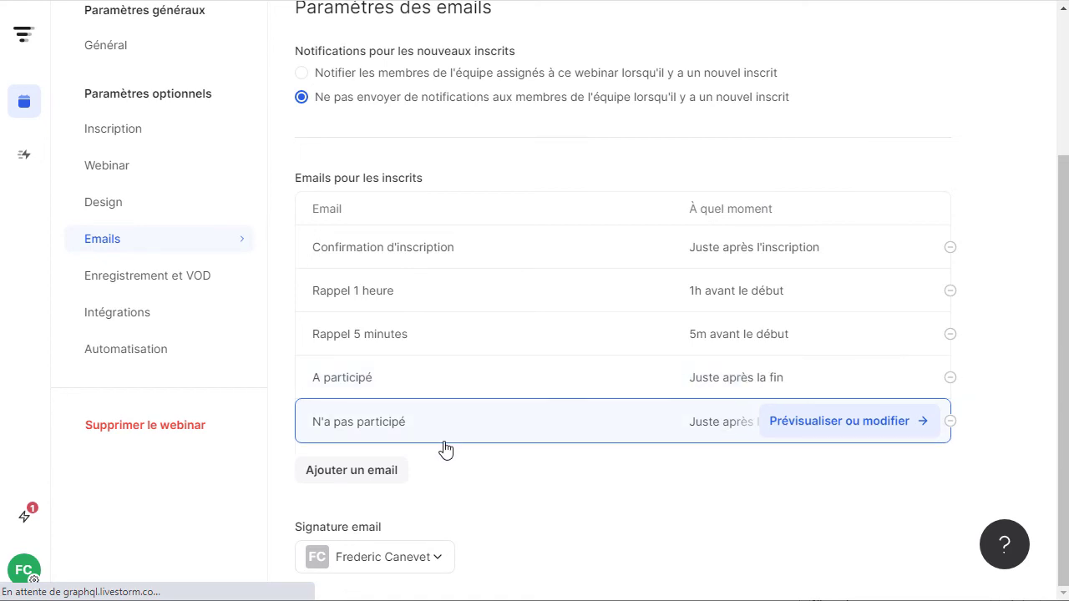
{"action": "left_click", "coordinate": [353, 472]}
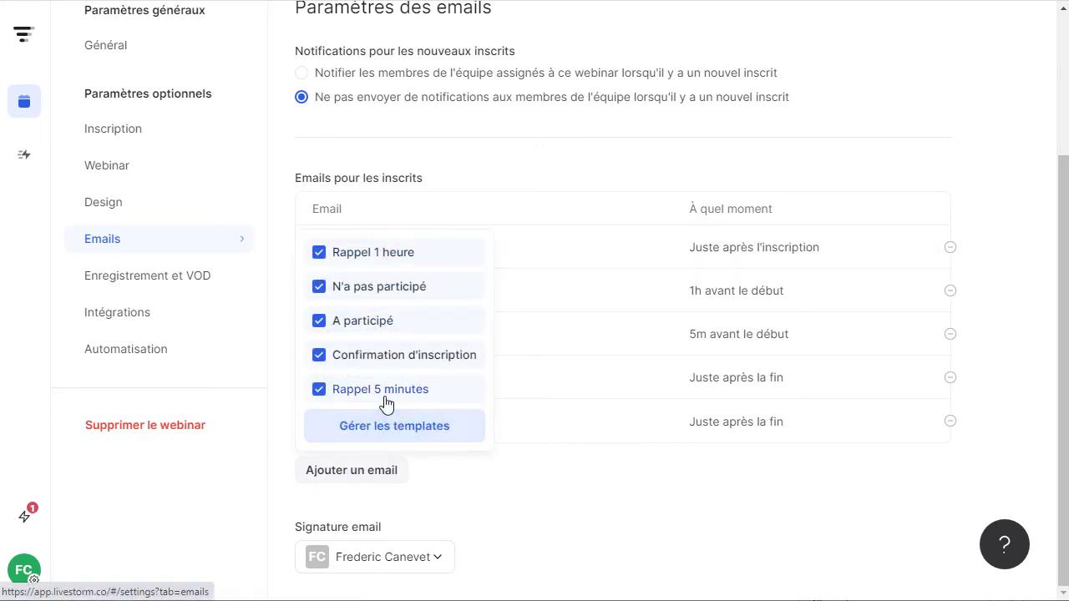
{"action": "left_click", "coordinate": [383, 428]}
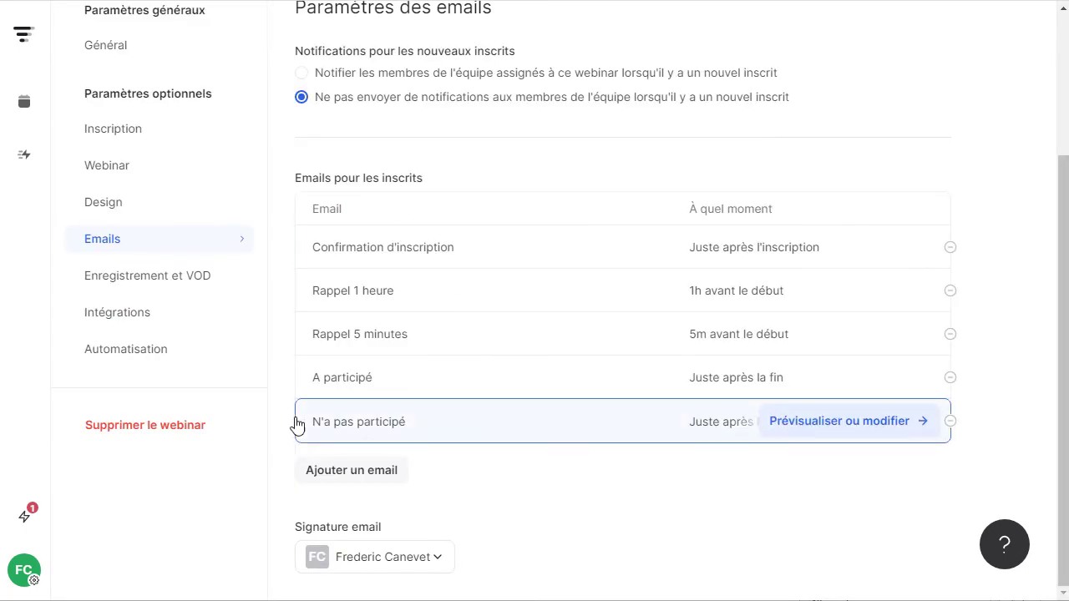
{"action": "left_click", "coordinate": [443, 559]}
{"action": "left_click", "coordinate": [603, 556]}
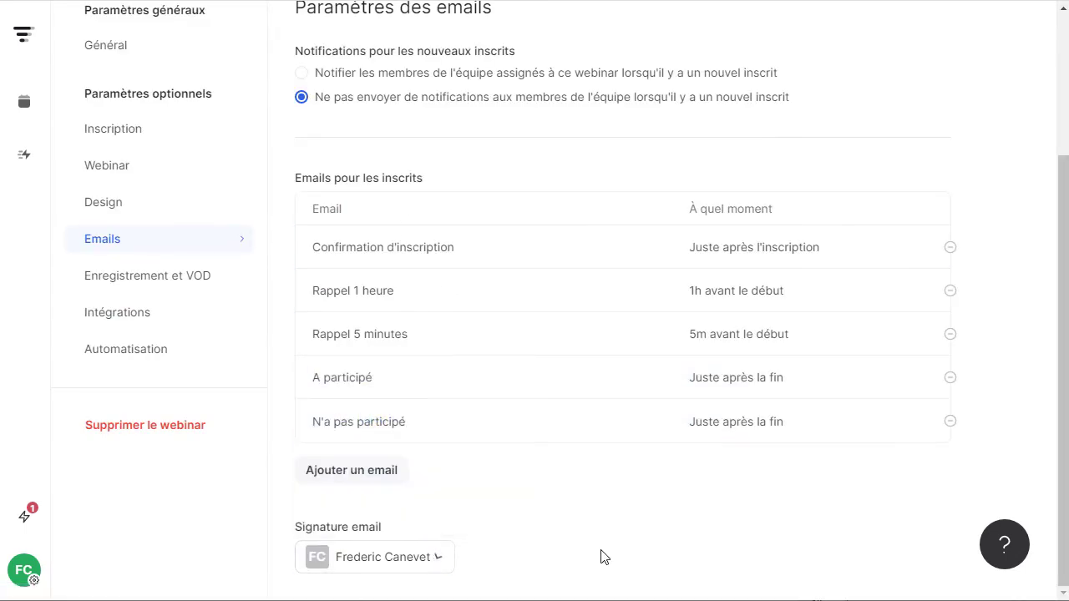
Review the Enregistrement et VOD replay settings, trying and dismissing the Vidéo uploadée source.
{"action": "left_click", "coordinate": [142, 282]}
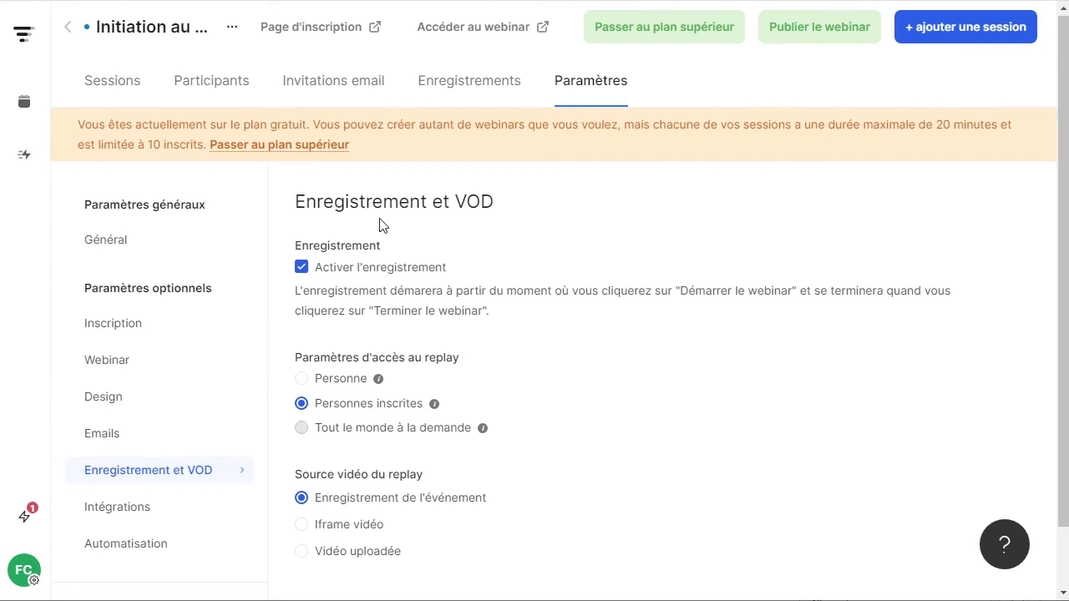
{"action": "scroll", "coordinate": [381, 223], "scroll_direction": "down", "scroll_amount": 1}
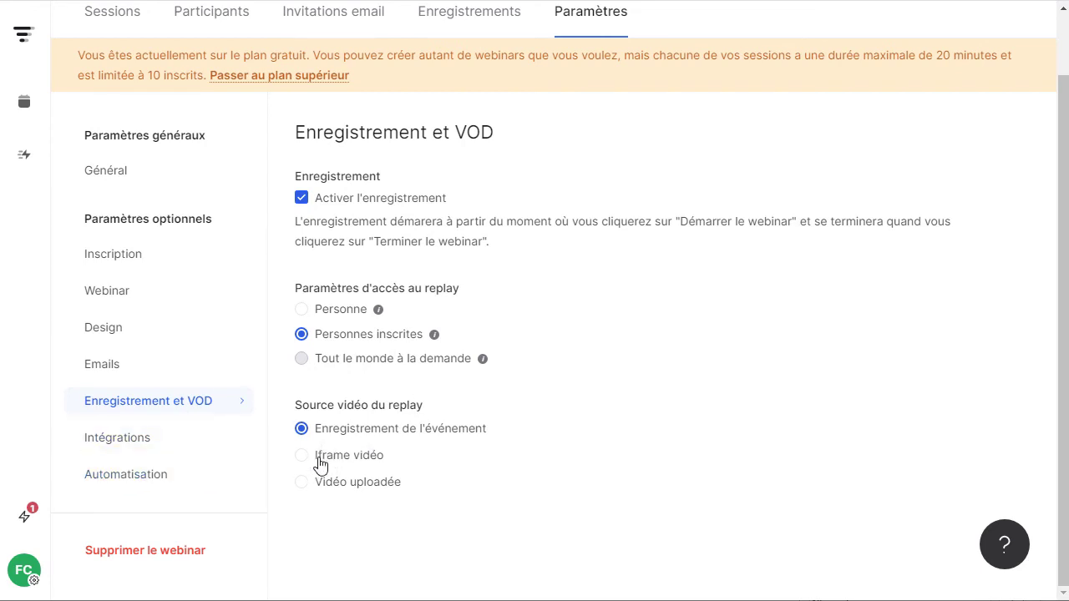
{"action": "left_click", "coordinate": [298, 483]}
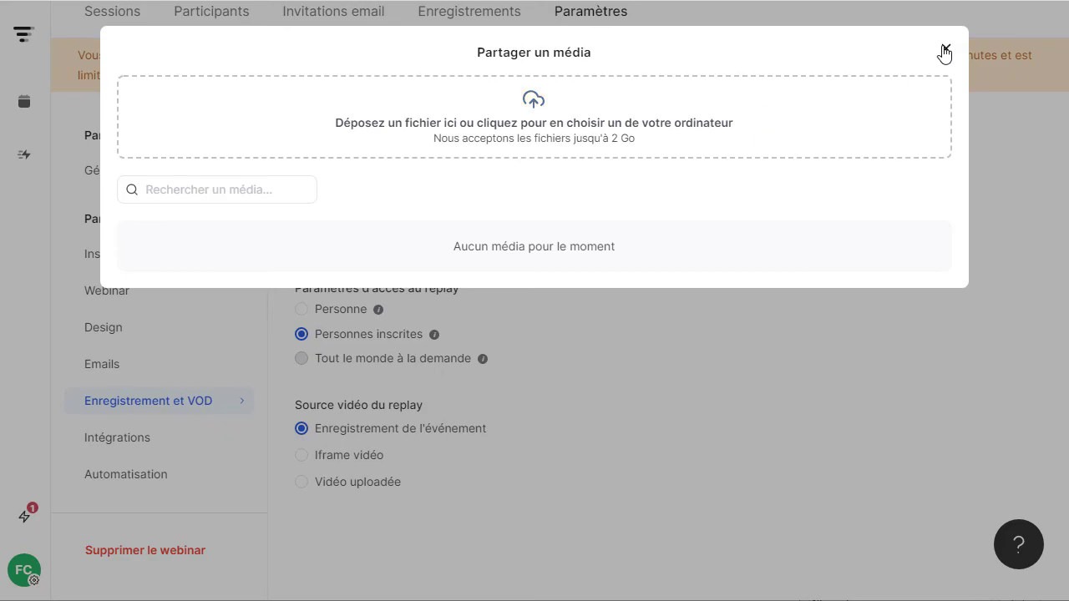
{"action": "left_click", "coordinate": [945, 50]}
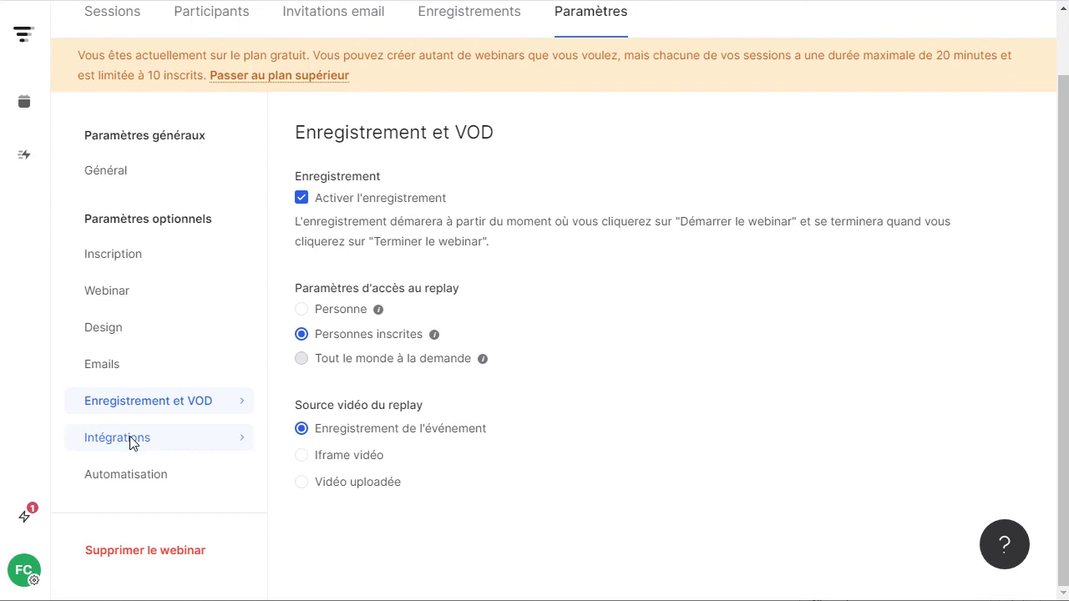
{"action": "left_click", "coordinate": [131, 440]}
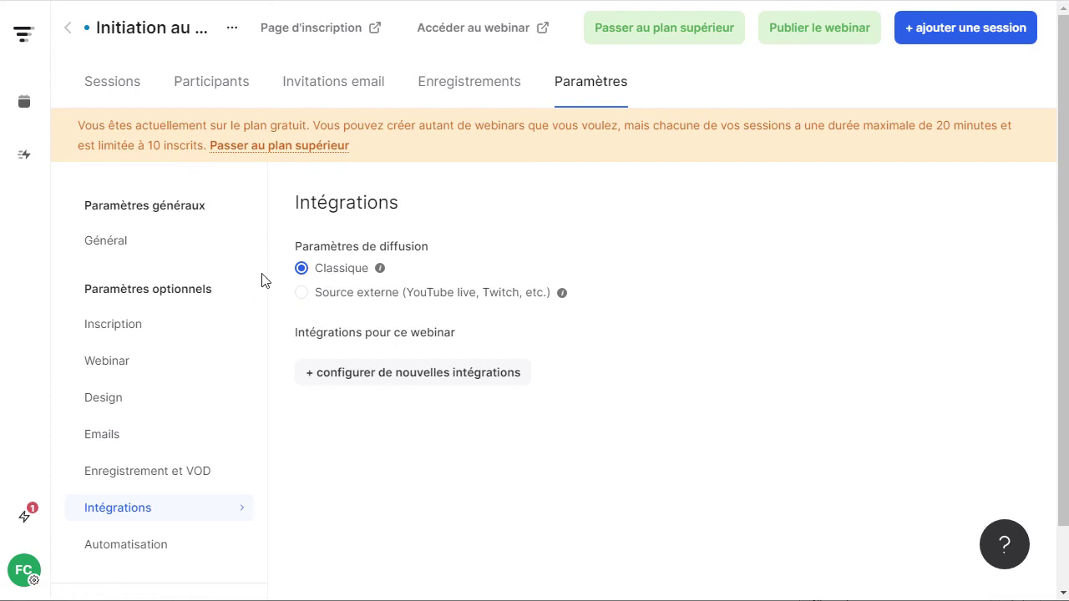
Draft a Jouer une vidéo automation, then discard it so no automation is added.
{"action": "left_click", "coordinate": [93, 547]}
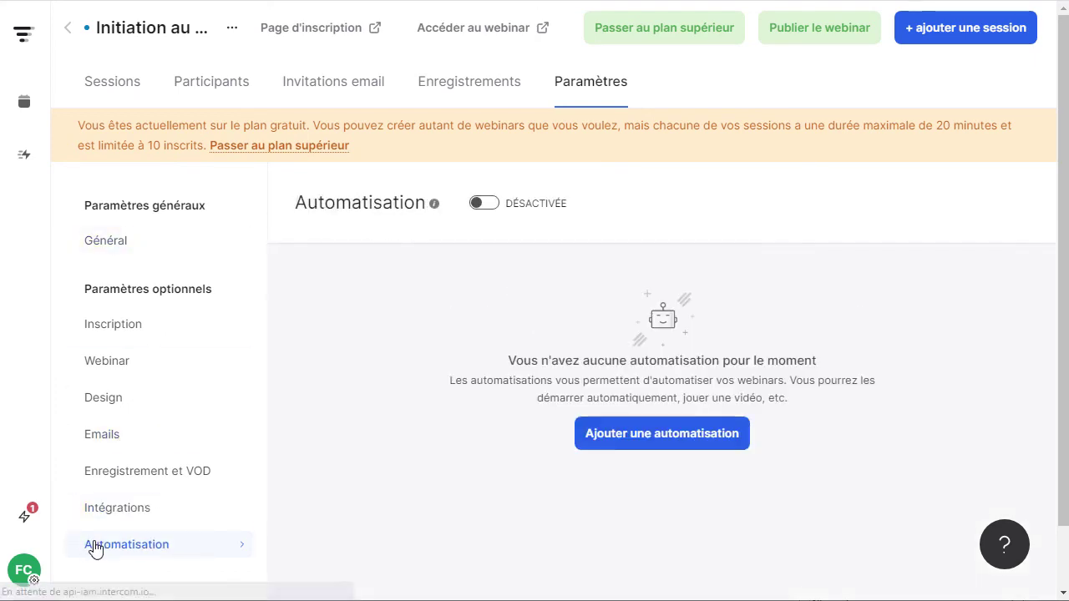
{"action": "scroll", "coordinate": [362, 209], "scroll_direction": "down", "scroll_amount": 1}
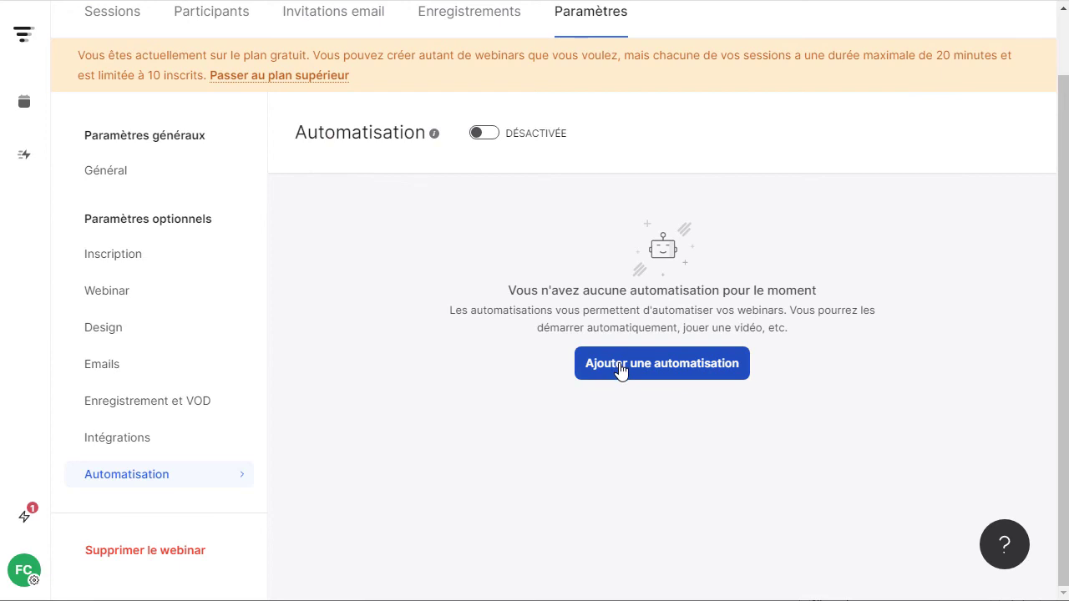
{"action": "left_click", "coordinate": [619, 371]}
{"action": "left_click", "coordinate": [644, 143]}
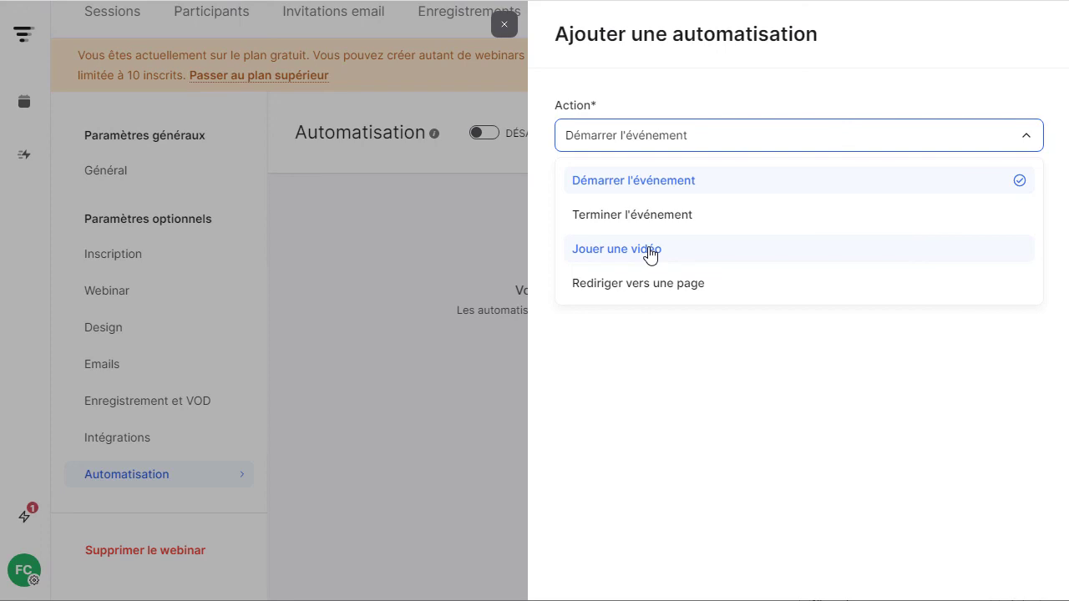
{"action": "left_click", "coordinate": [650, 250]}
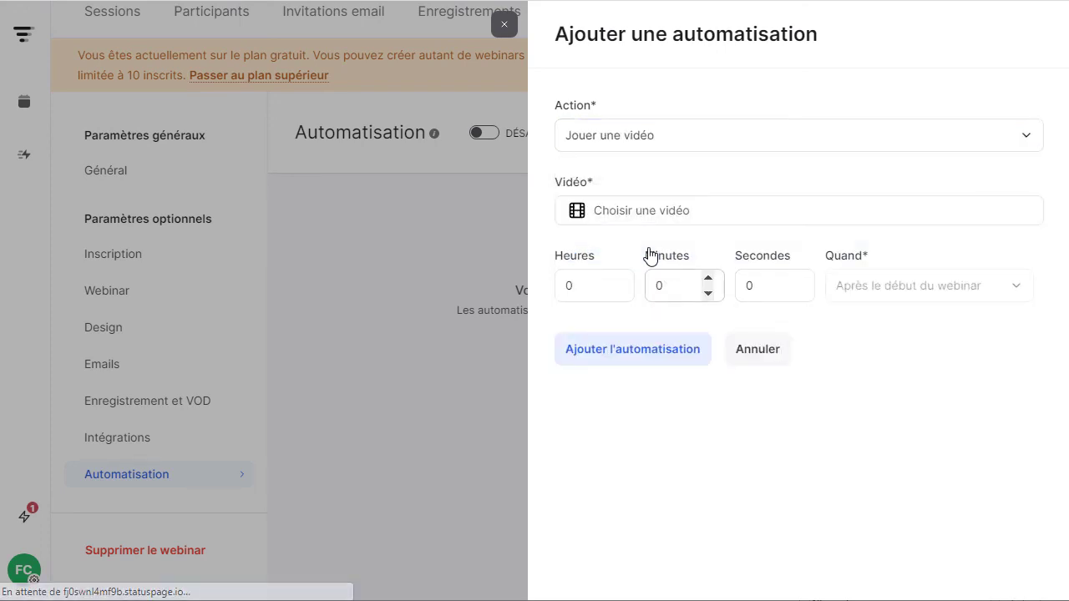
{"action": "left_click", "coordinate": [709, 222]}
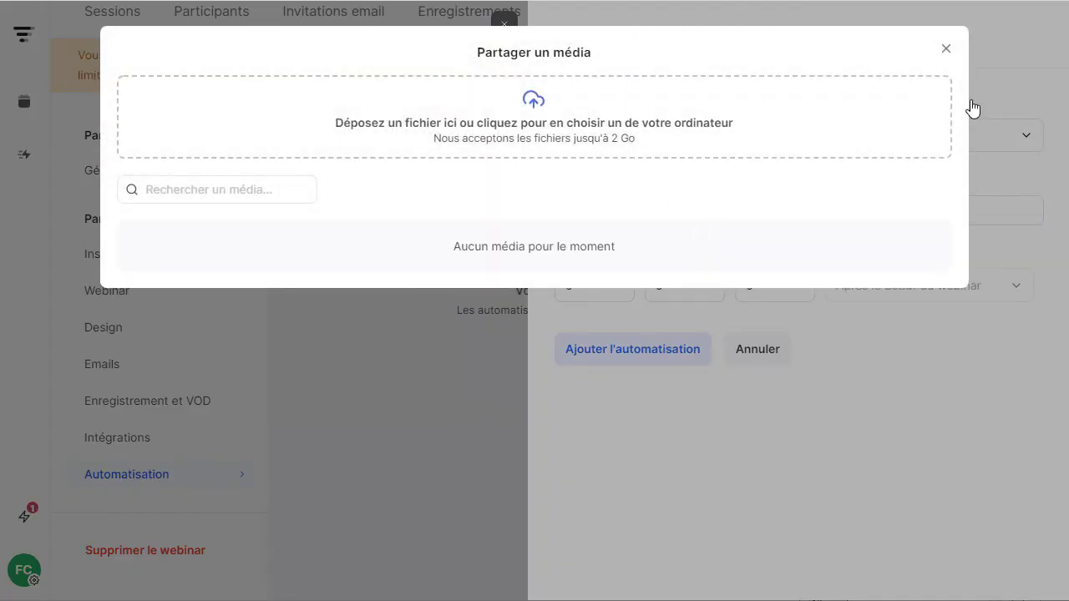
{"action": "left_click", "coordinate": [942, 43]}
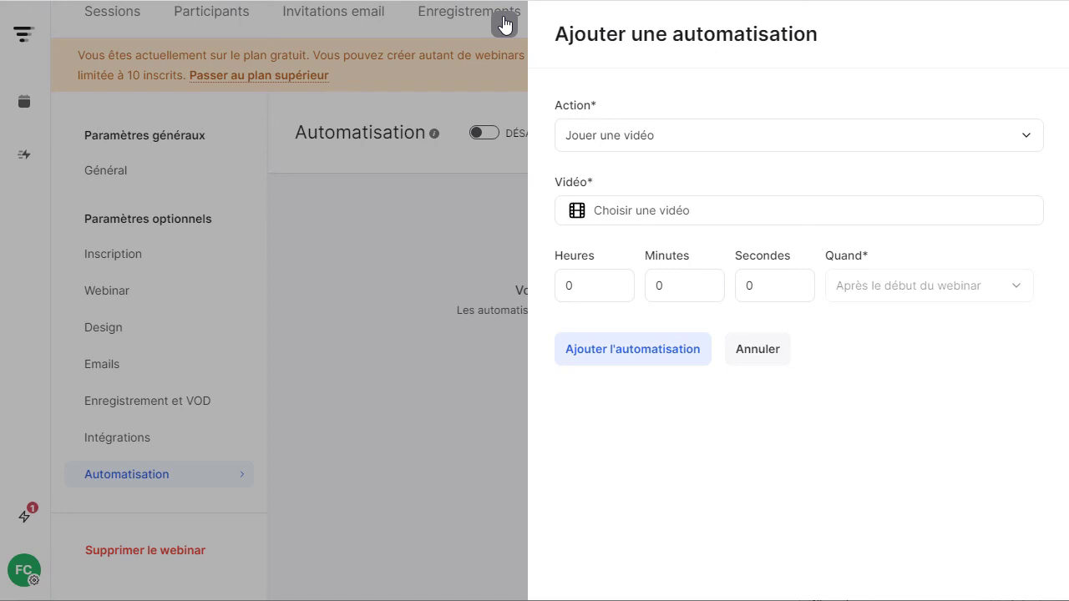
{"action": "left_click", "coordinate": [504, 25]}
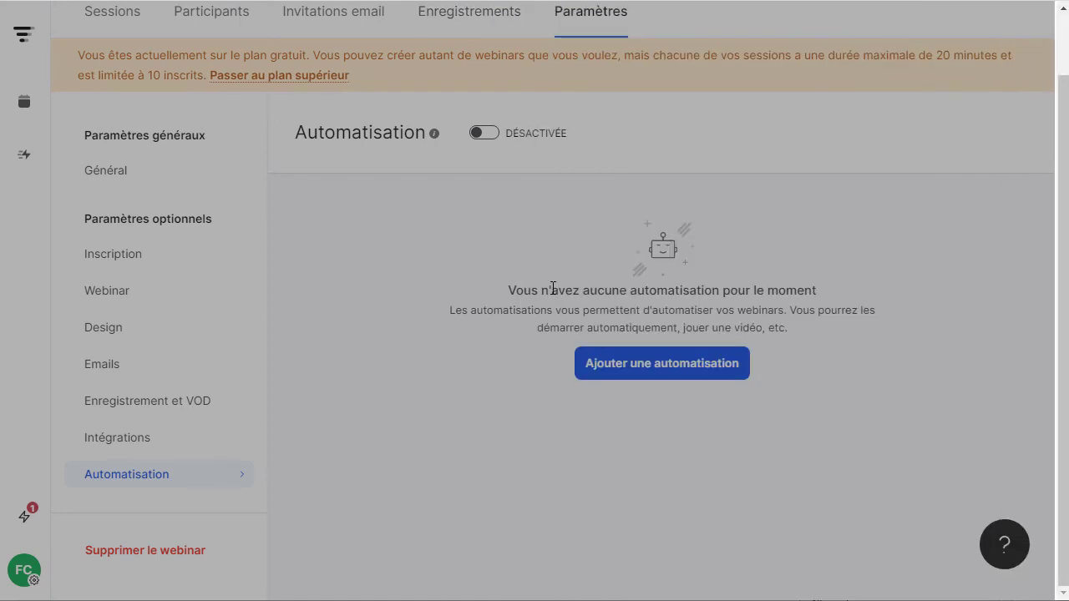
{"action": "scroll", "coordinate": [303, 262], "scroll_direction": "up", "scroll_amount": 2}
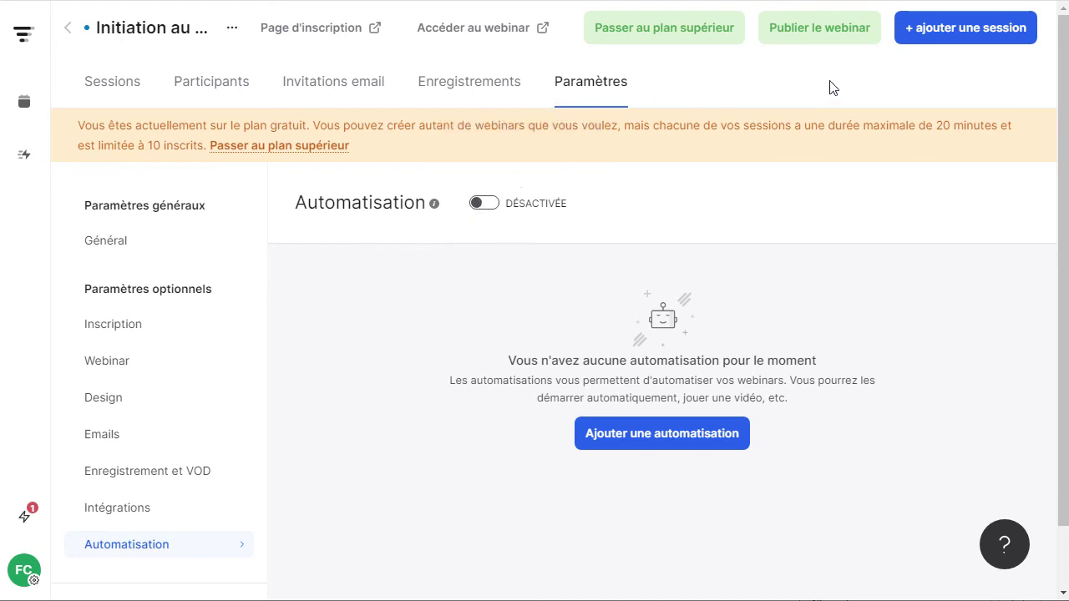
Publish the webinar, preview its public registration page, then close that tab.
{"action": "left_click", "coordinate": [802, 40]}
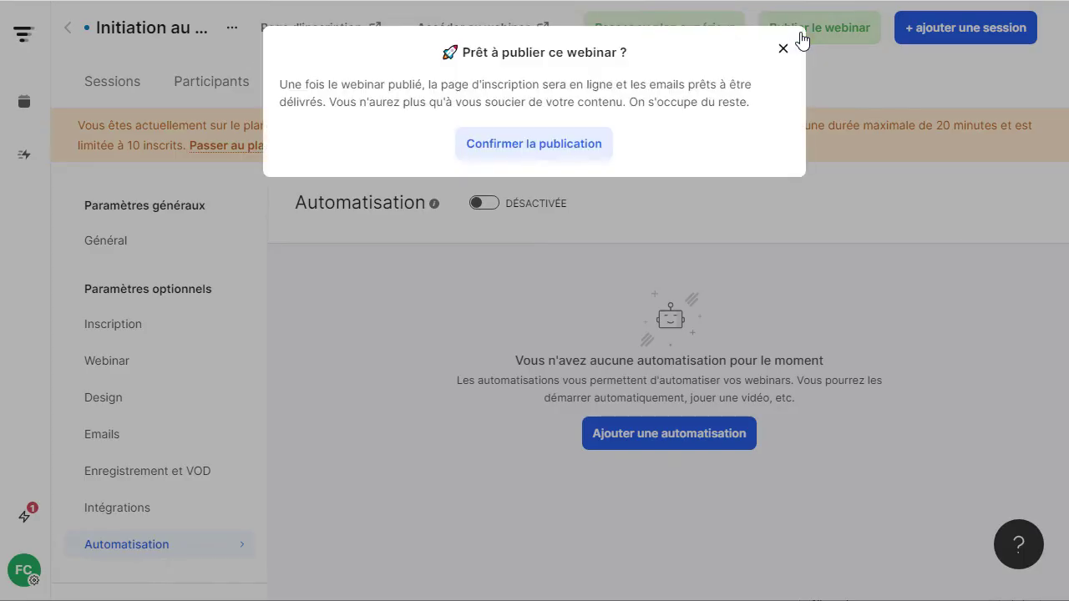
{"action": "left_click", "coordinate": [519, 152]}
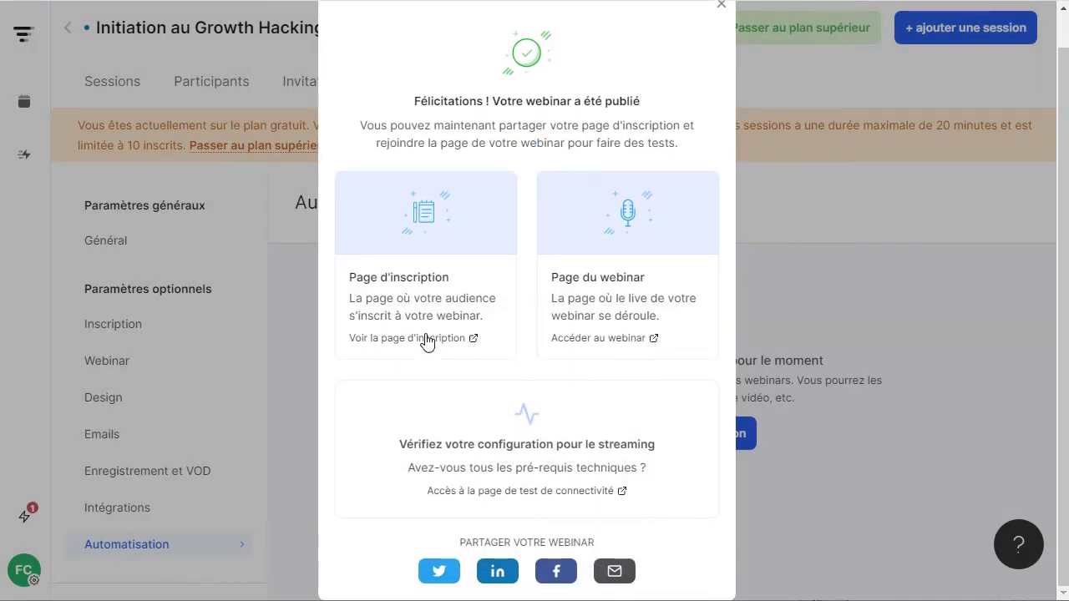
{"action": "left_click", "coordinate": [426, 339]}
{"action": "key", "text": "ctrl+w"}
Open the webinar's public page and scroll through its content.
{"action": "left_click", "coordinate": [622, 318]}
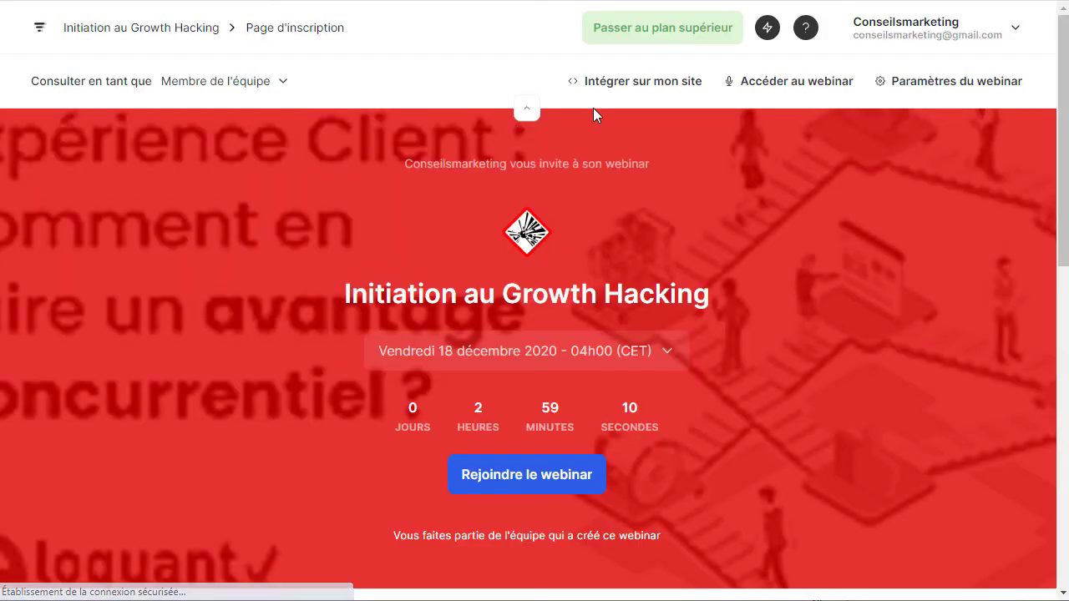
{"action": "scroll", "coordinate": [573, 209], "scroll_direction": "down", "scroll_amount": 3}
{"action": "scroll", "coordinate": [556, 231], "scroll_direction": "down", "scroll_amount": 2}
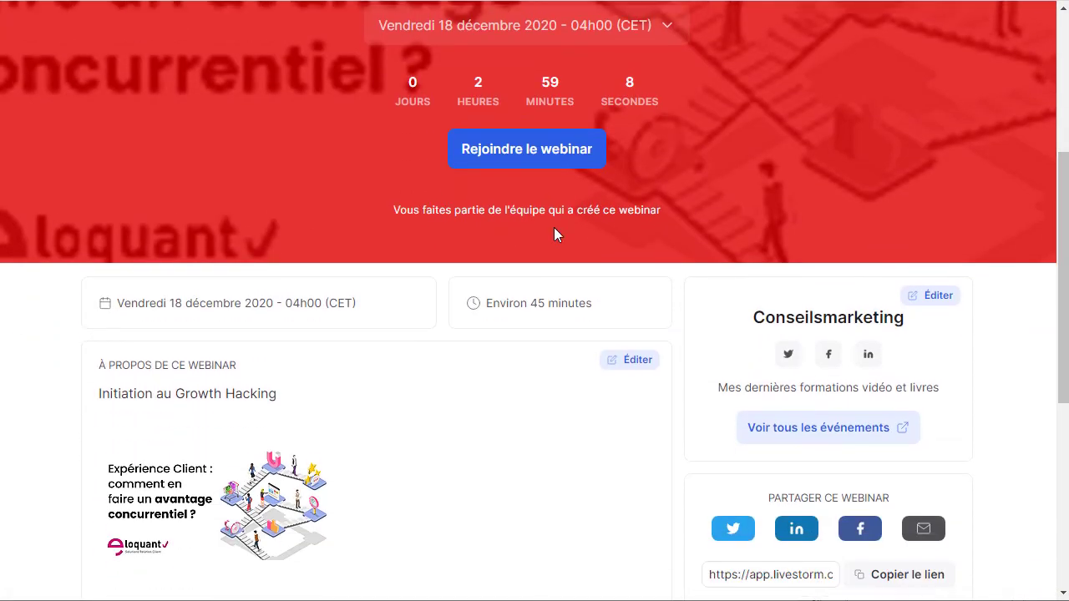
{"action": "scroll", "coordinate": [81, 220], "scroll_direction": "down", "scroll_amount": 2}
{"action": "scroll", "coordinate": [151, 186], "scroll_direction": "down", "scroll_amount": 3}
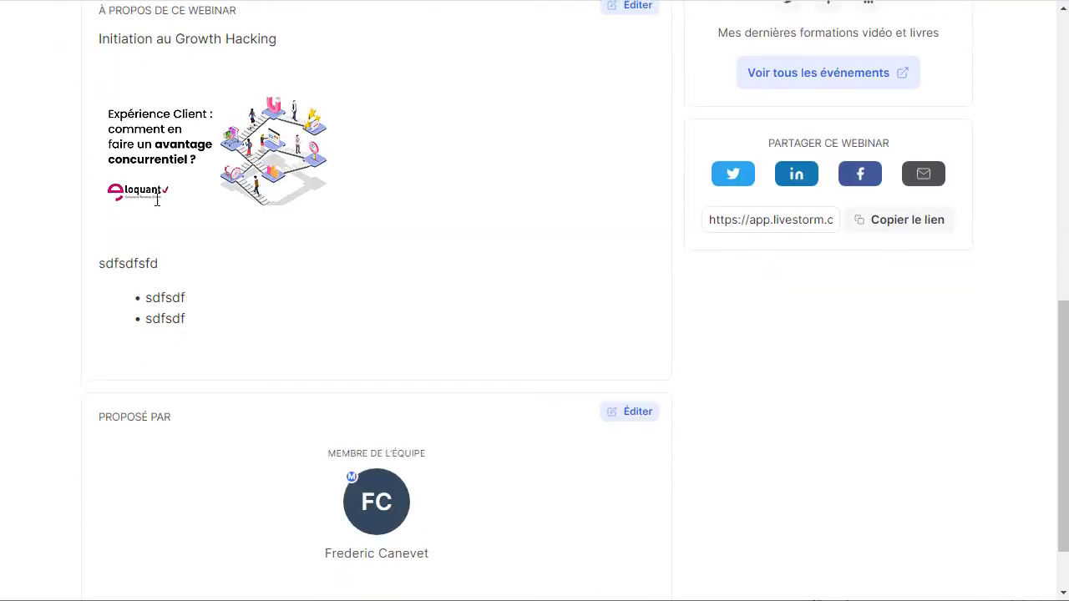
{"action": "scroll", "coordinate": [158, 203], "scroll_direction": "up", "scroll_amount": 3}
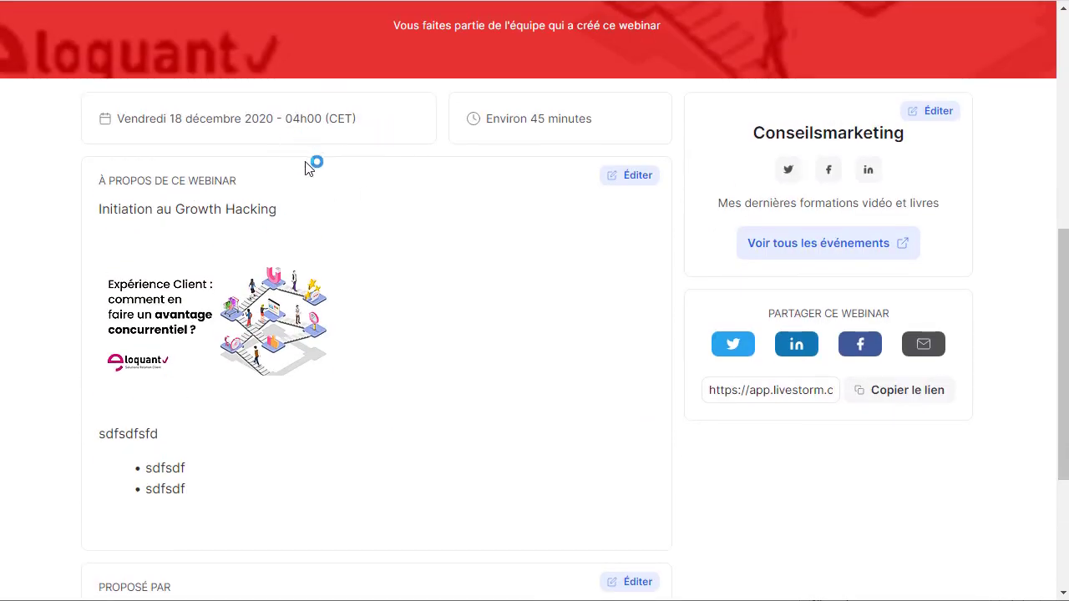
{"action": "scroll", "coordinate": [310, 162], "scroll_direction": "up", "scroll_amount": 3}
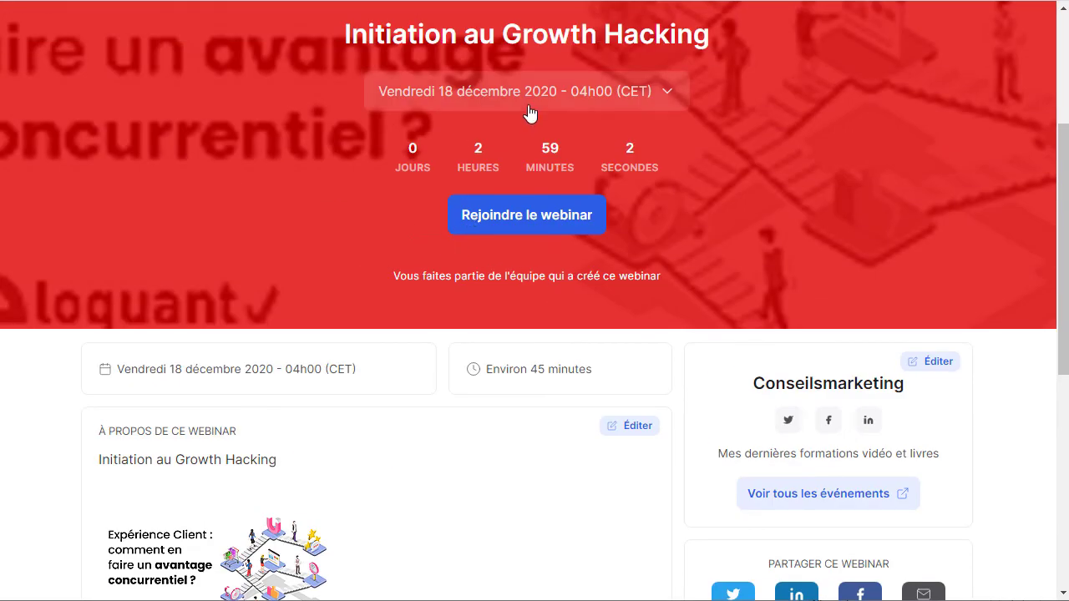
Check the four scheduled sessions, 18 décembre 2020 through 18 février 2021, in the date list.
{"action": "left_click", "coordinate": [599, 106]}
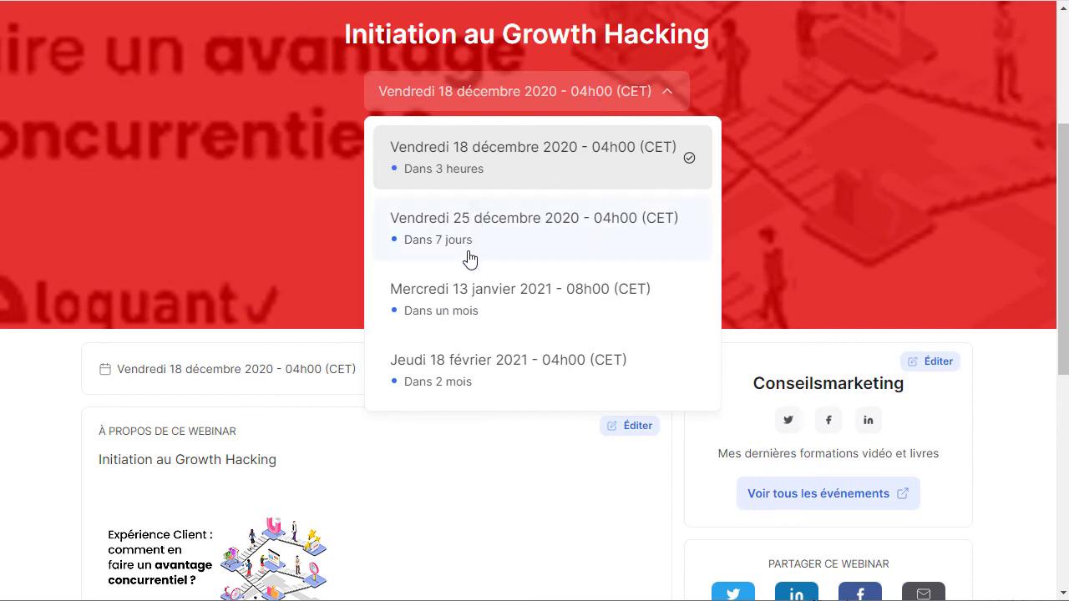
{"action": "scroll", "coordinate": [470, 322], "scroll_direction": "down", "scroll_amount": 3}
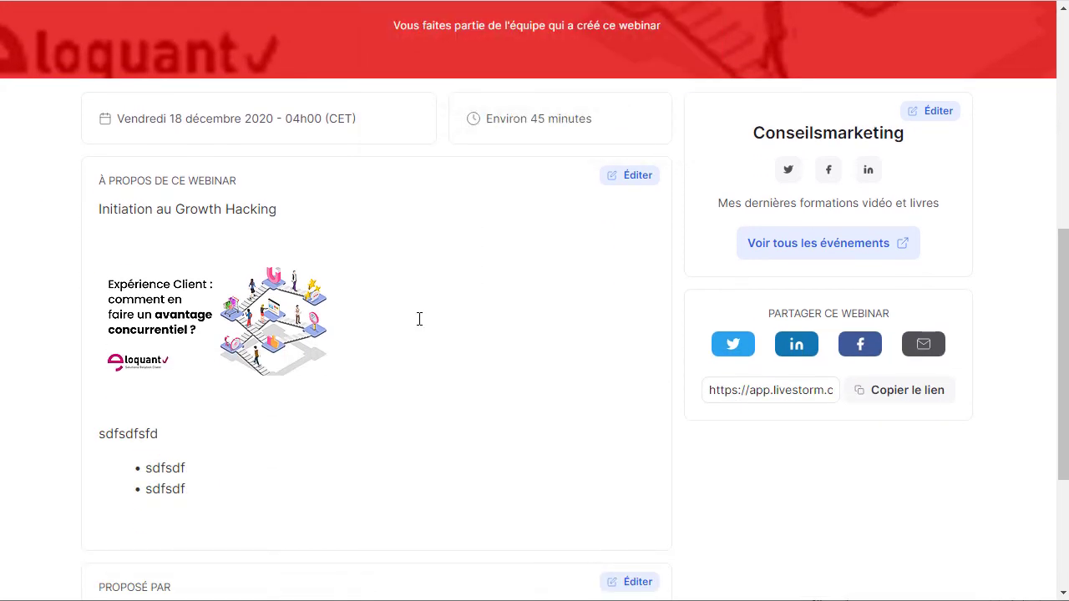
{"action": "scroll", "coordinate": [168, 396], "scroll_direction": "down", "scroll_amount": 3}
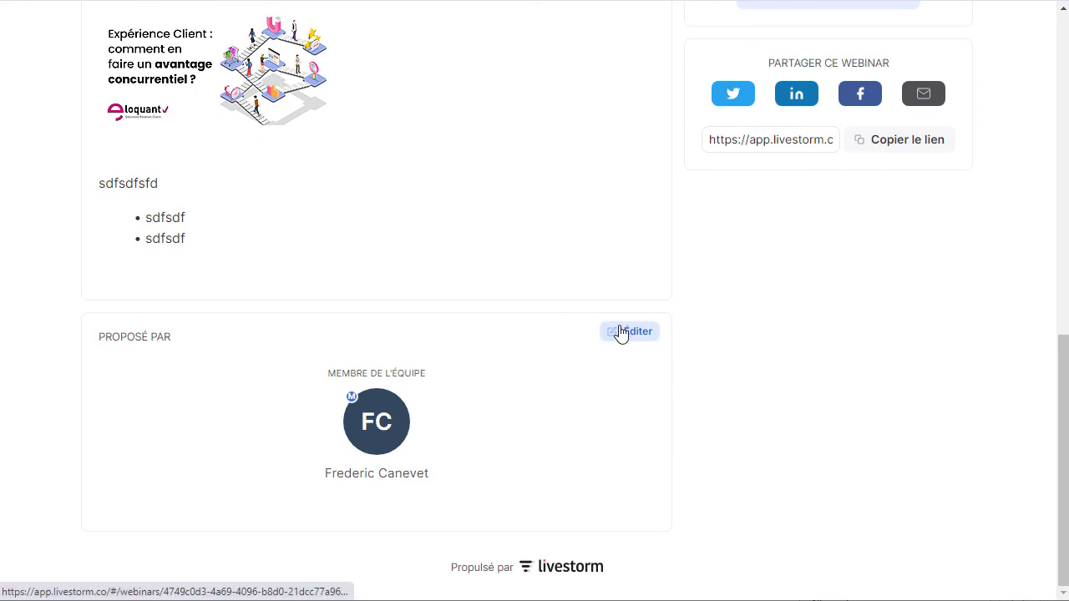
{"action": "scroll", "coordinate": [620, 333], "scroll_direction": "up", "scroll_amount": 5}
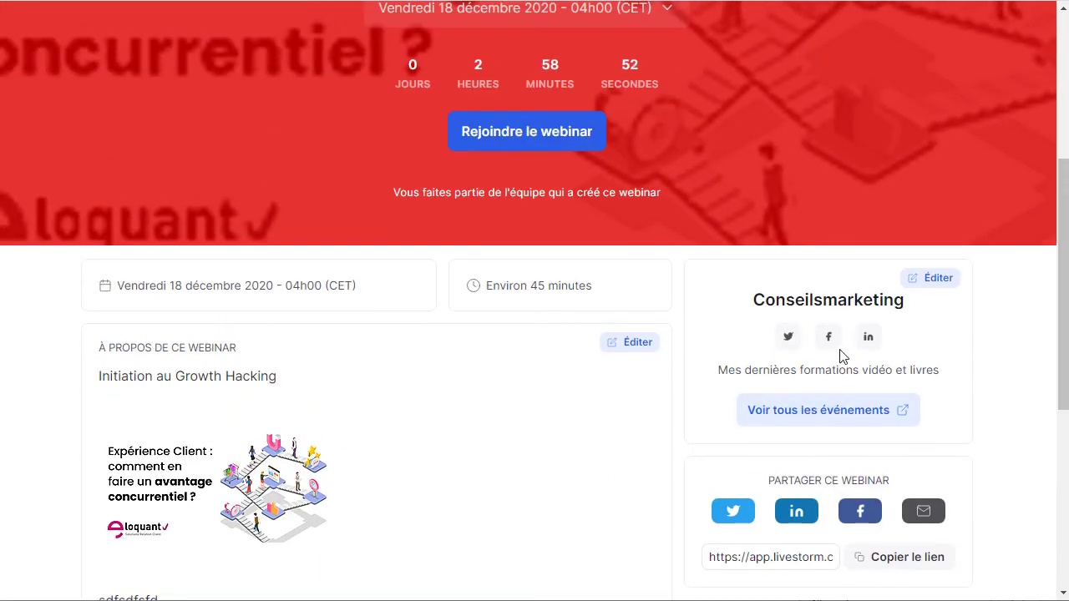
{"action": "scroll", "coordinate": [521, 141], "scroll_direction": "up", "scroll_amount": 3}
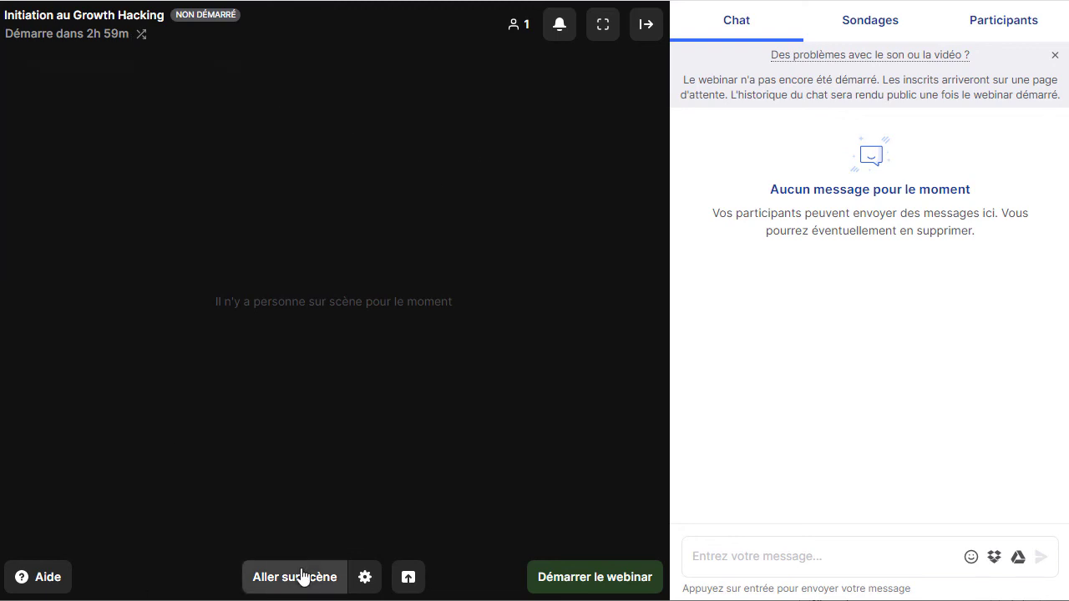
{"action": "left_click", "coordinate": [565, 576]}
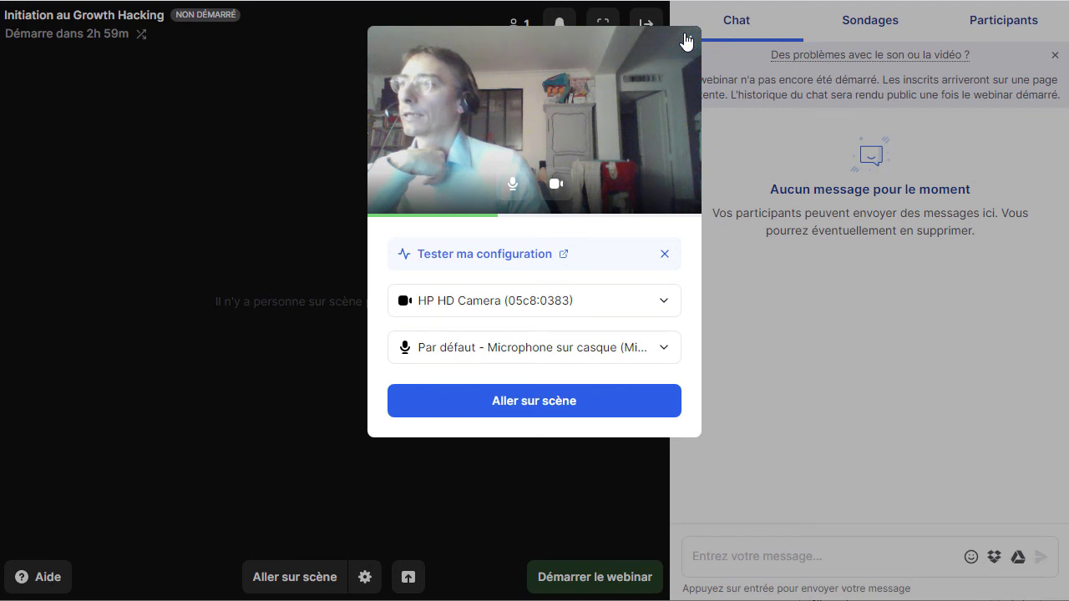
{"action": "left_click", "coordinate": [685, 41]}
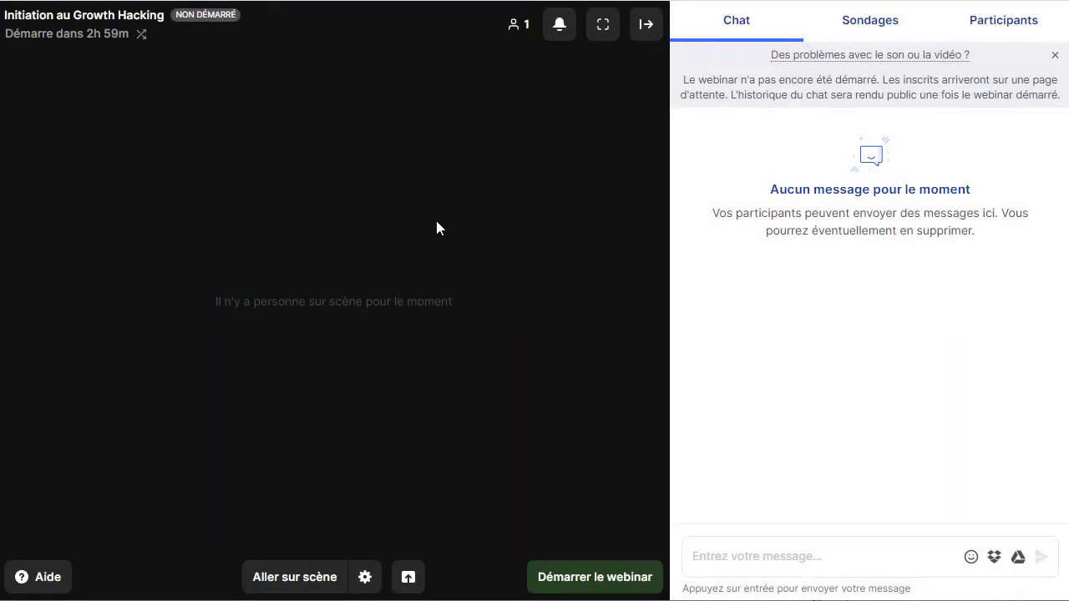
{"action": "left_click", "coordinate": [366, 578]}
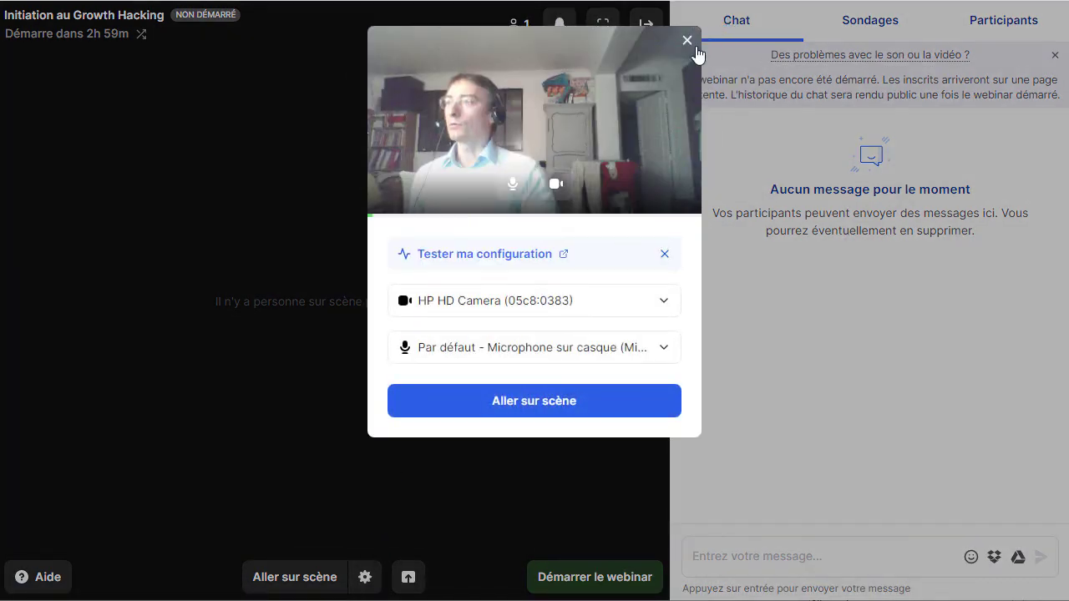
{"action": "left_click", "coordinate": [685, 41]}
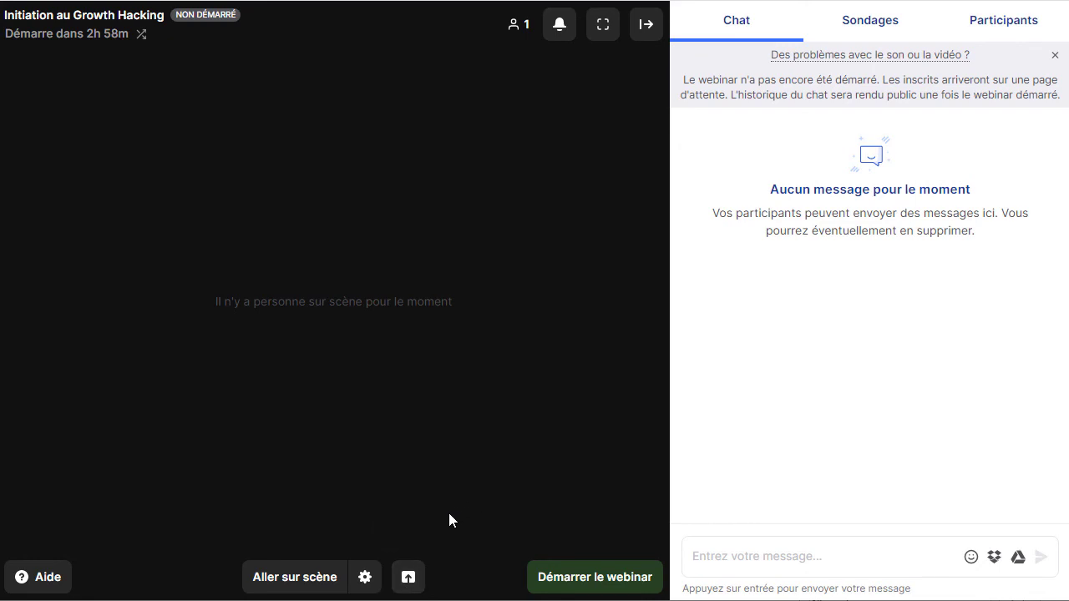
{"action": "left_click", "coordinate": [641, 27]}
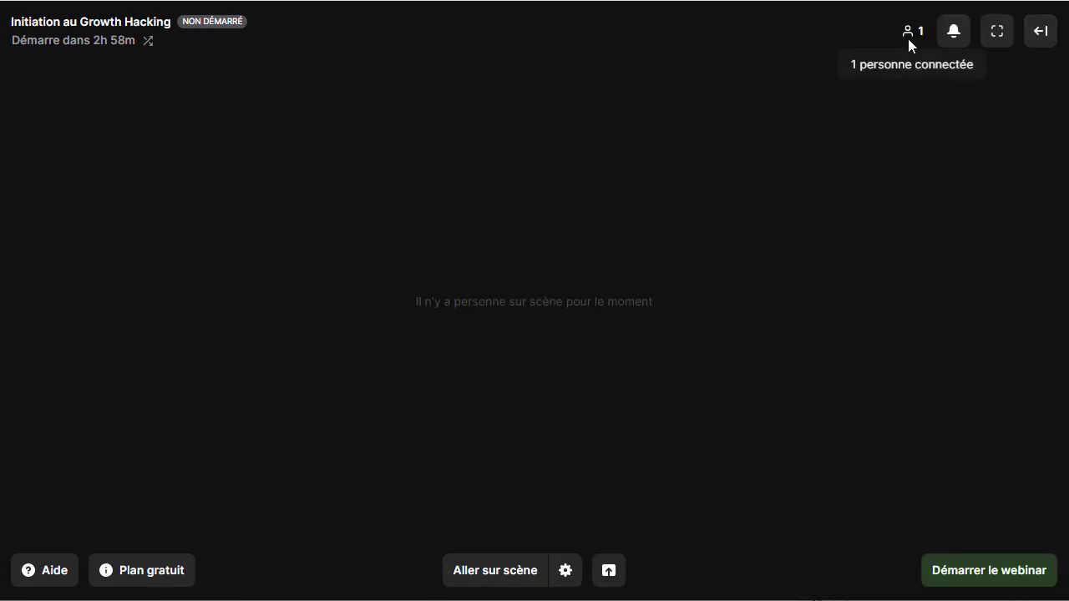
{"action": "left_click", "coordinate": [949, 39]}
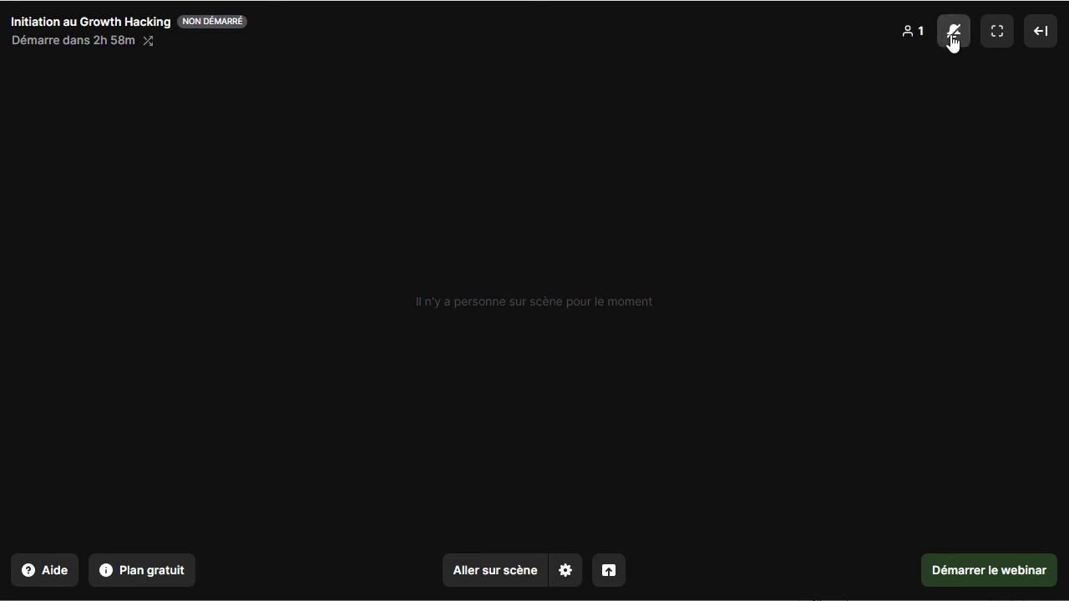
{"action": "left_click", "coordinate": [948, 40]}
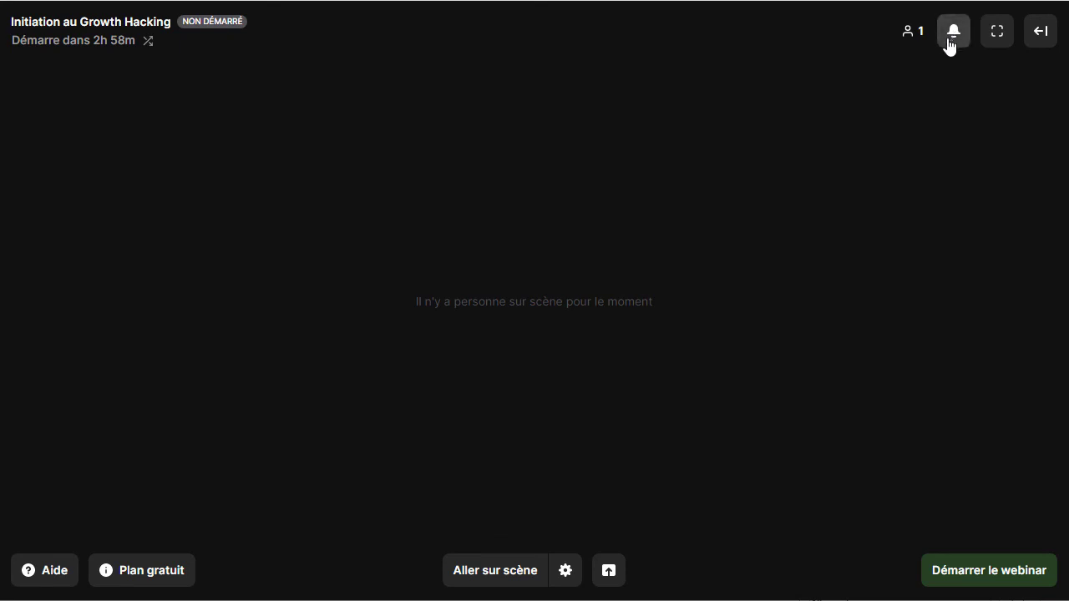
{"action": "left_click", "coordinate": [996, 34]}
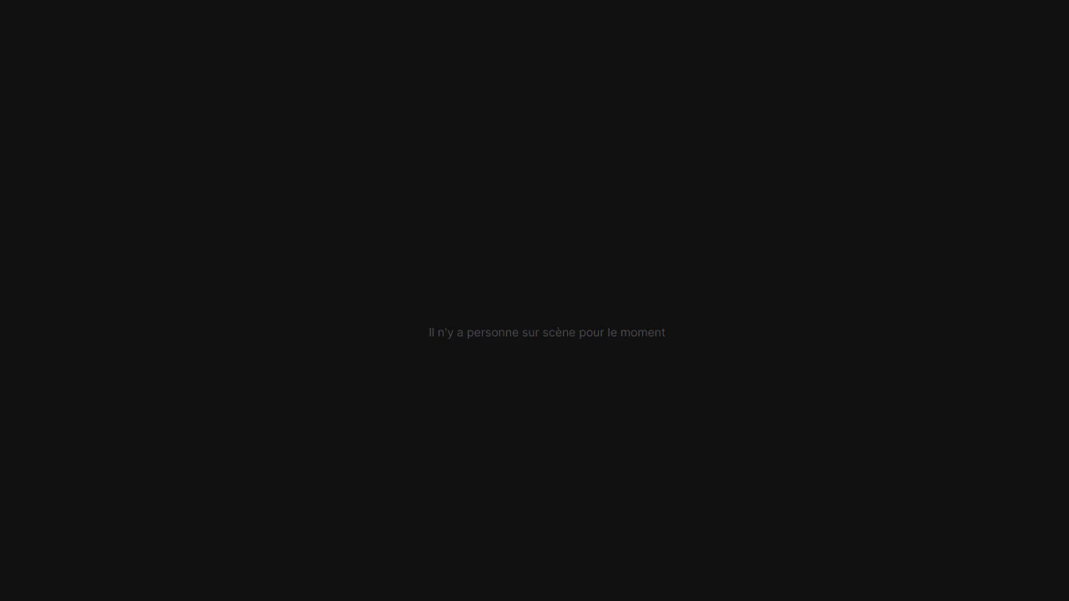
{"action": "key", "text": "Escape"}
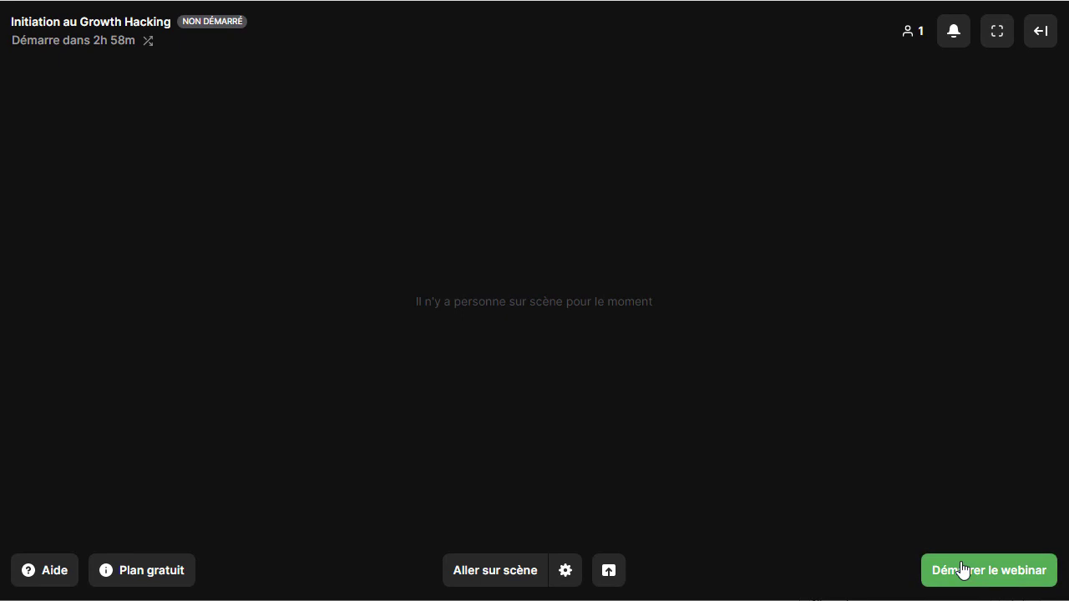
{"action": "left_click", "coordinate": [1040, 32]}
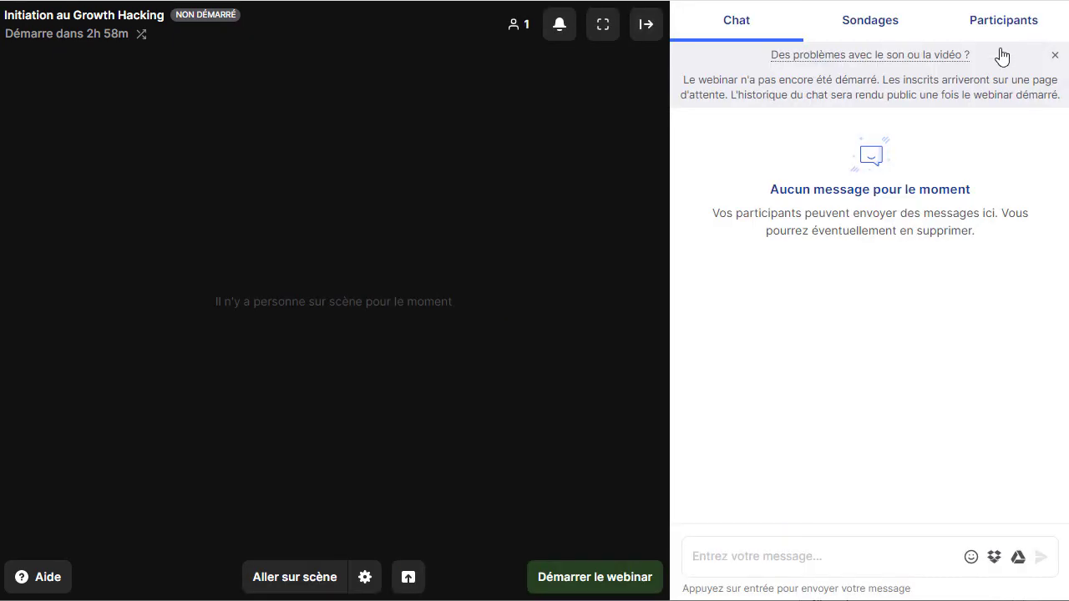
Send the message 'Bonjour' in the room chat.
{"action": "left_click", "coordinate": [746, 547]}
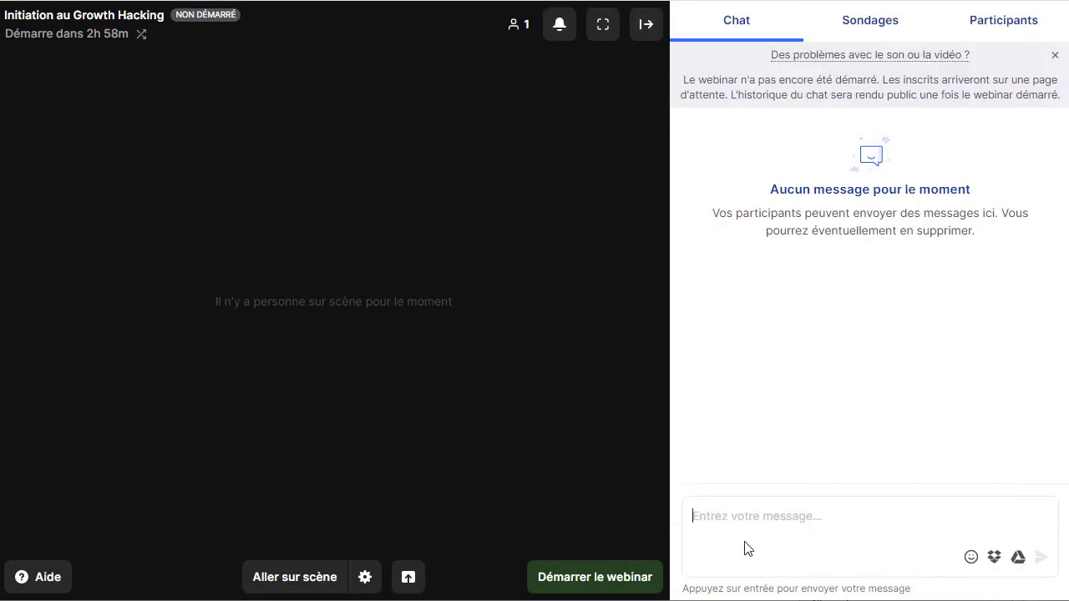
{"action": "type", "text": "Bonjour"}
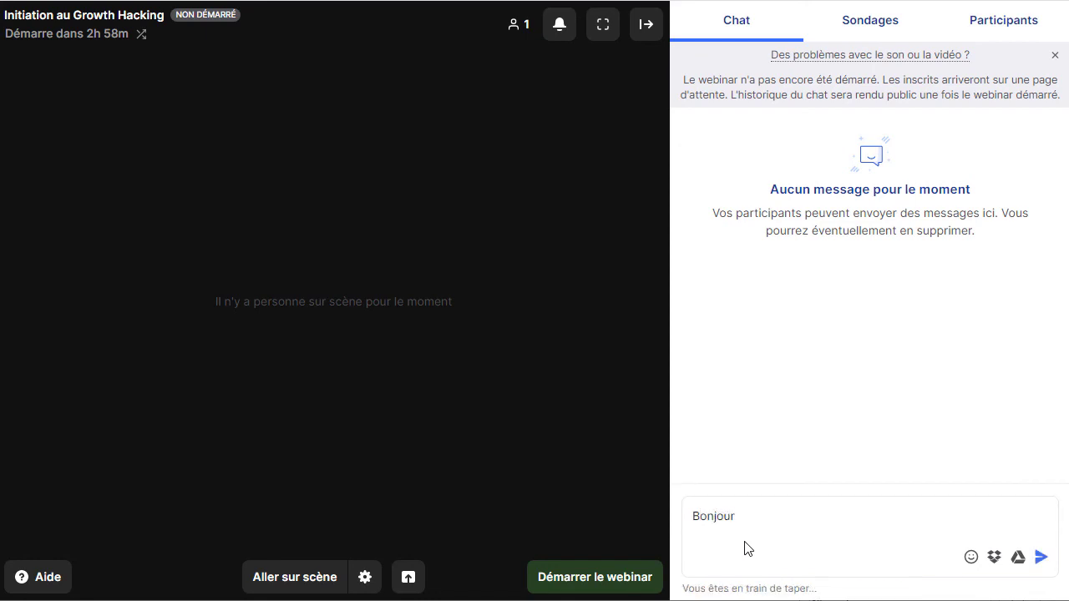
{"action": "key", "text": "Return"}
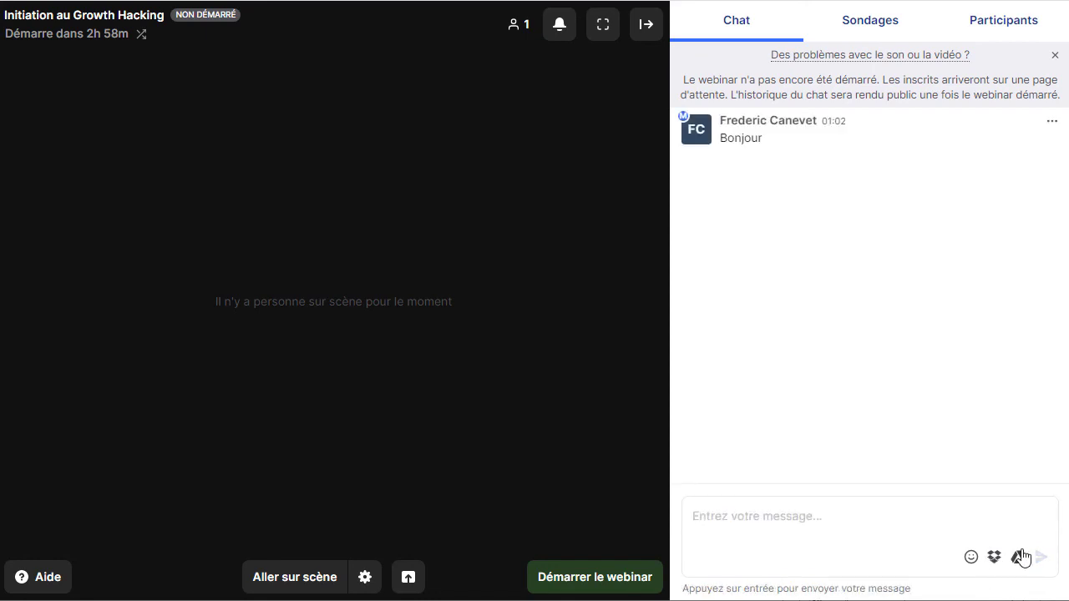
Publish a poll 'Est -ezbs' with answers oui and Non, then check connected participants.
{"action": "left_click", "coordinate": [847, 24]}
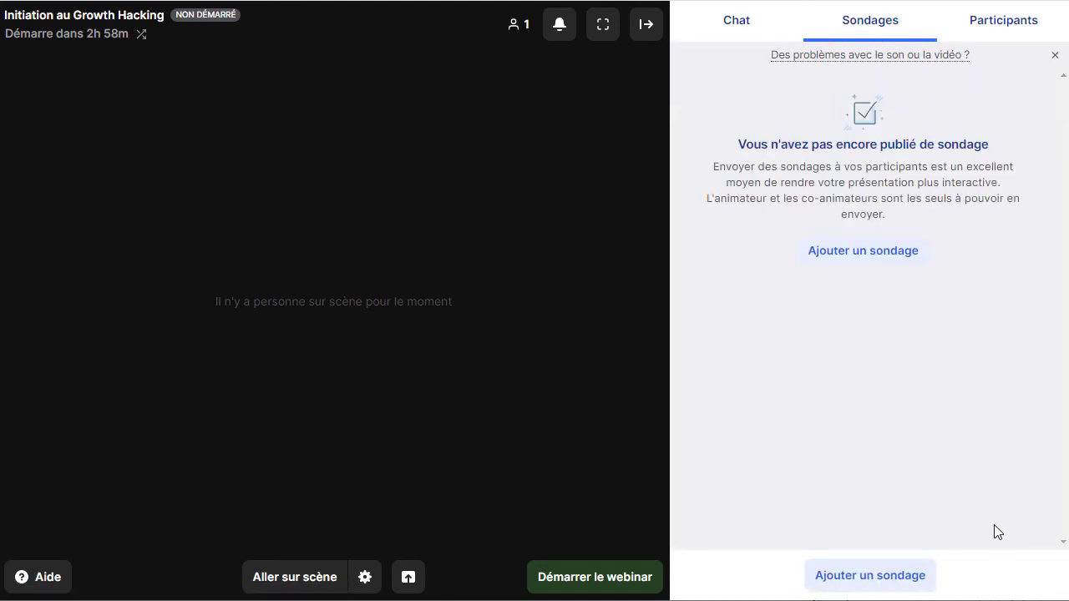
{"action": "left_click", "coordinate": [842, 579]}
{"action": "left_click", "coordinate": [733, 145]}
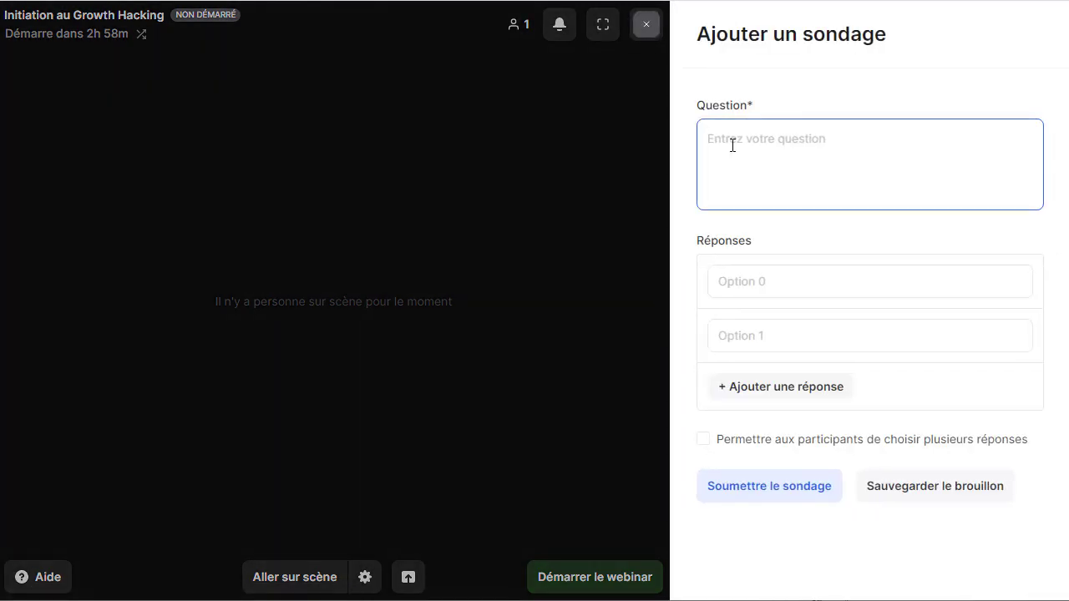
{"action": "type", "text": "Est -ezbse"}
{"action": "left_click", "coordinate": [780, 291]}
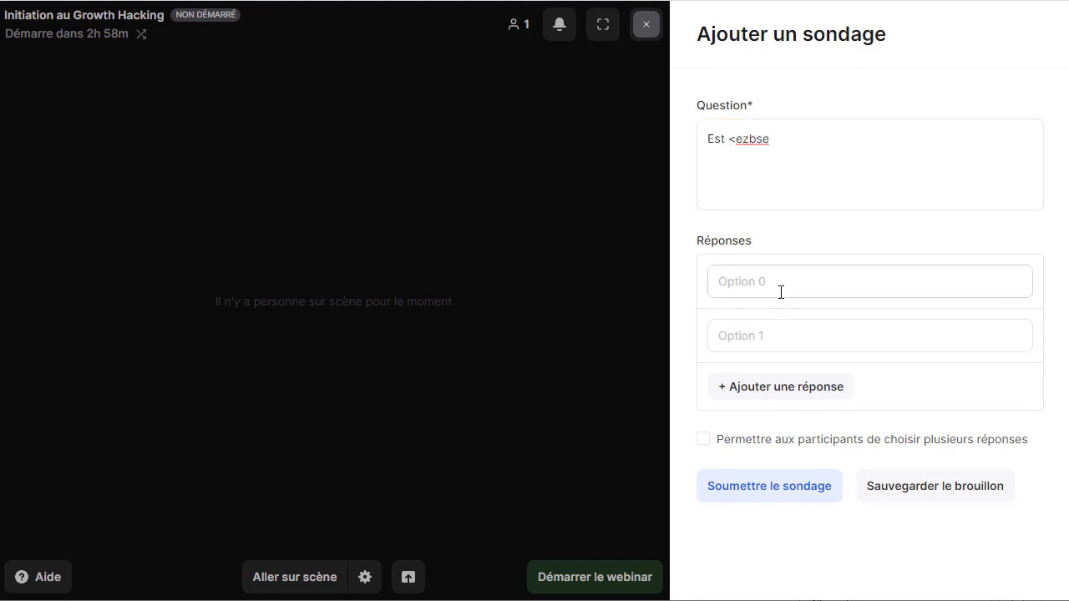
{"action": "type", "text": "oui"}
{"action": "key", "text": "Tab"}
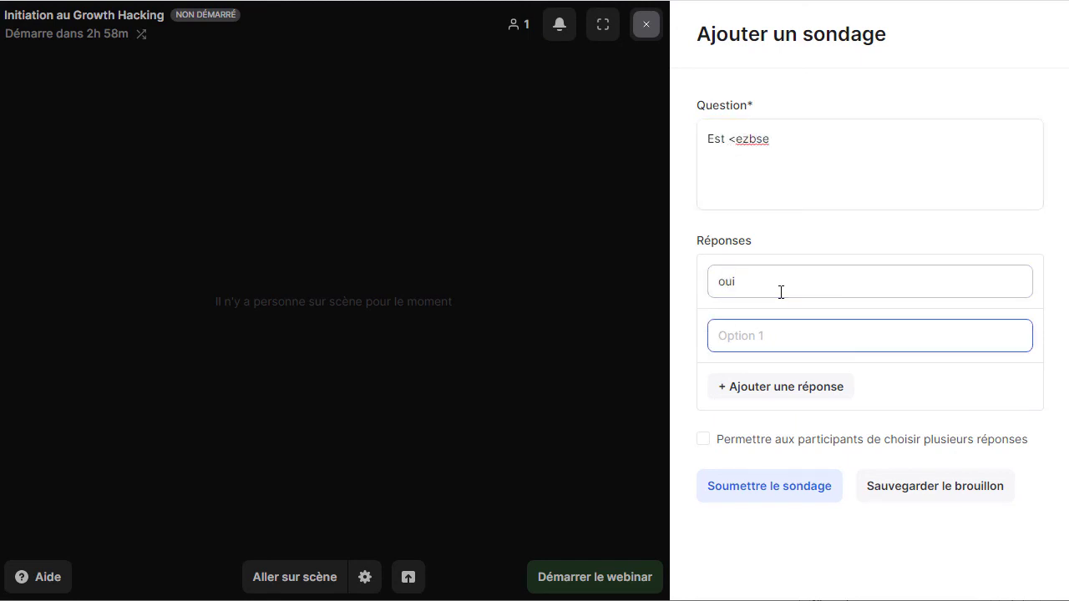
{"action": "type", "text": "Non"}
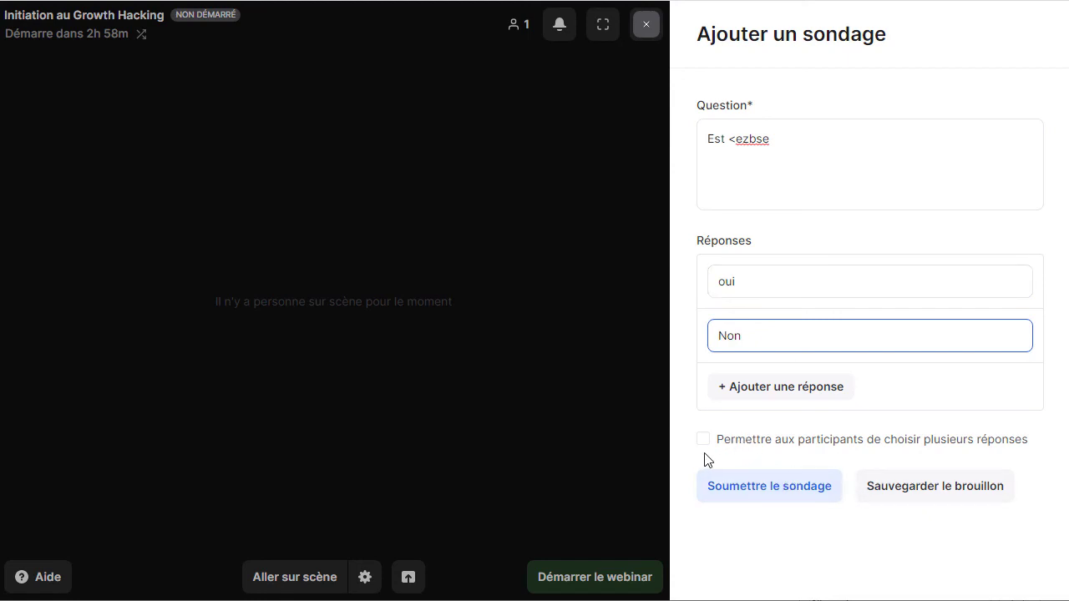
{"action": "left_click", "coordinate": [749, 499]}
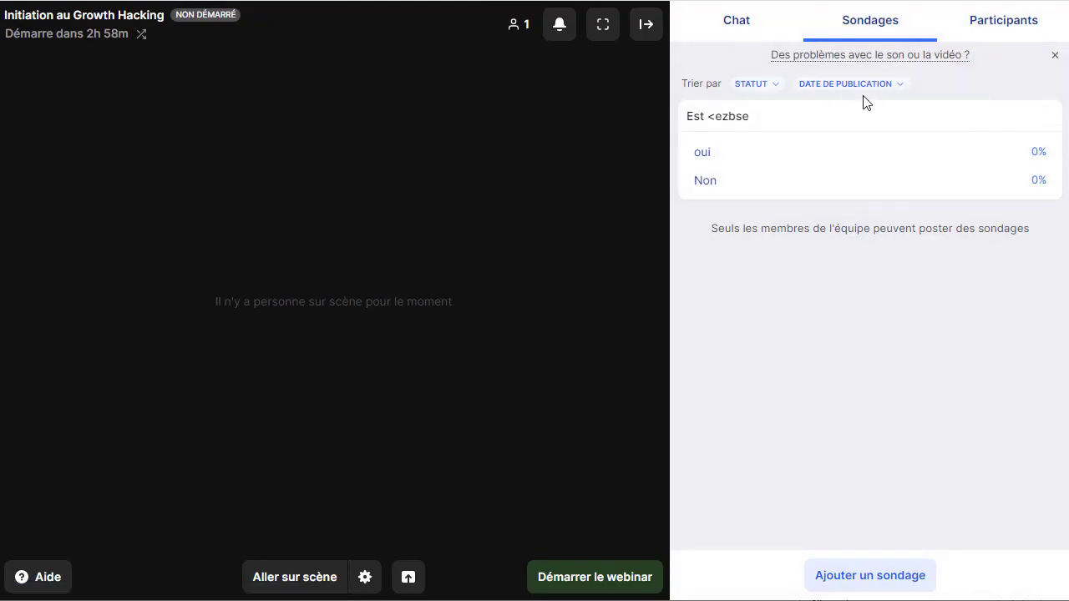
{"action": "left_click", "coordinate": [973, 28]}
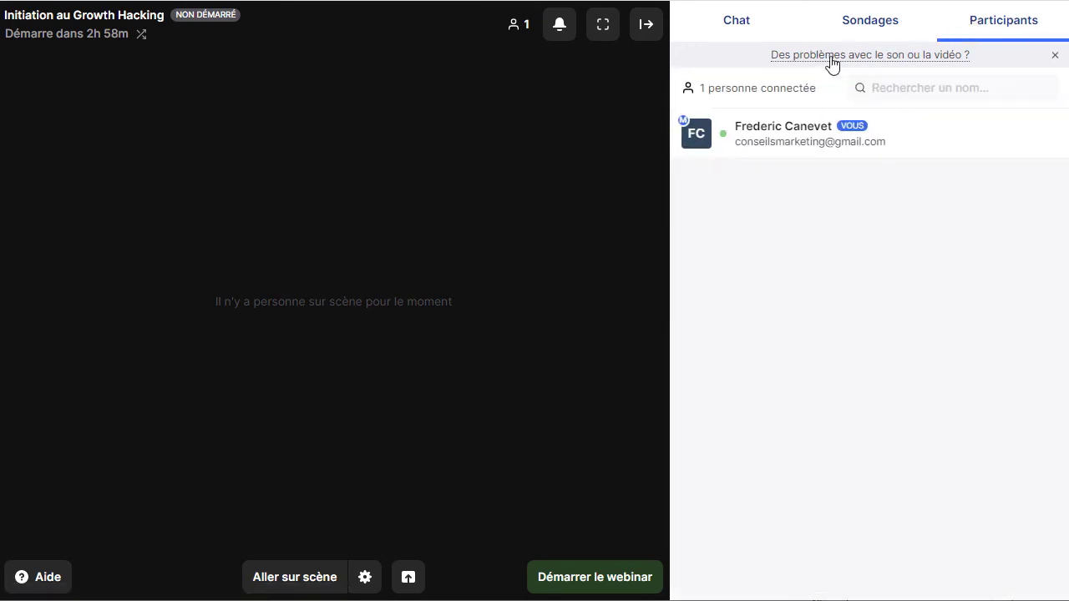
{"action": "left_click", "coordinate": [739, 38]}
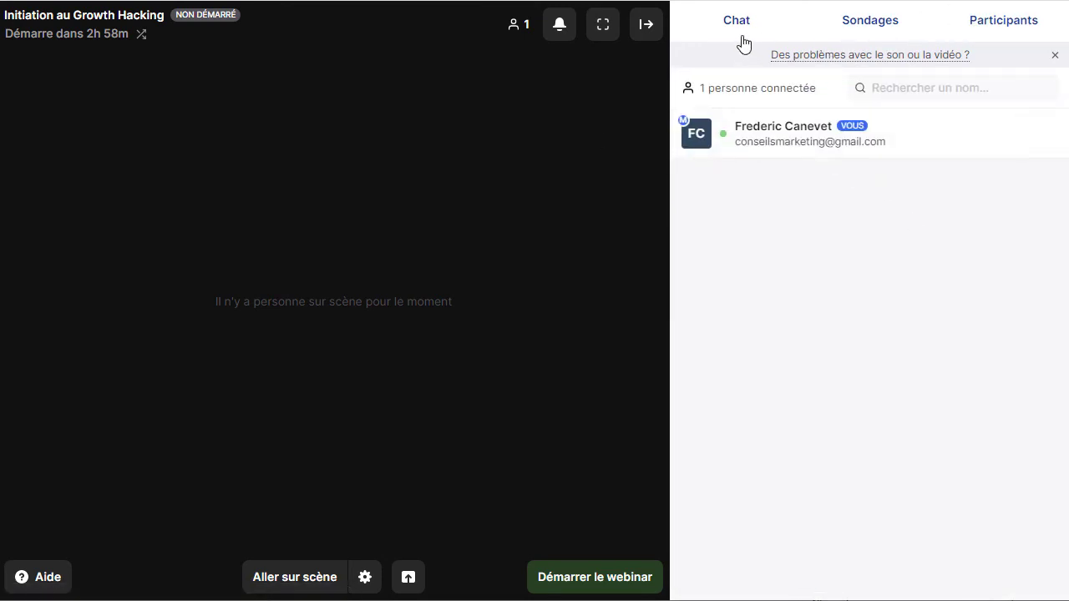